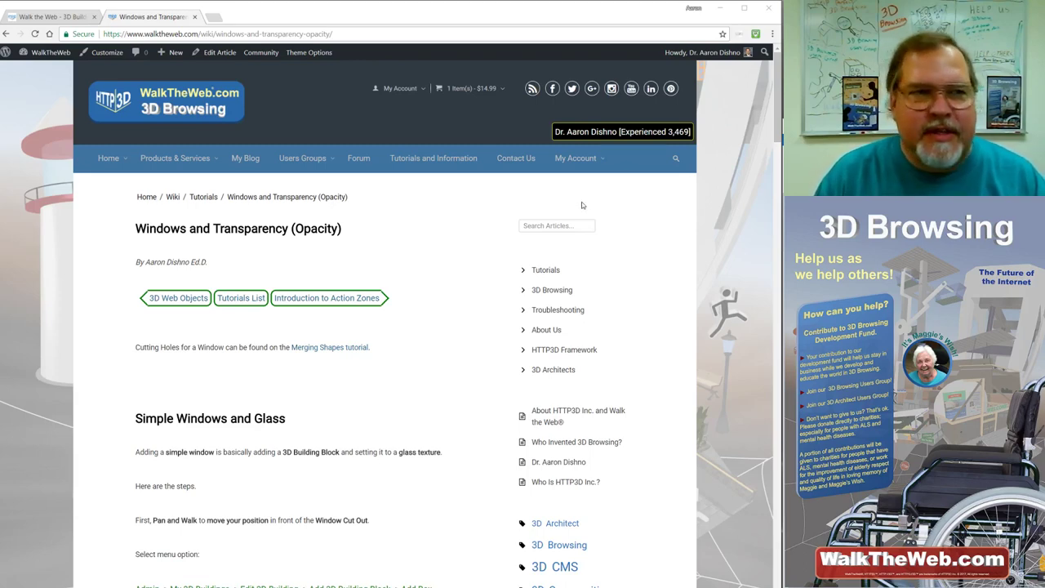
Switch to the 'Walk the Web - 3D Building' browser tab to reach the editor.
click(57, 16)
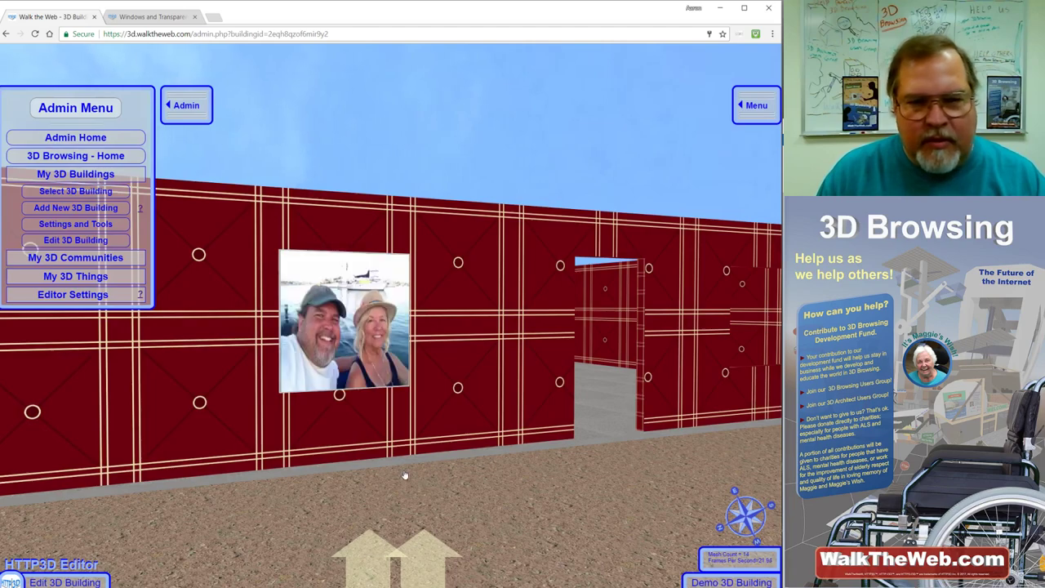
Turn to face the red wall's window opening and open Edit 3D Building from the Admin Menu.
key(Down)
key(Right)
key(Left)
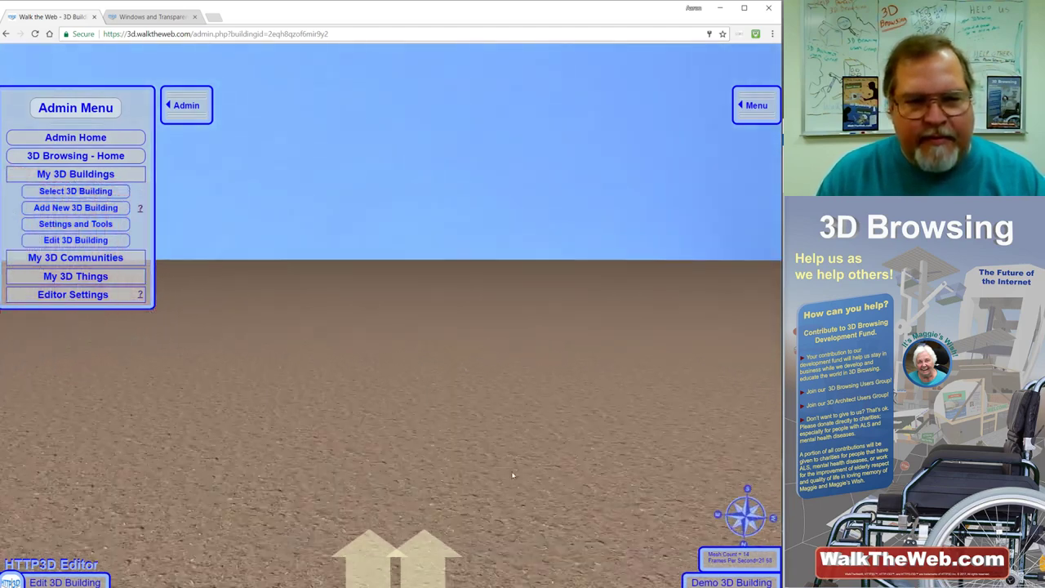
key(Left)
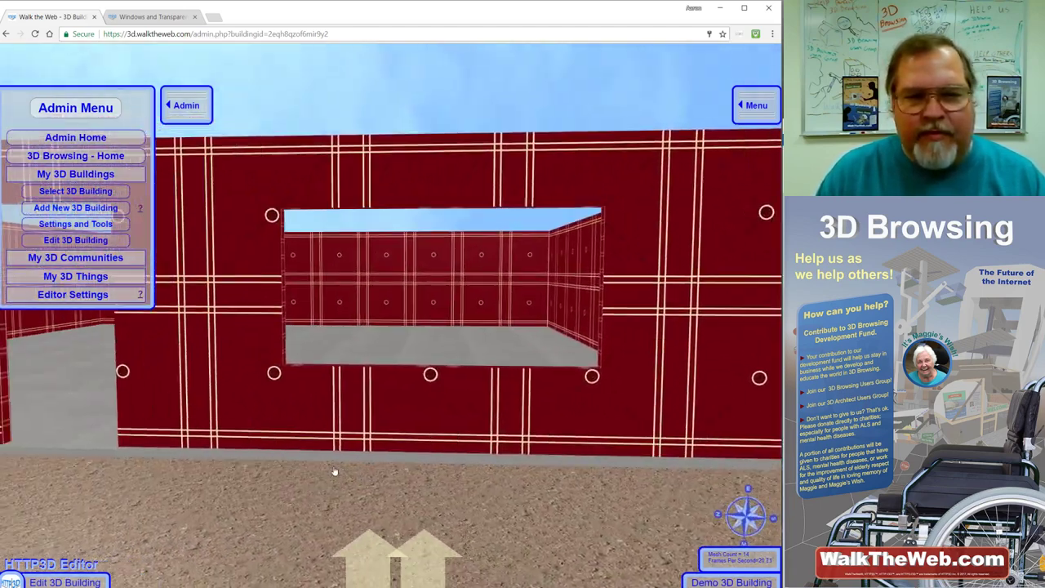
key(Right)
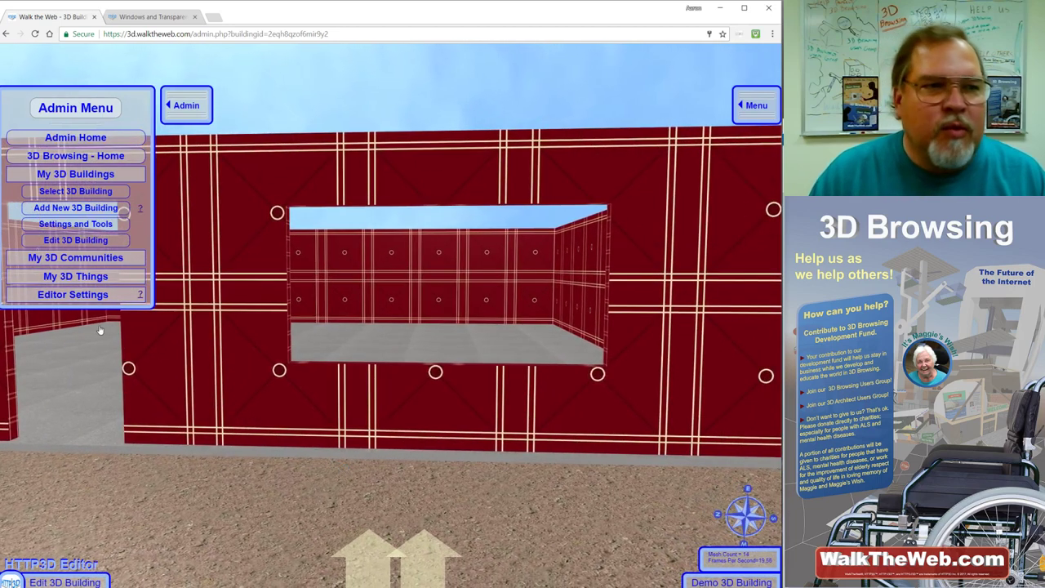
click(80, 241)
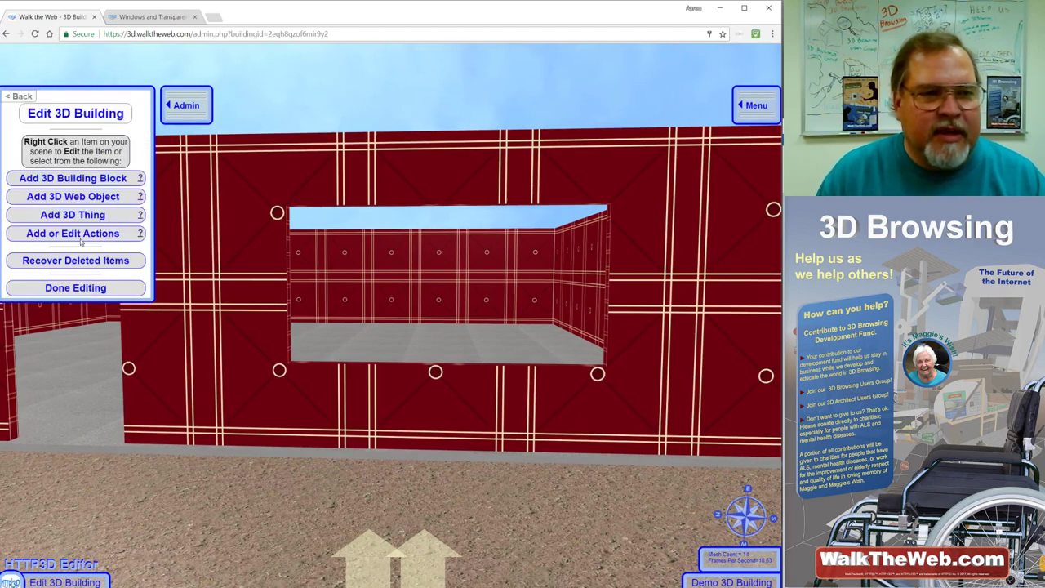
Add a new box and move it forward to Position Z -25 at the wall.
click(96, 180)
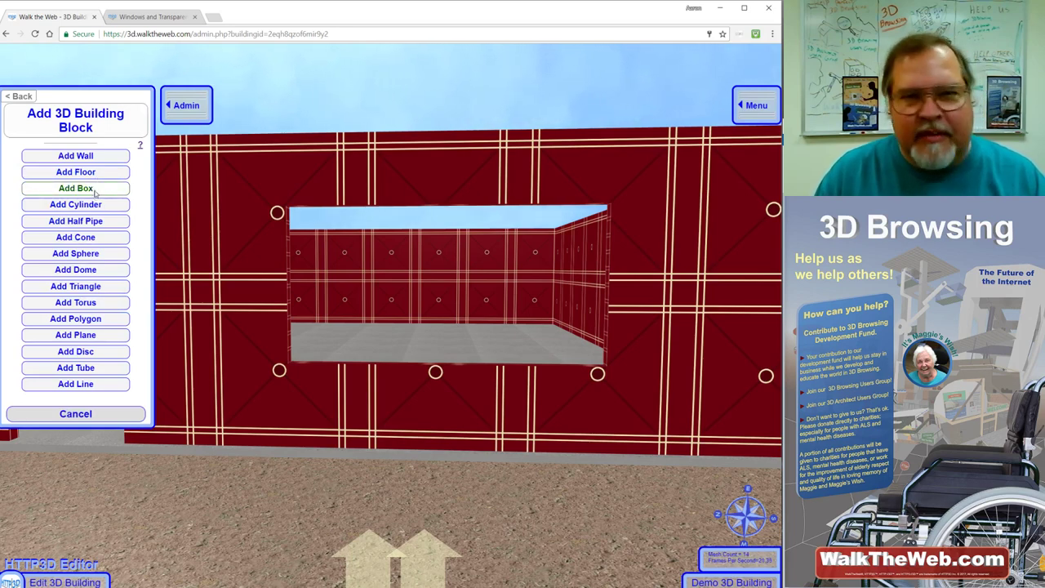
click(95, 189)
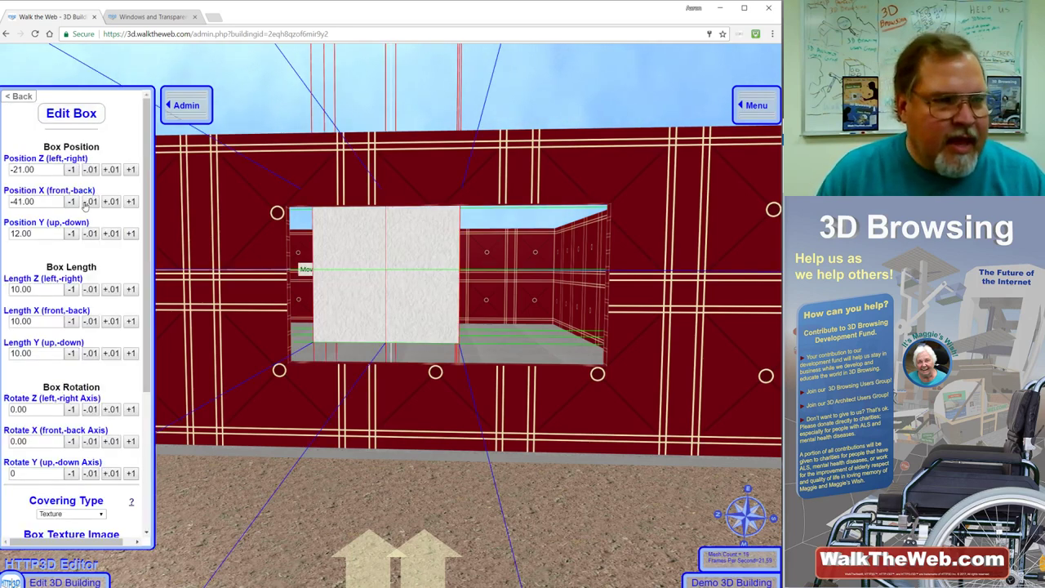
click(71, 202)
click(71, 202)
click(71, 202)
click(71, 202)
click(71, 202)
click(71, 202)
click(71, 201)
click(71, 202)
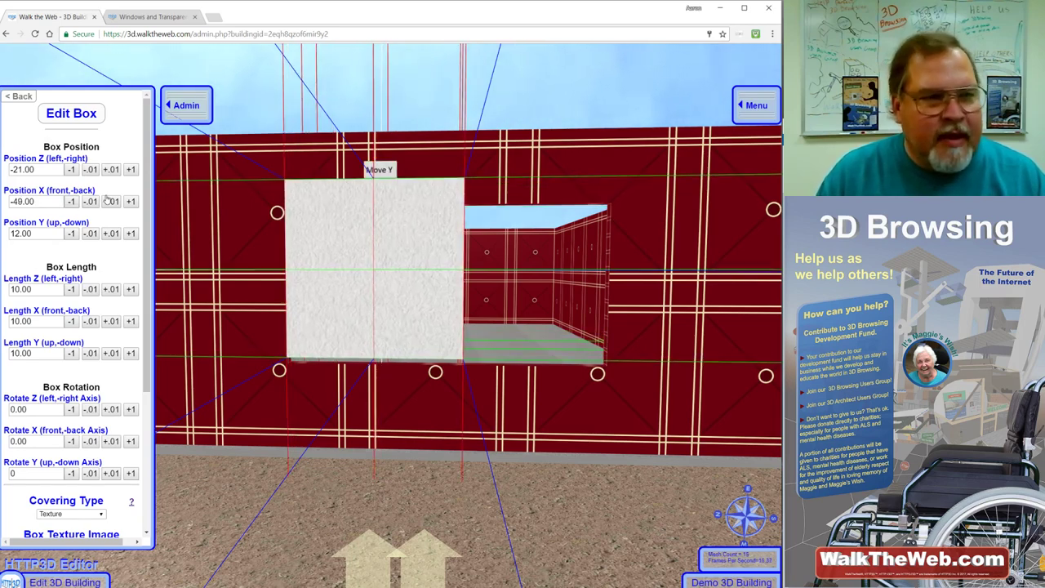
Shift the box to Position X -49 and lower it to Y 11 over the opening.
click(71, 169)
click(71, 169)
click(71, 169)
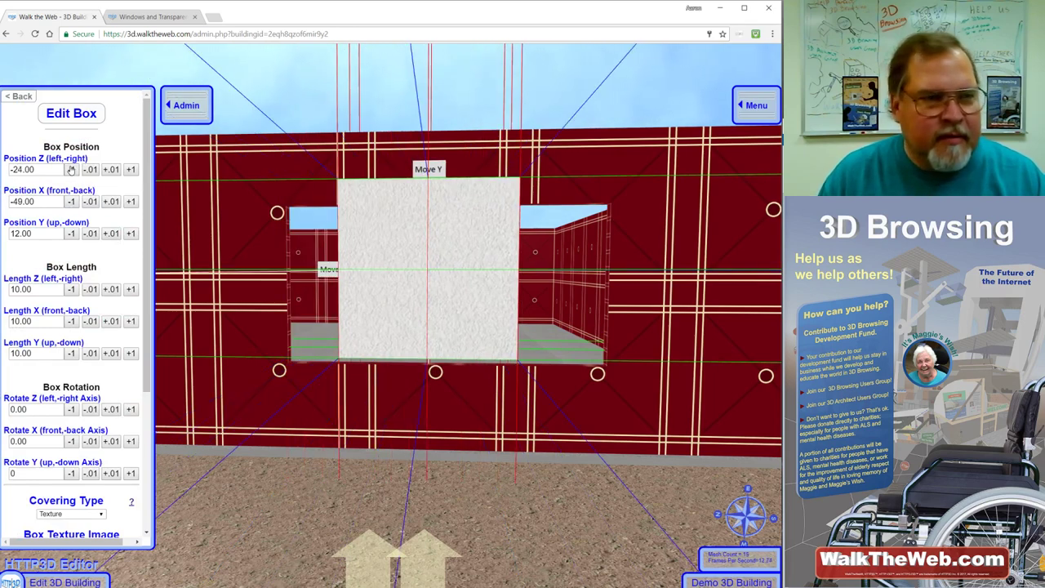
click(71, 169)
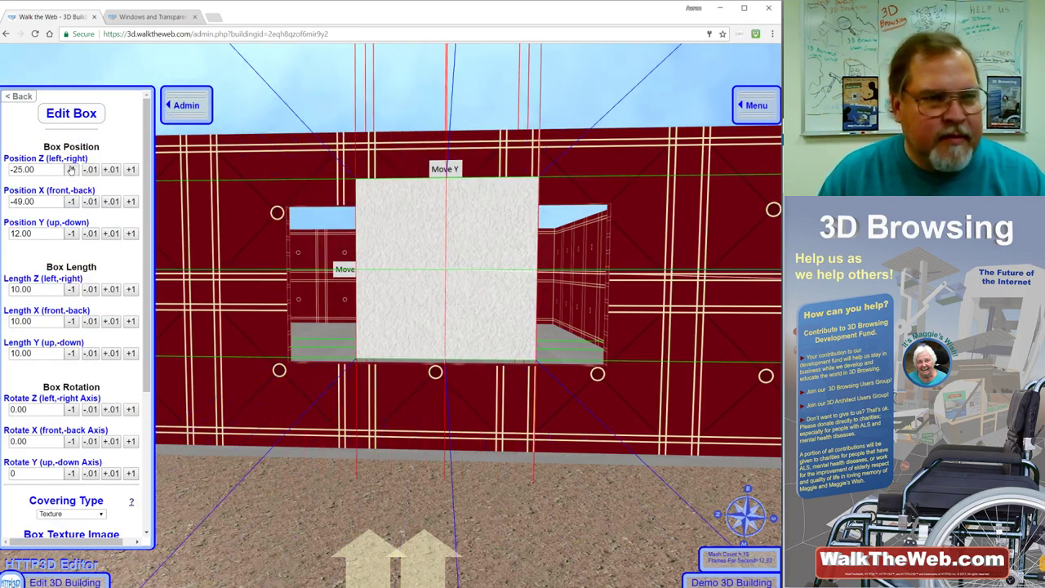
click(71, 234)
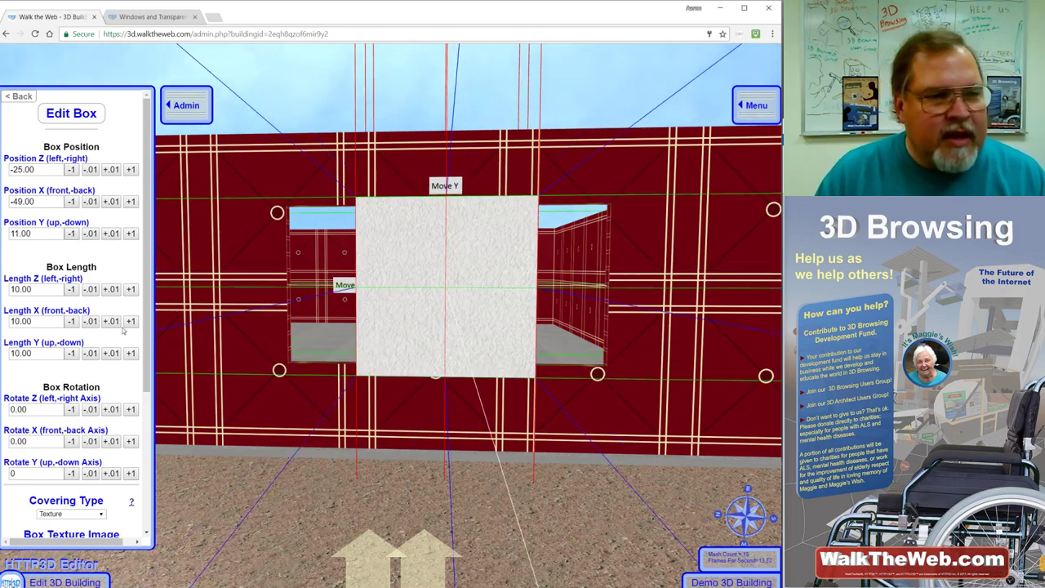
Widen the box across the window opening by increasing Length Z.
click(131, 290)
click(132, 289)
click(131, 290)
click(132, 290)
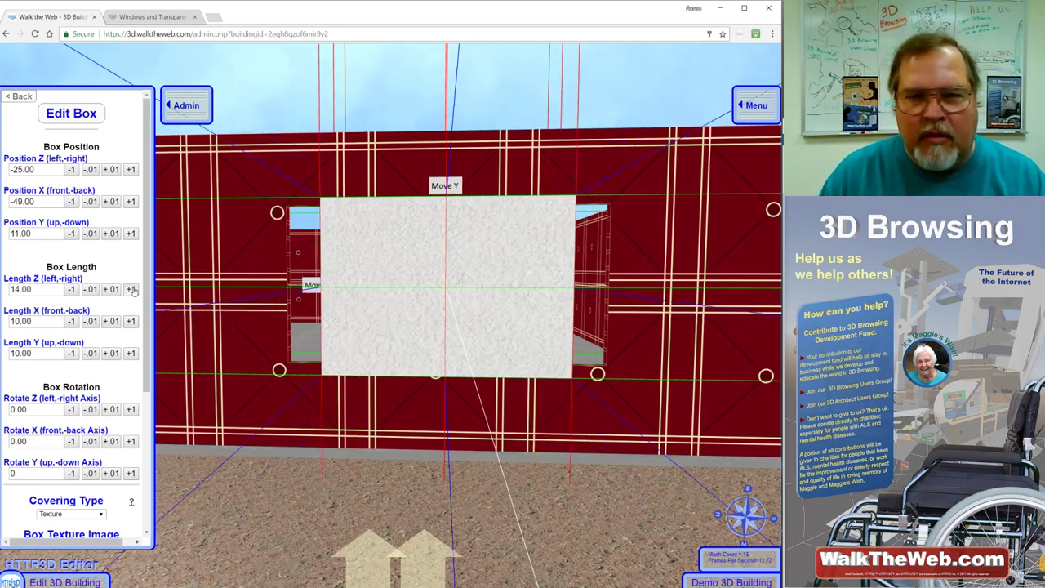
click(132, 290)
click(131, 290)
click(132, 290)
click(131, 290)
click(132, 290)
click(131, 290)
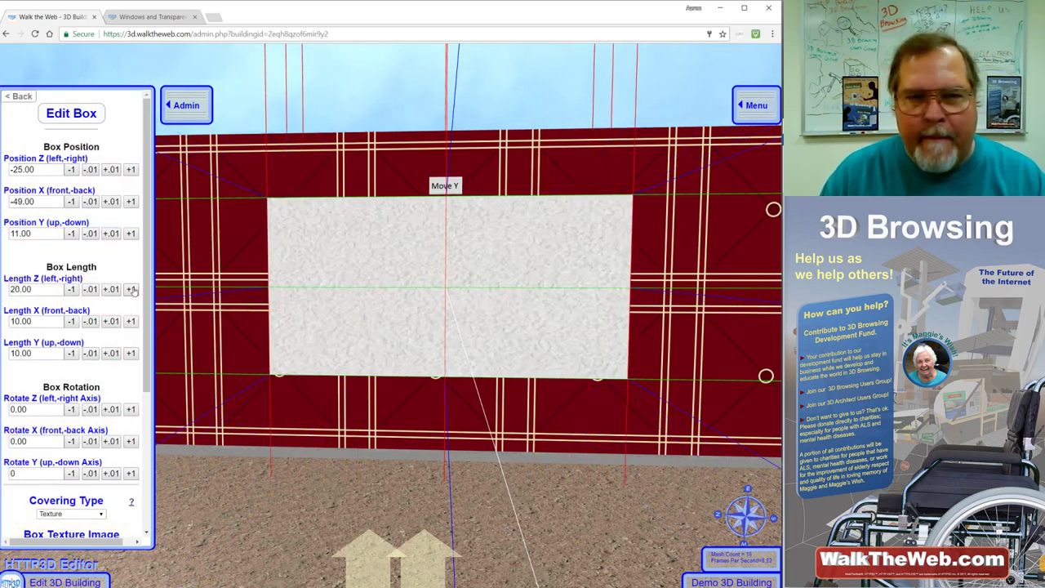
Set the box's Length X depth to .1 to make it a thin pane.
click(74, 323)
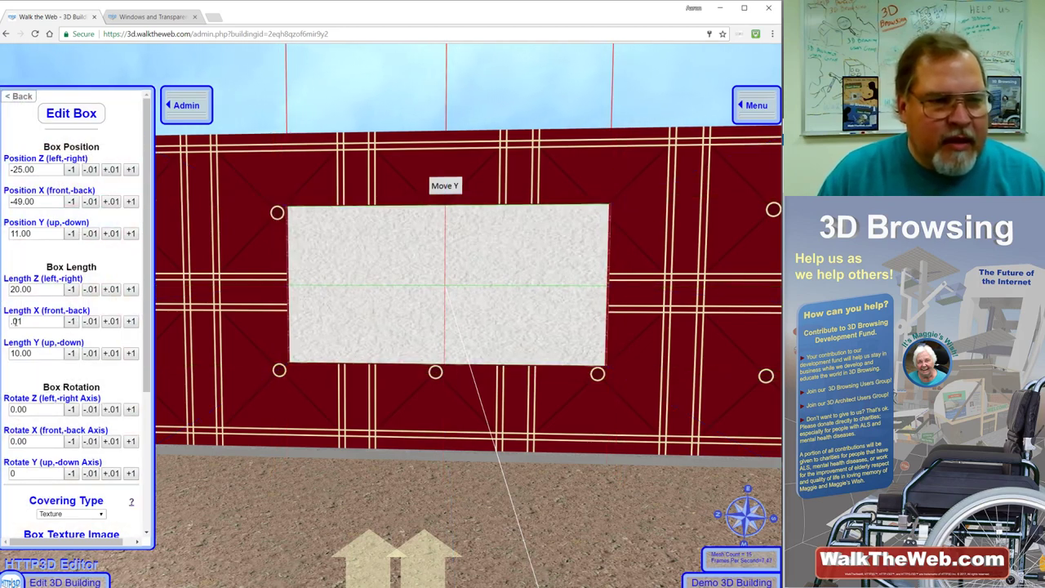
click(36, 321)
key(ctrl+a)
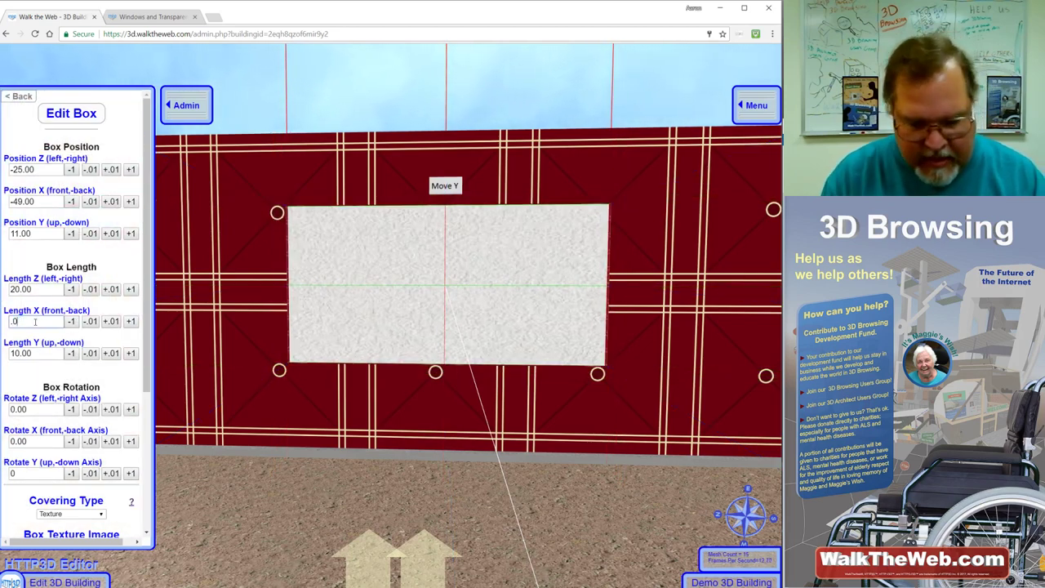
key(BackSpace)
text(1)
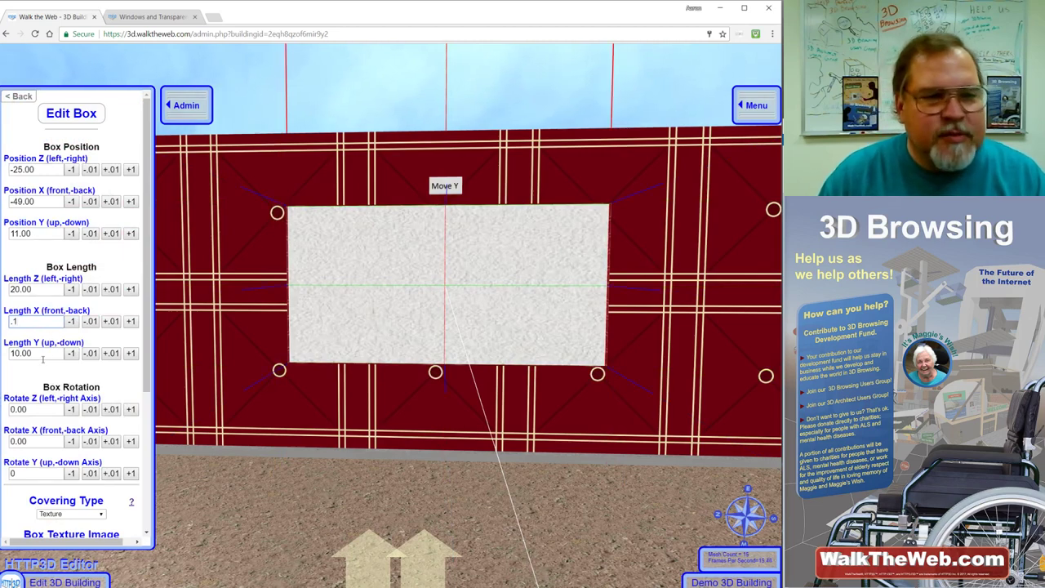
click(49, 356)
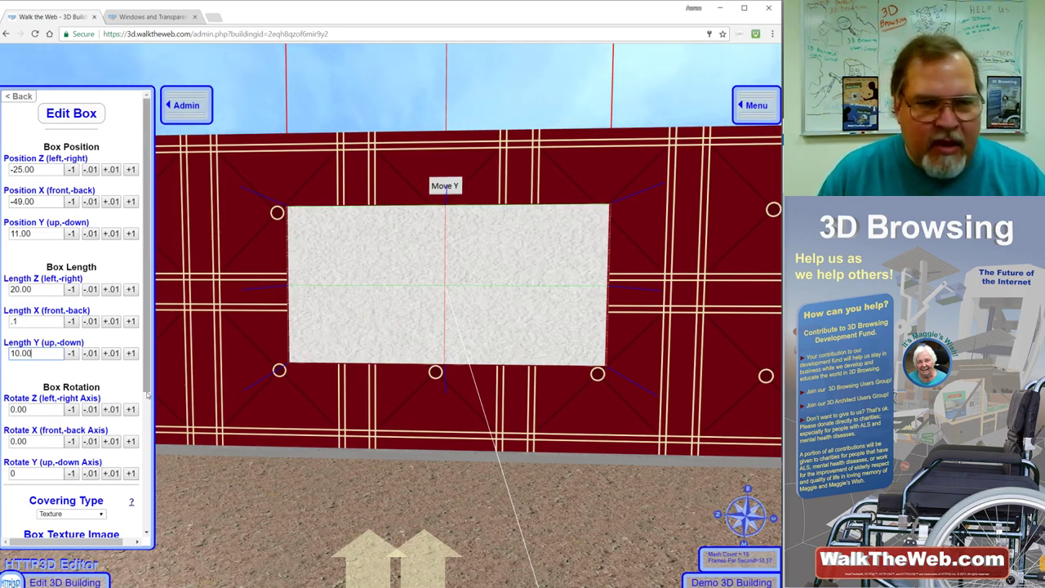
Bring Length Z to 21 and Length Y to 12 to fill the opening.
scroll(147, 388, down, 1)
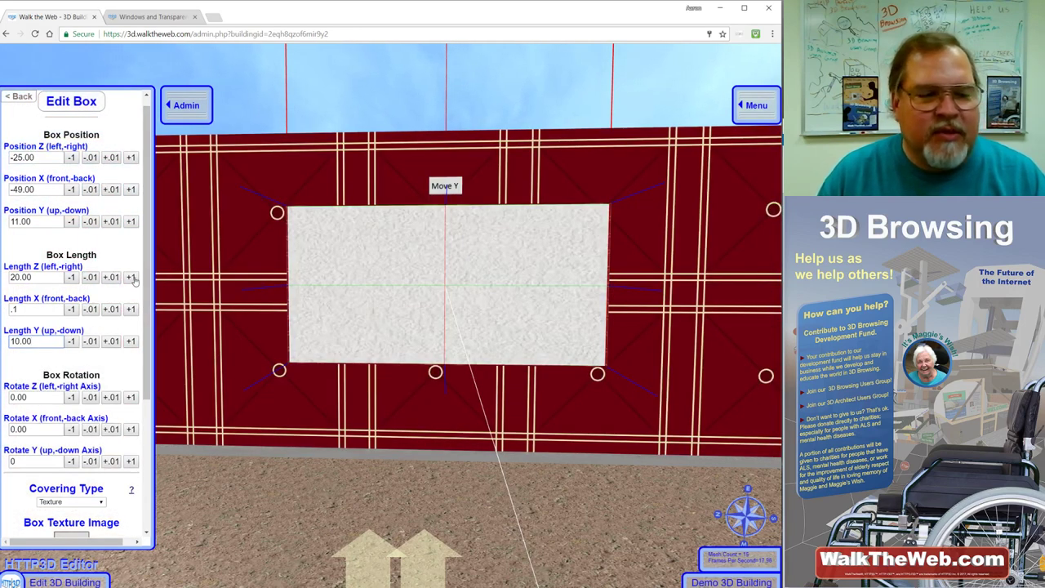
click(131, 277)
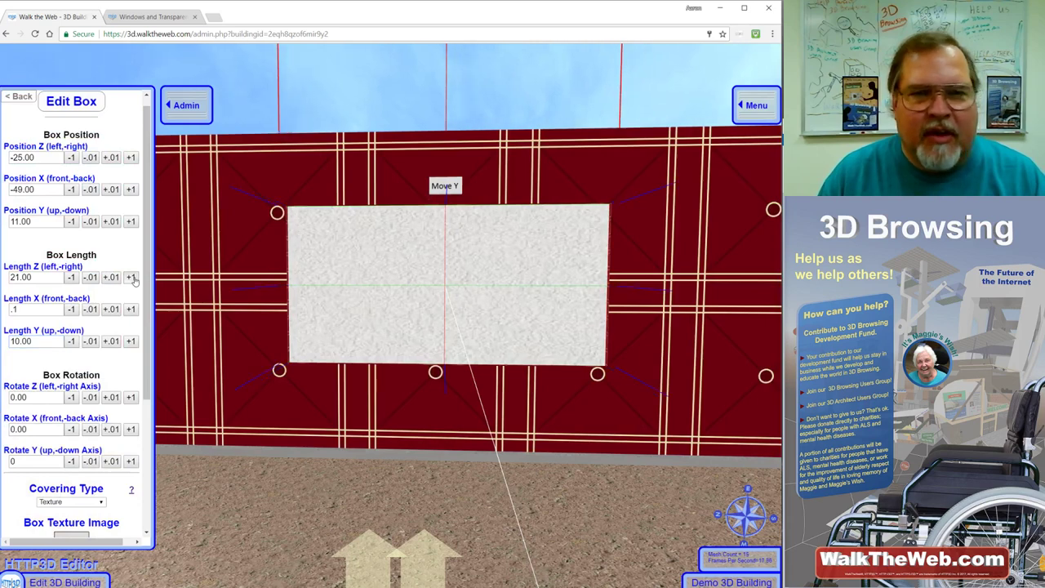
click(132, 341)
click(131, 341)
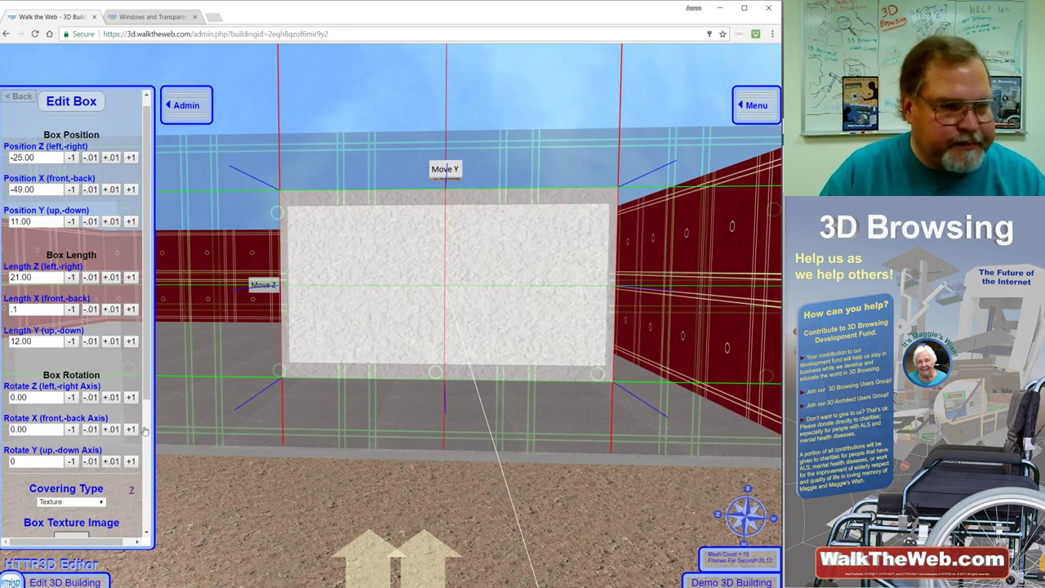
Set the pane's Covering Type to Glass and turn the view to check the window.
scroll(149, 462, down, 3)
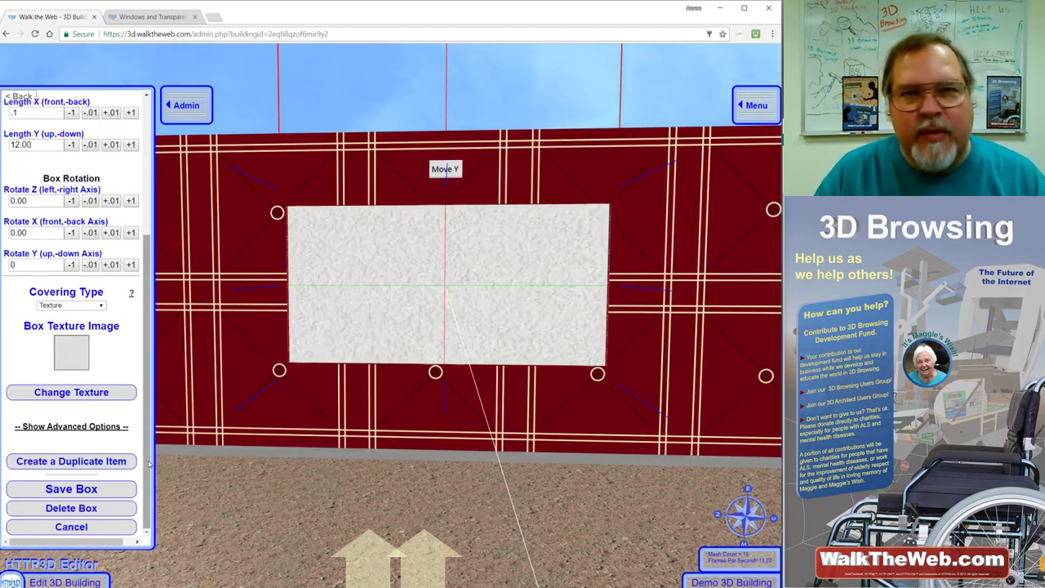
click(101, 306)
click(76, 353)
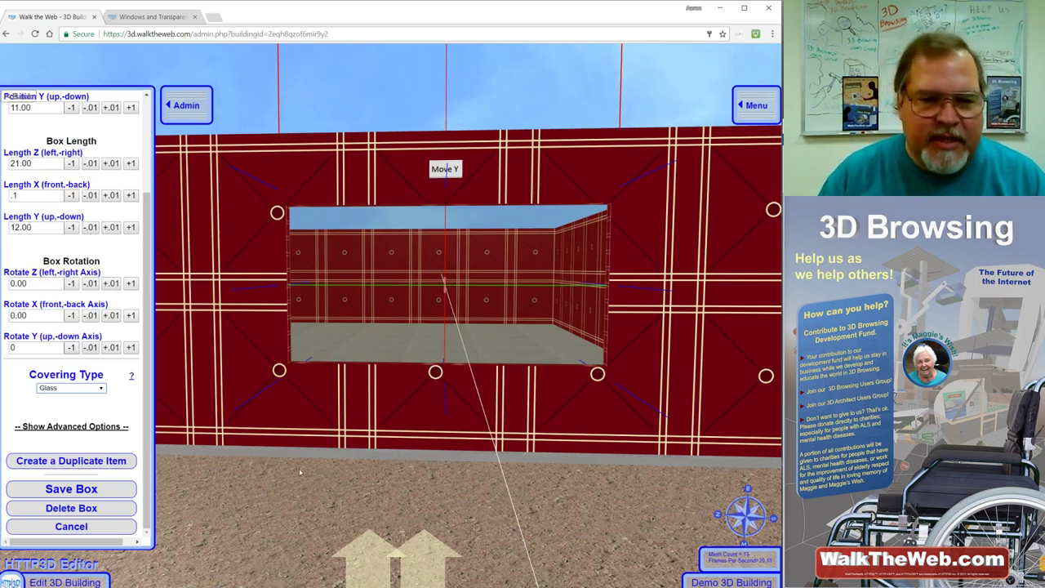
key(Left)
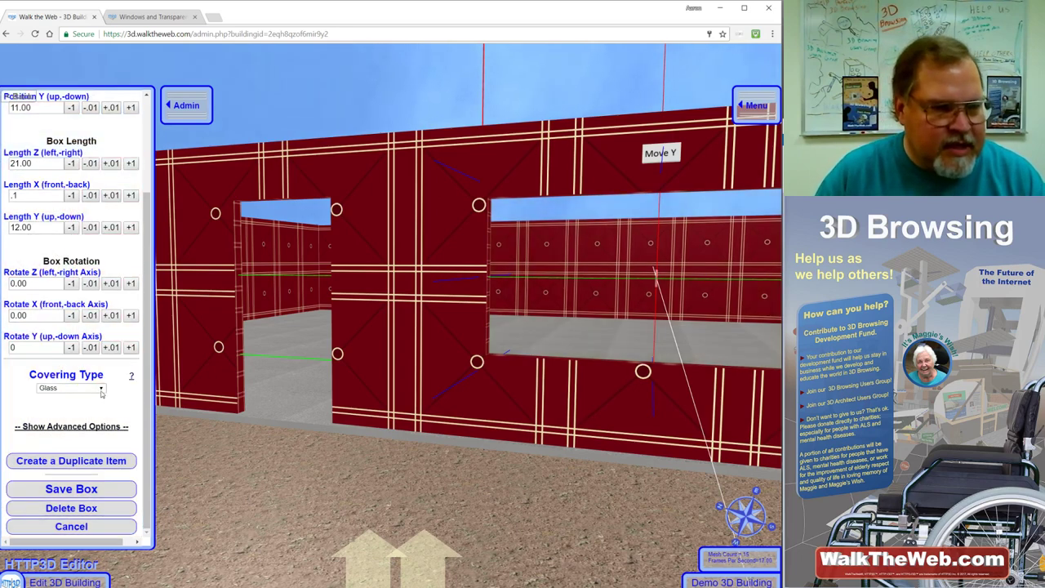
click(105, 389)
Switch the covering back to Texture and apply the grey bwtile2.jpg stock image.
click(81, 399)
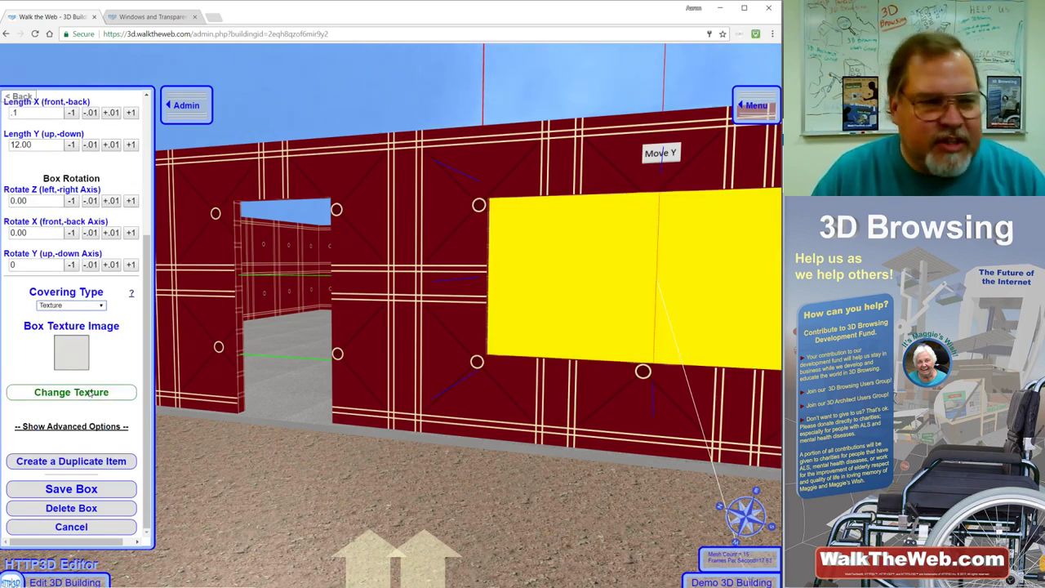
click(89, 393)
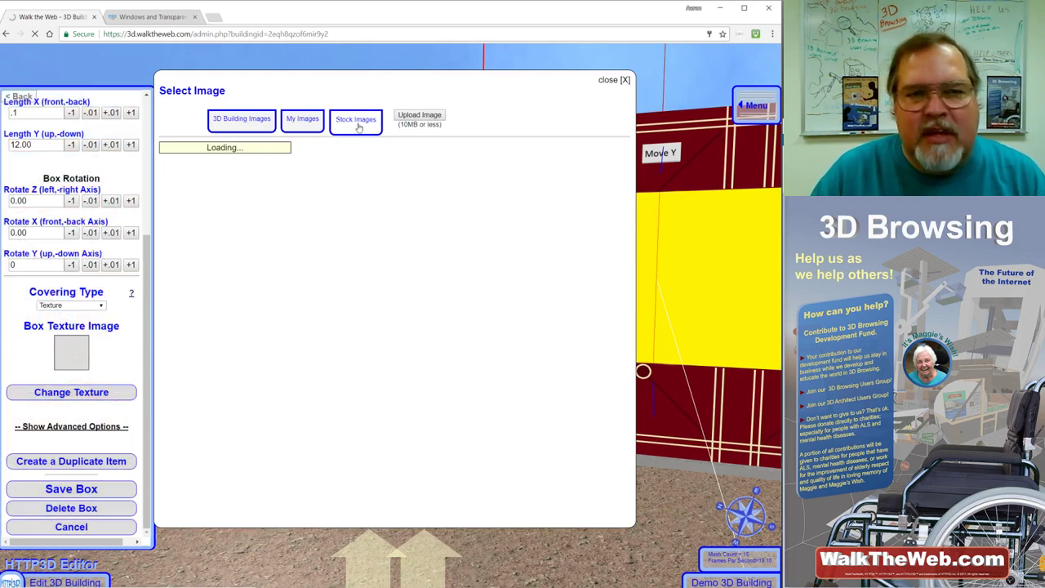
click(357, 123)
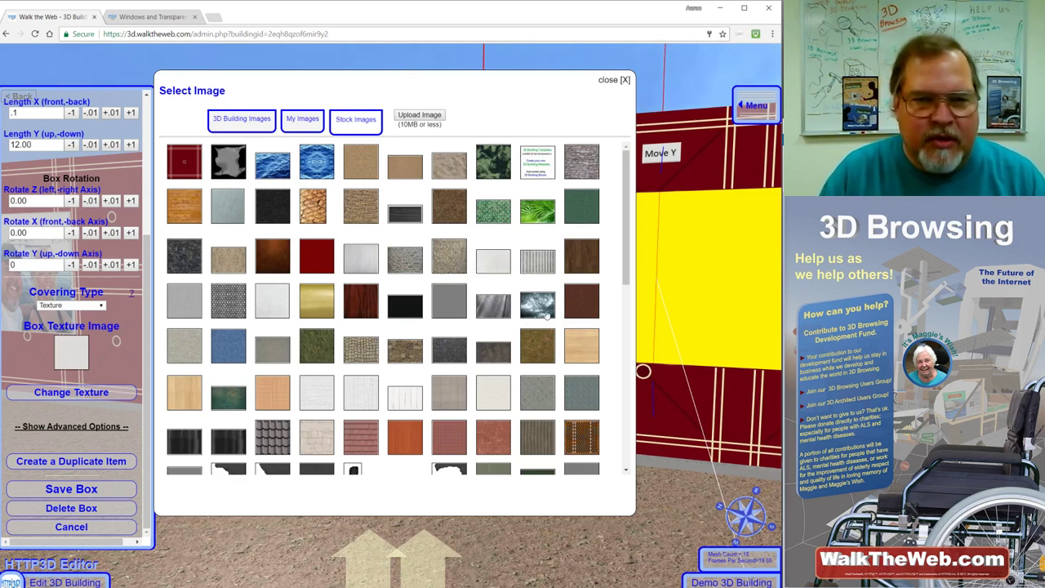
scroll(625, 439, down, 3)
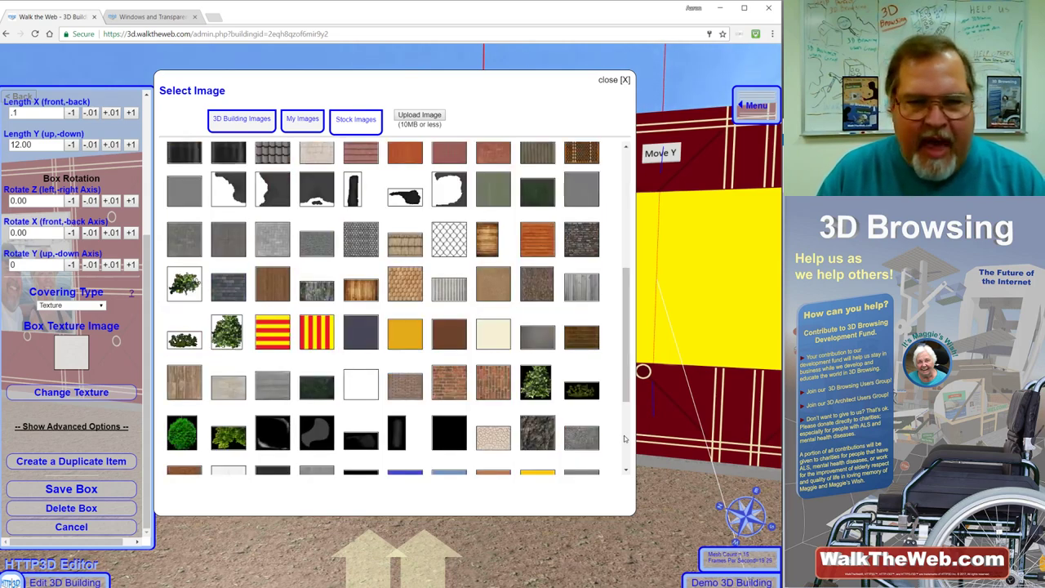
scroll(624, 439, down, 2)
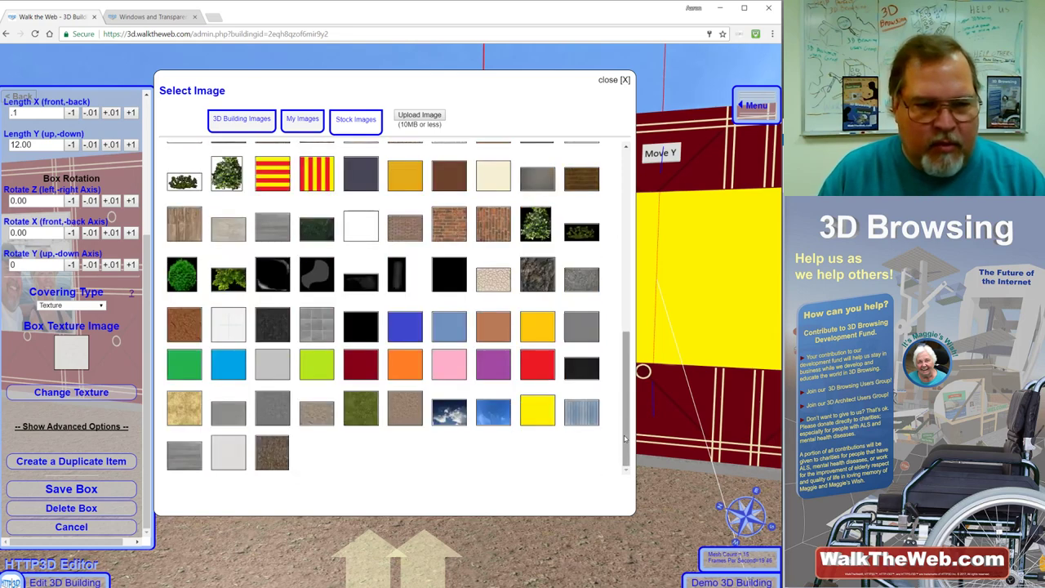
click(319, 327)
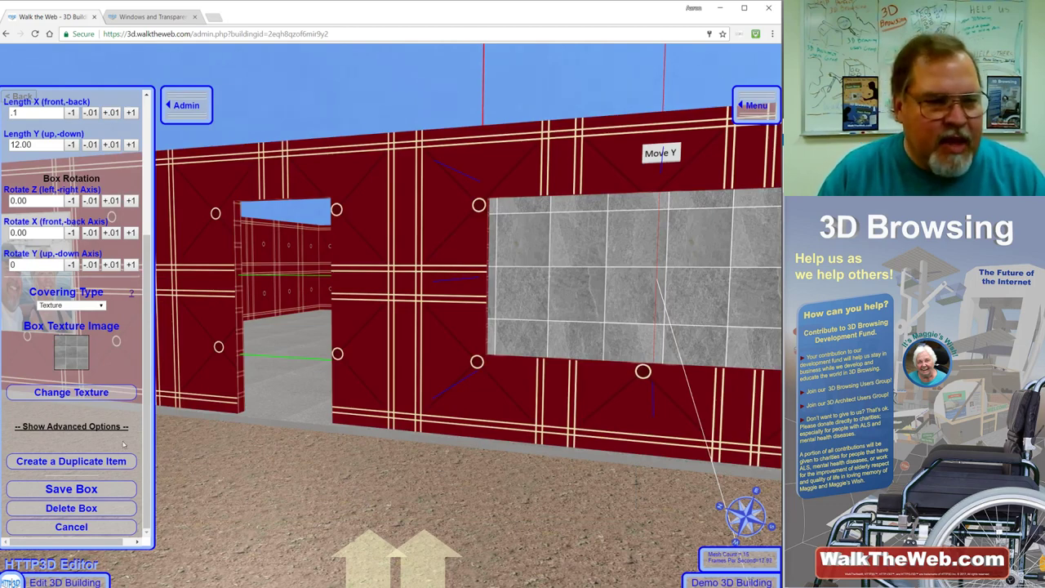
Lower the box's Opacity to 65.11 in the advanced Mold Texture Adjustment settings.
click(104, 426)
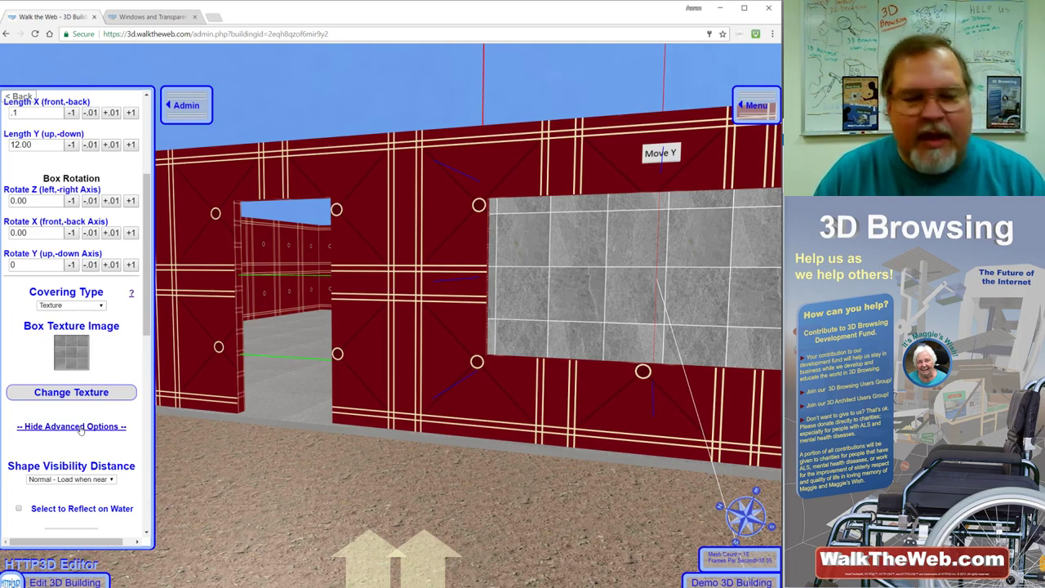
click(147, 468)
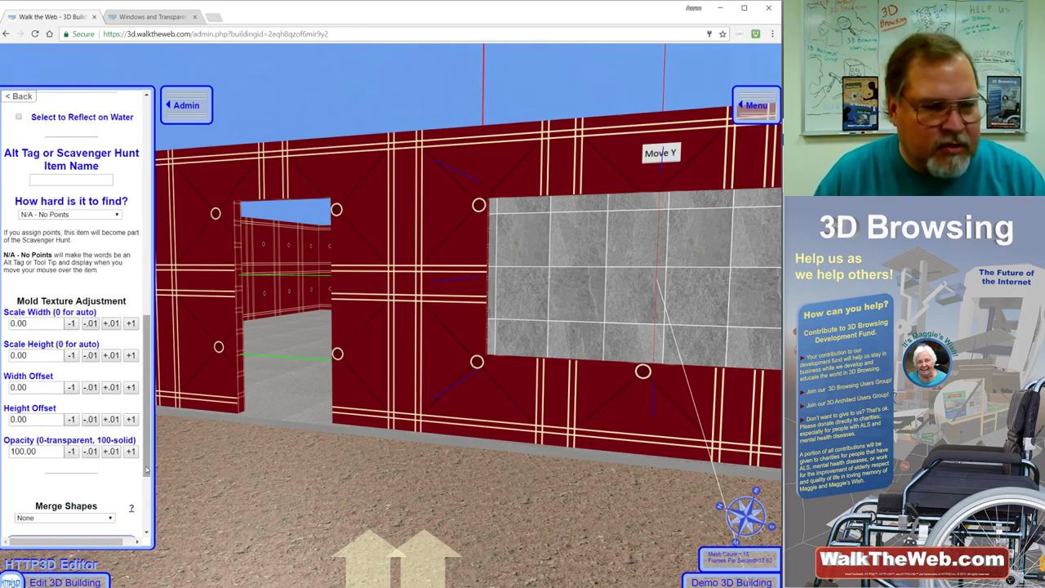
click(72, 451)
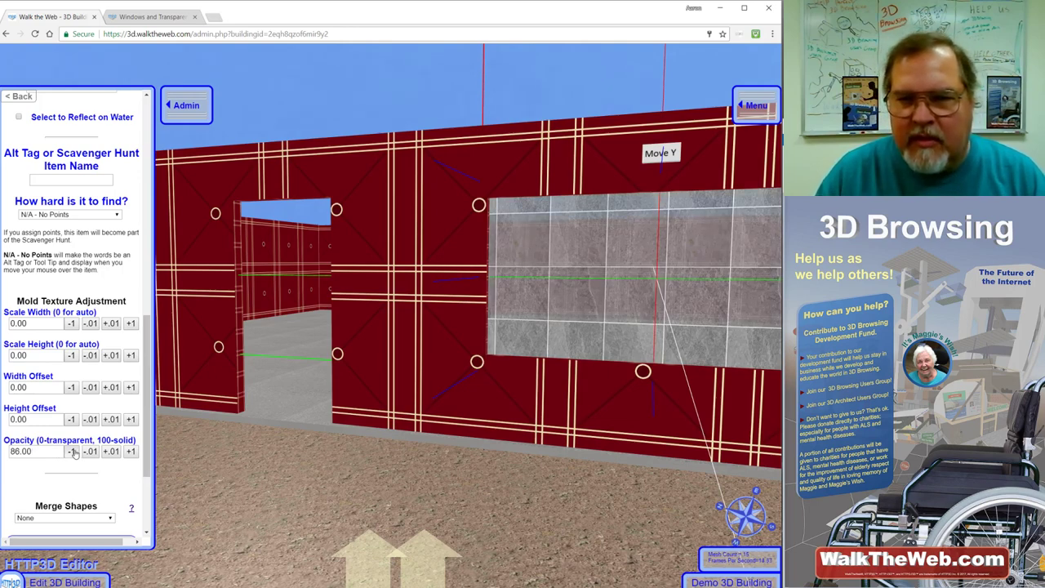
click(72, 451)
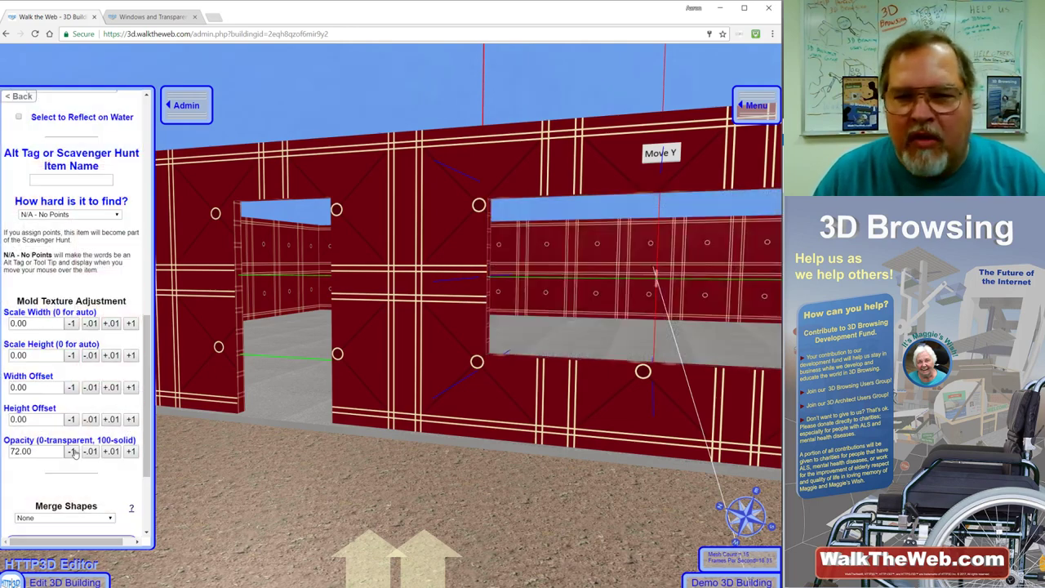
click(72, 451)
click(72, 452)
click(72, 451)
click(72, 451)
click(72, 452)
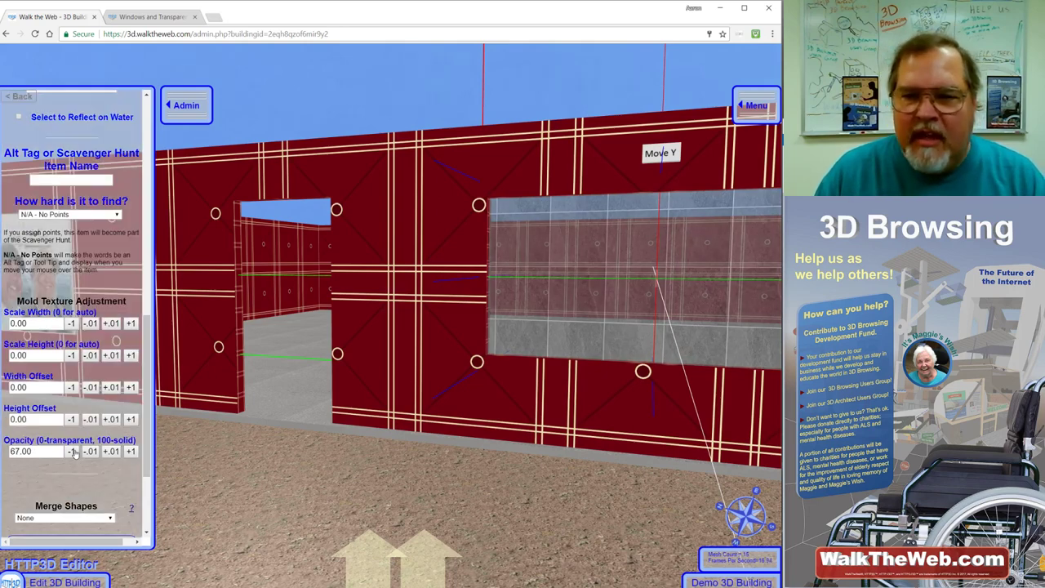
click(72, 451)
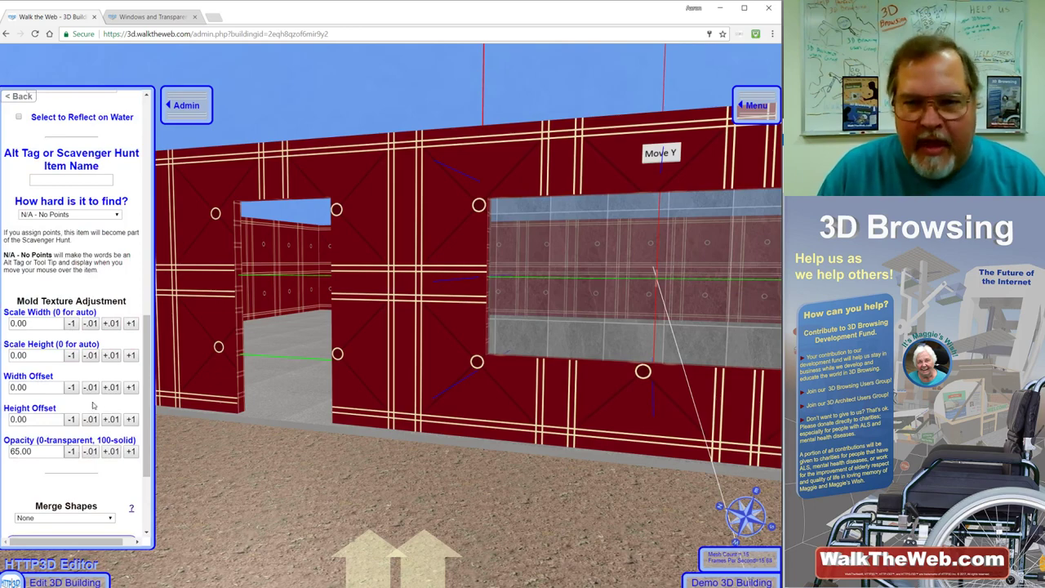
click(112, 452)
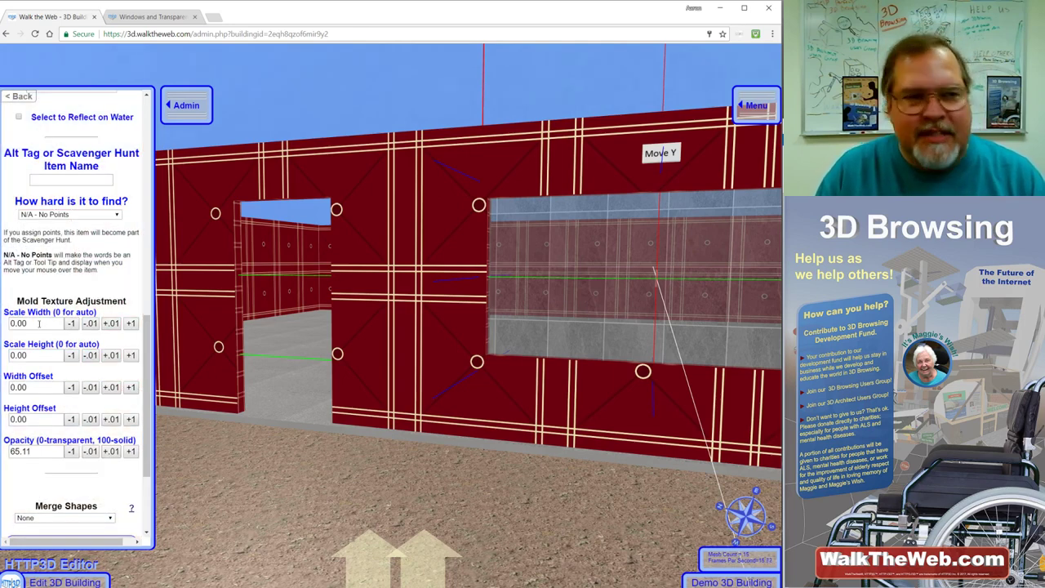
Set both texture scales to 1, then reduce Scale Width to 0.60.
click(130, 324)
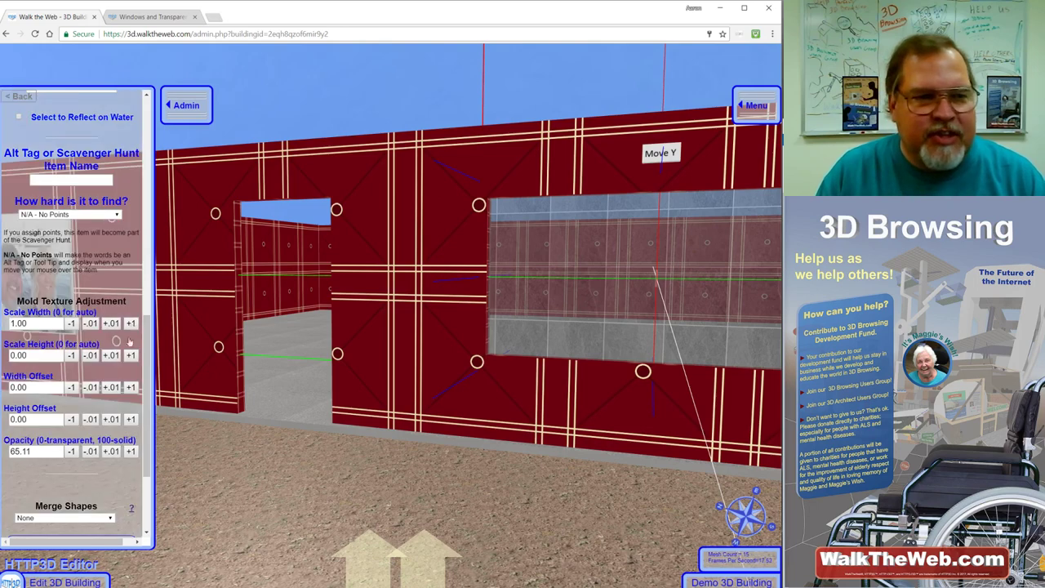
click(131, 356)
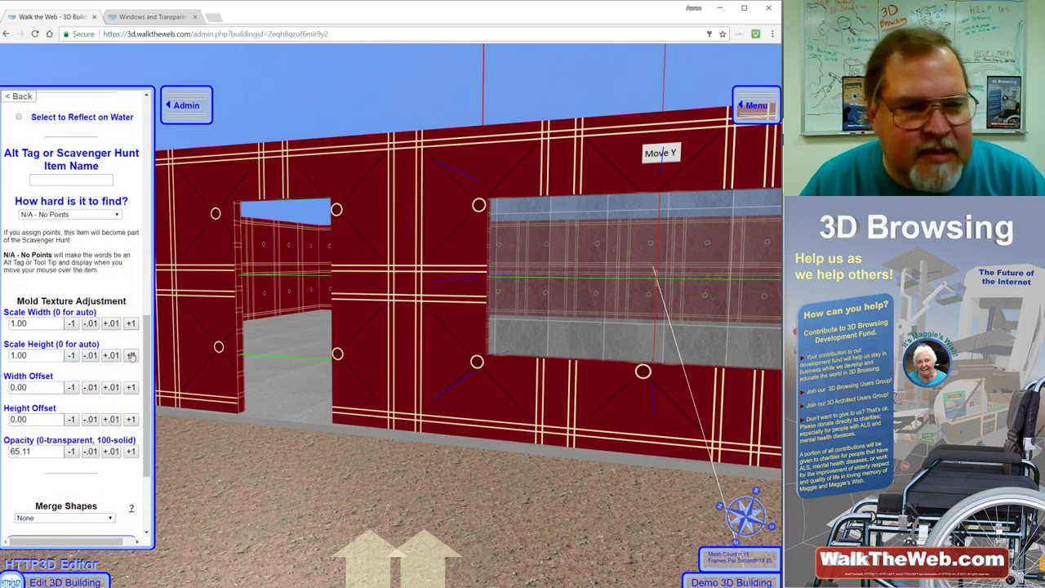
click(90, 325)
click(90, 324)
click(95, 324)
click(96, 324)
click(96, 324)
click(96, 325)
click(96, 324)
click(96, 324)
click(95, 324)
click(96, 325)
click(95, 324)
click(96, 324)
click(96, 324)
click(96, 324)
Reduce the texture's Scale Height to 0.63.
click(574, 296)
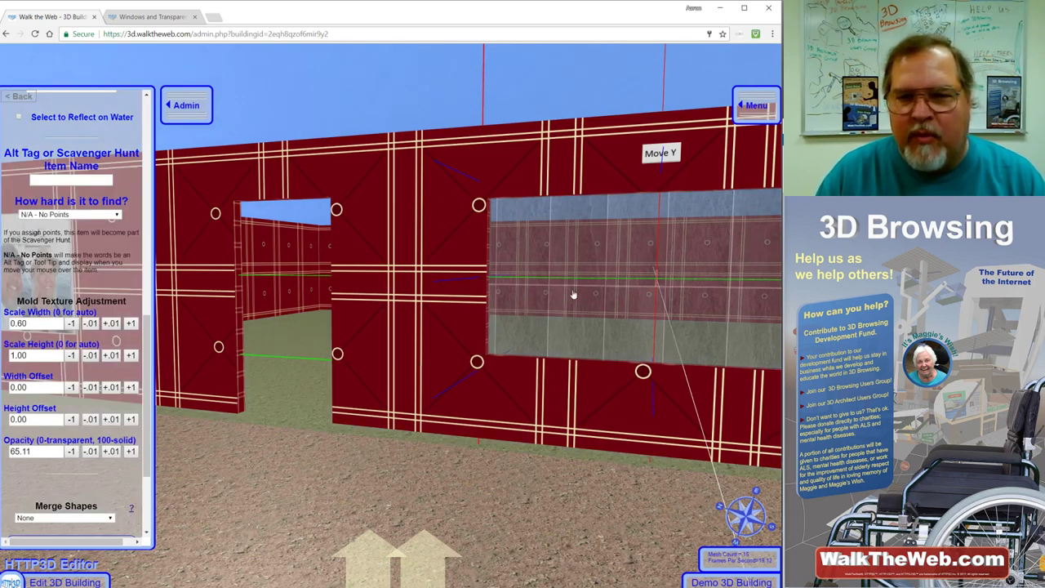
click(588, 291)
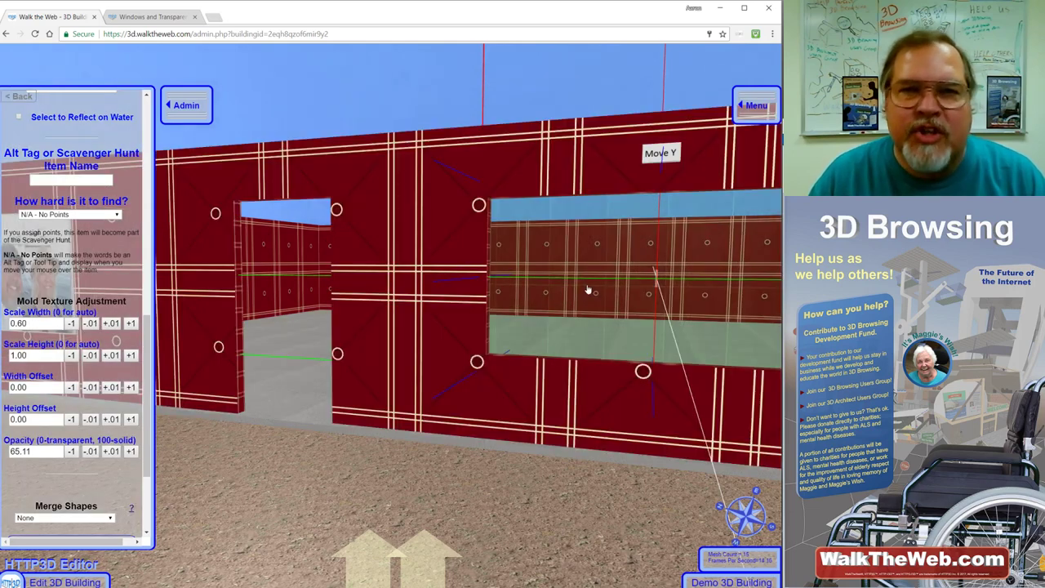
click(91, 356)
click(91, 356)
click(90, 356)
click(91, 355)
click(90, 355)
click(91, 355)
click(90, 355)
click(91, 355)
drag(450, 494, 359, 477)
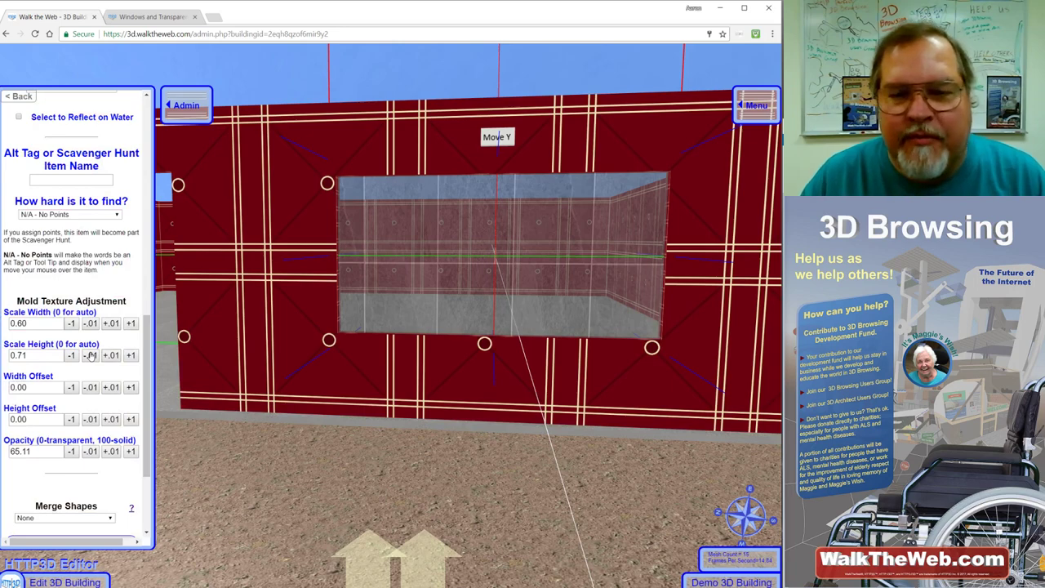
click(90, 355)
click(91, 355)
click(90, 355)
click(91, 355)
click(90, 355)
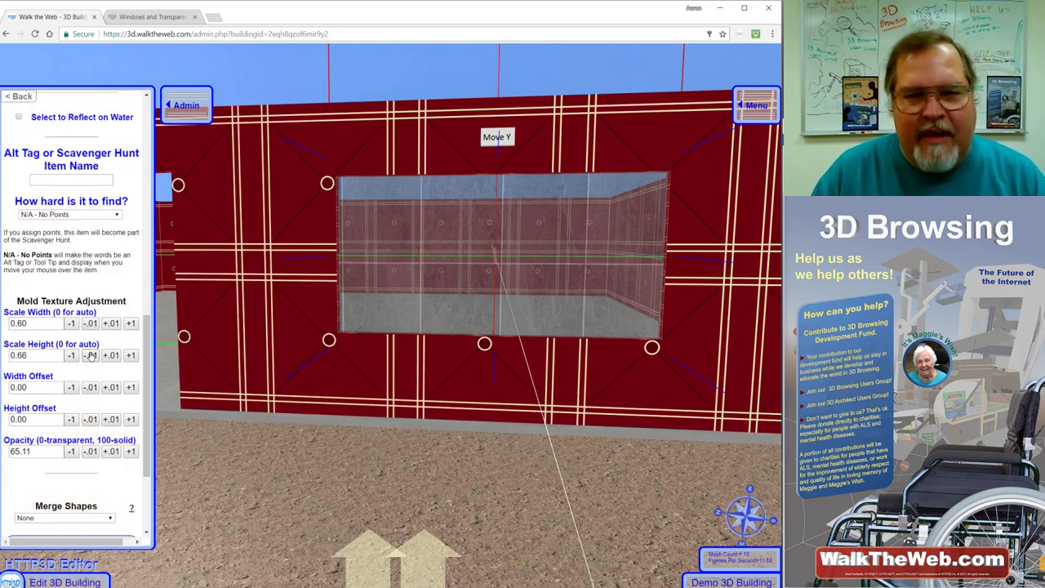
click(90, 355)
click(91, 355)
click(90, 355)
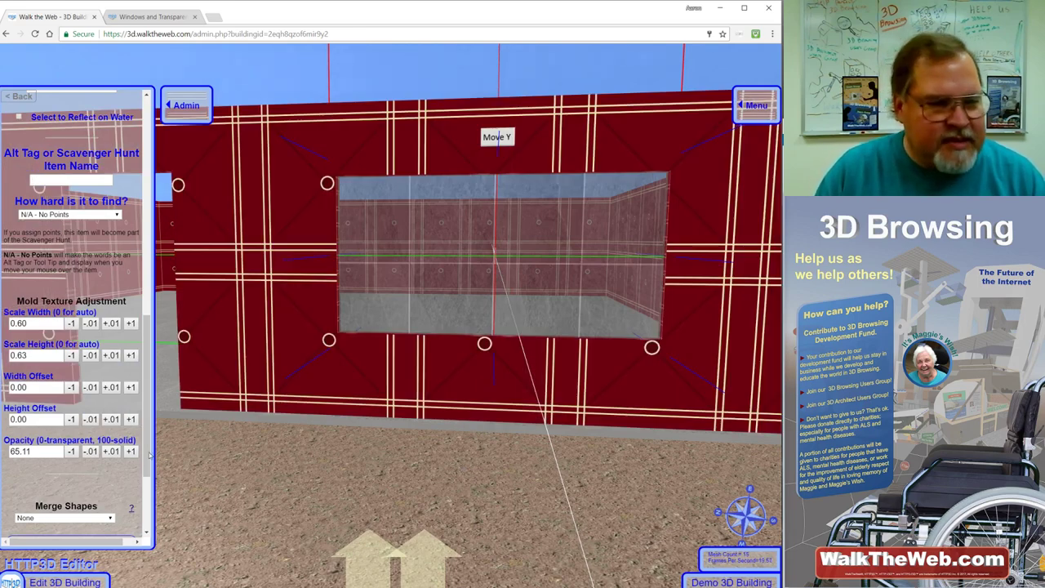
scroll(151, 526, down, 3)
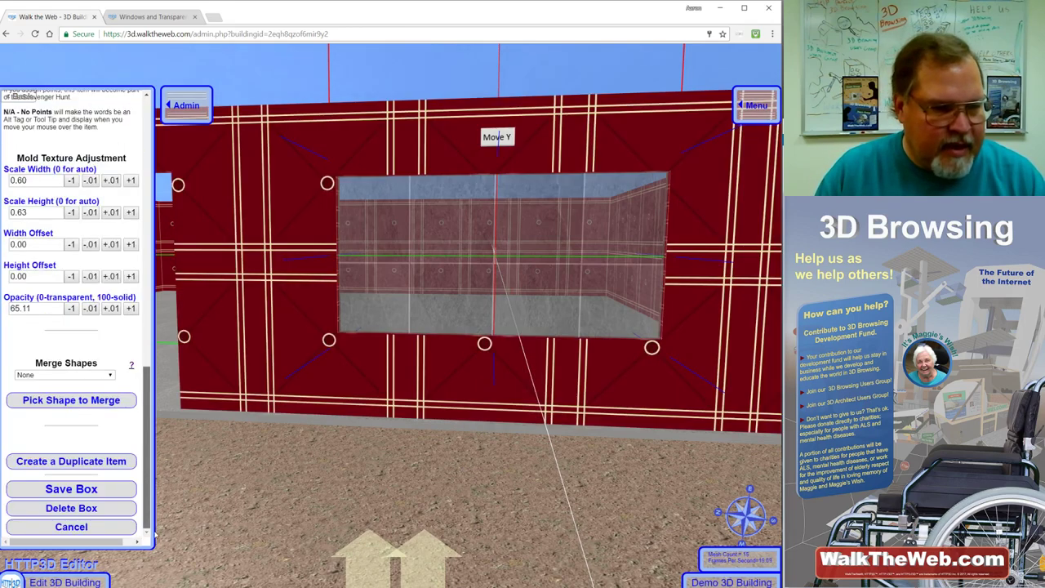
Save the semi-transparent window box with Save Box.
click(96, 490)
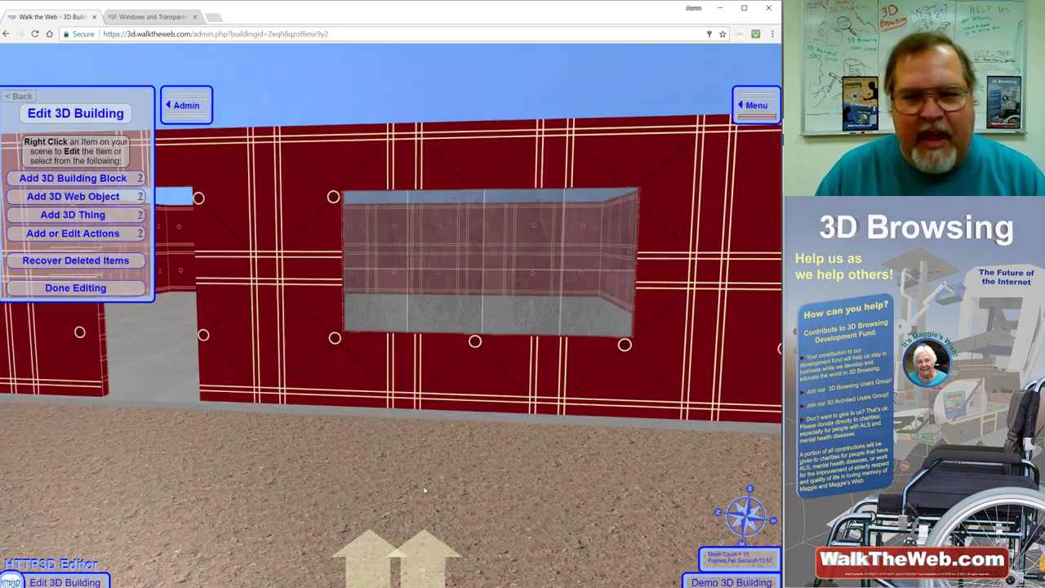
key(Up)
key(Up)
key(Up)
key(Up)
key(Up)
key(Up)
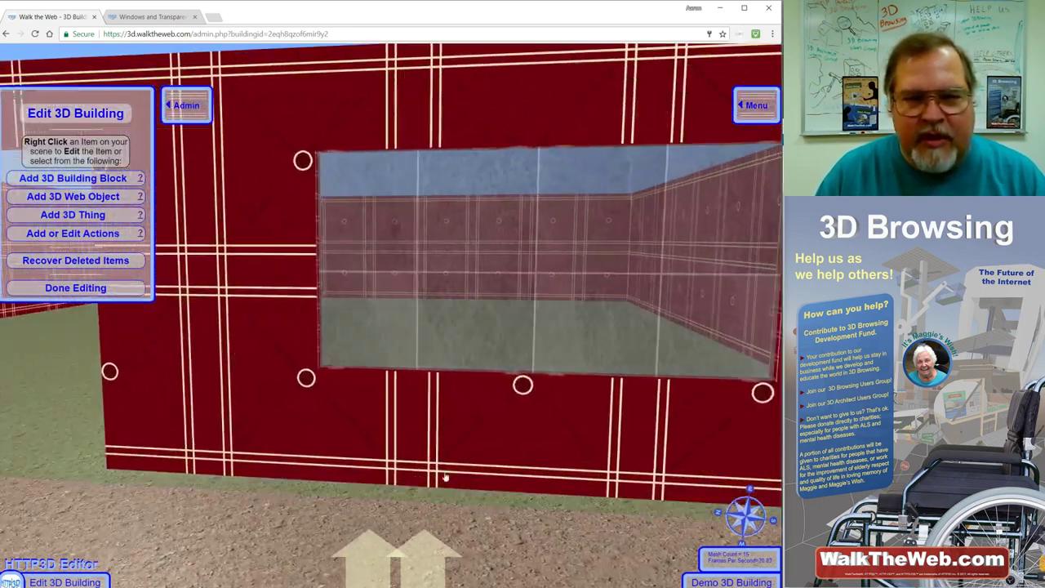
key(Down)
key(Down)
key(Down)
key(Down)
key(Down)
key(Down)
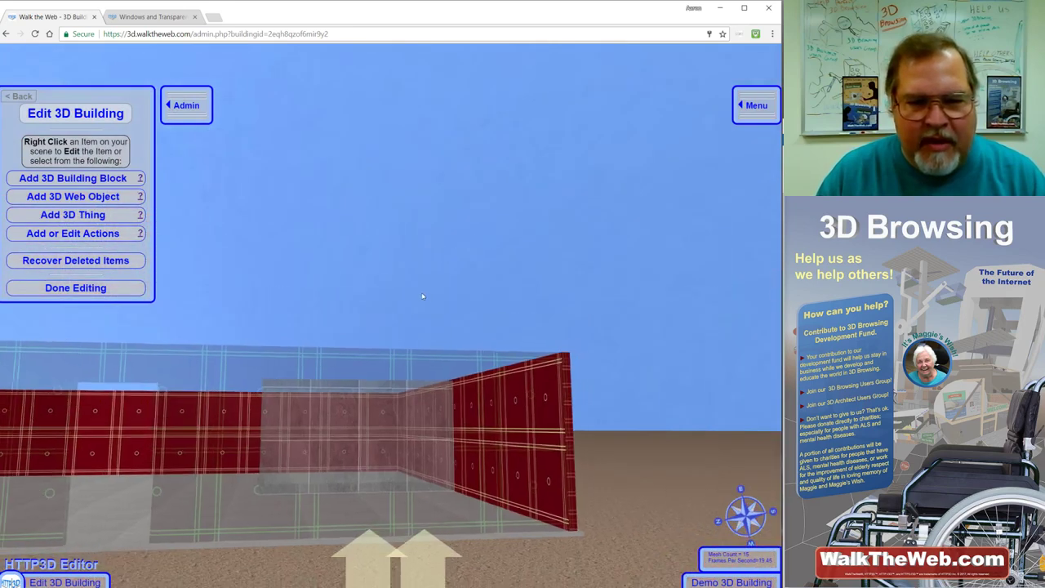
Finish editing the building and walk toward and away from the window to inspect the pane.
click(107, 289)
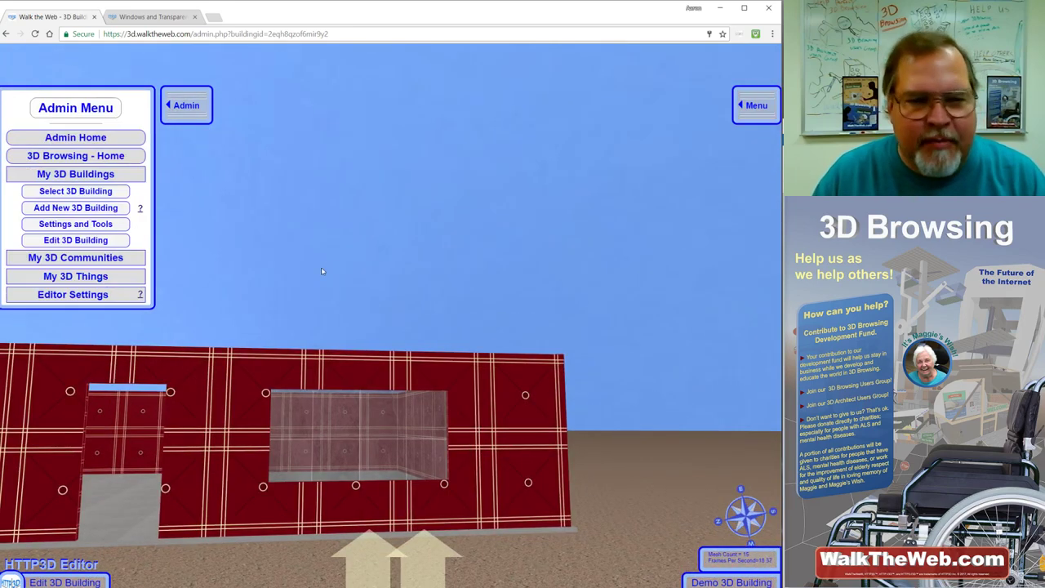
key(Up)
key(Up)
key(Up)
key(Up)
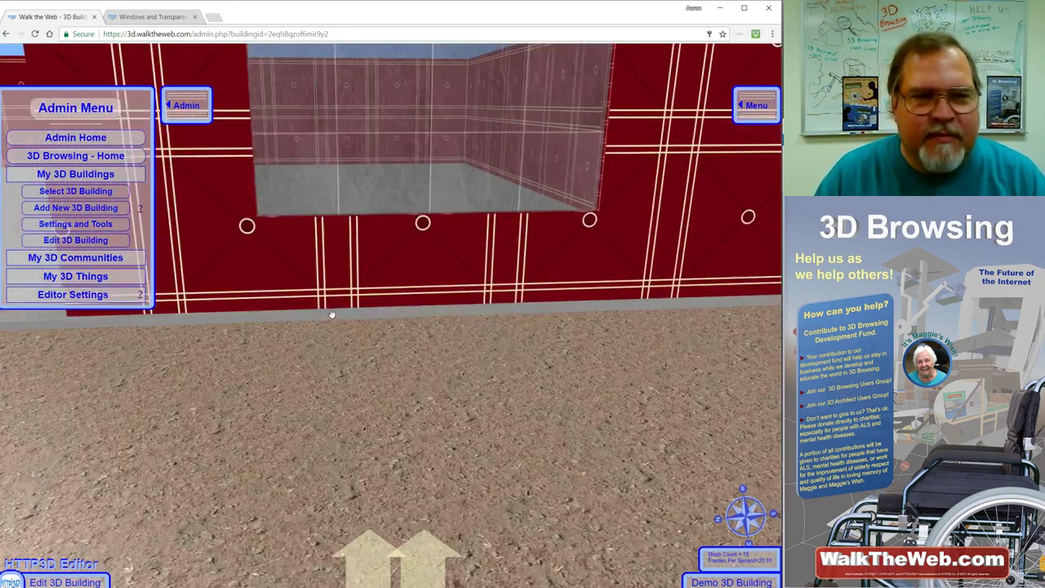
key(Up)
key(Up)
key(Up)
key(Up)
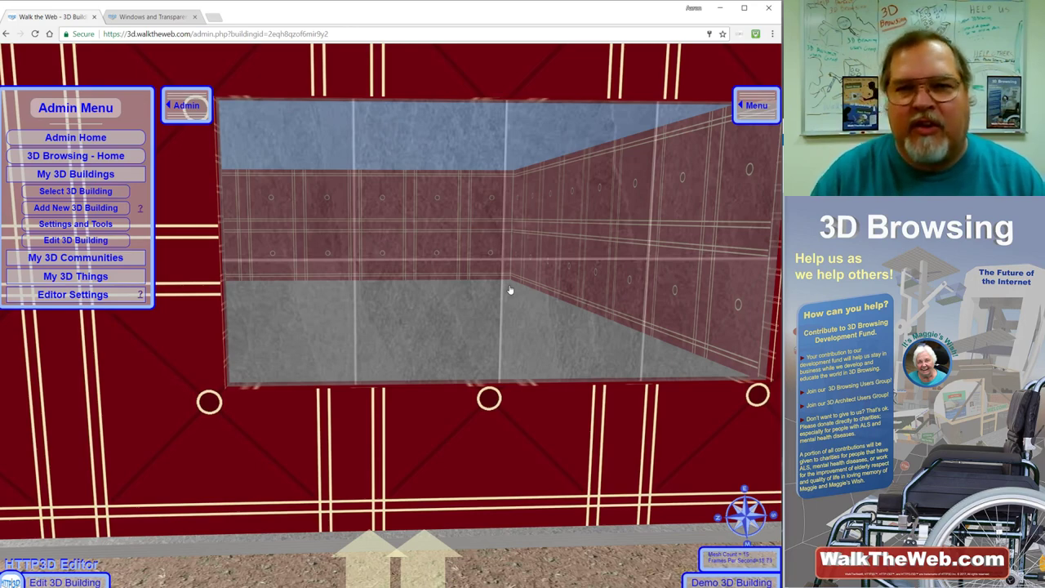
key(Down)
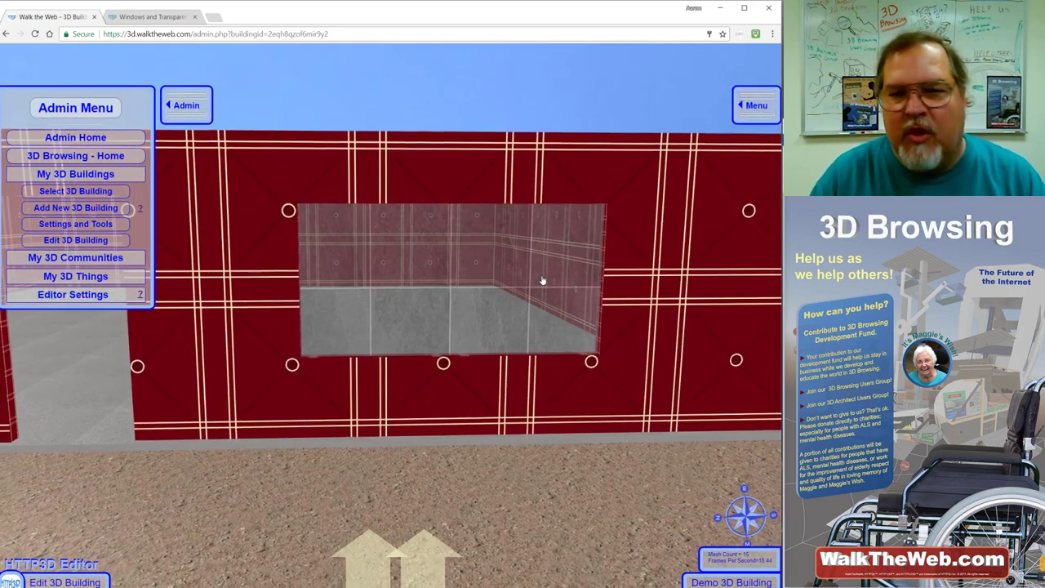
key(Up)
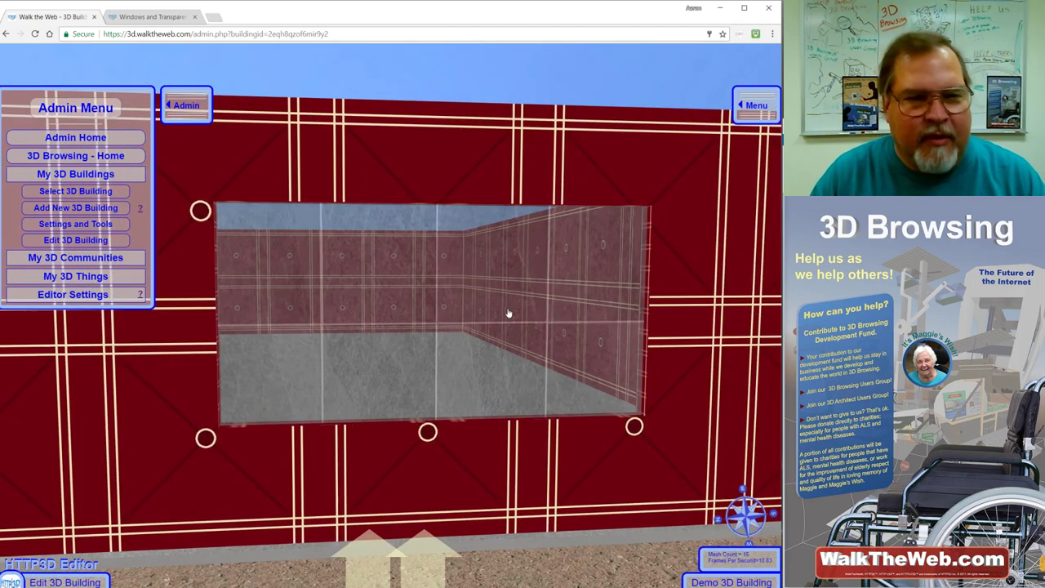
key(Down)
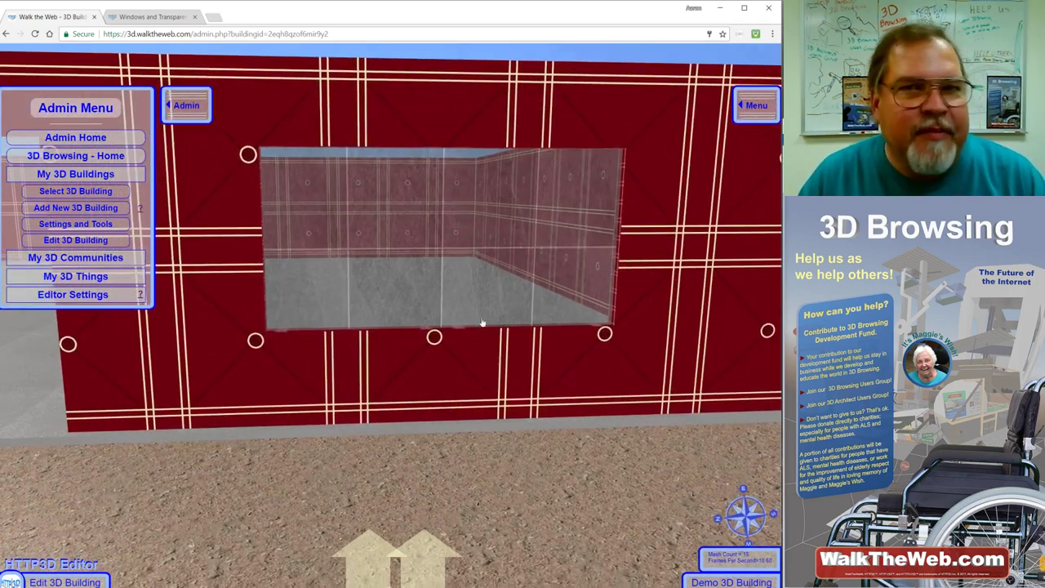
Reopen the translucent window box and remove it with Delete Box.
click(462, 259)
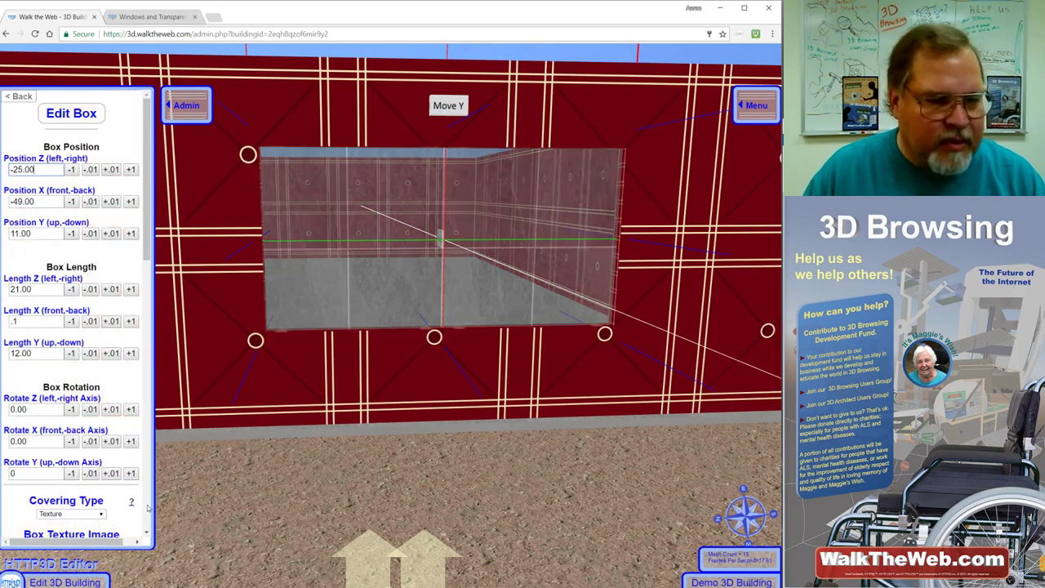
scroll(148, 508, down, 5)
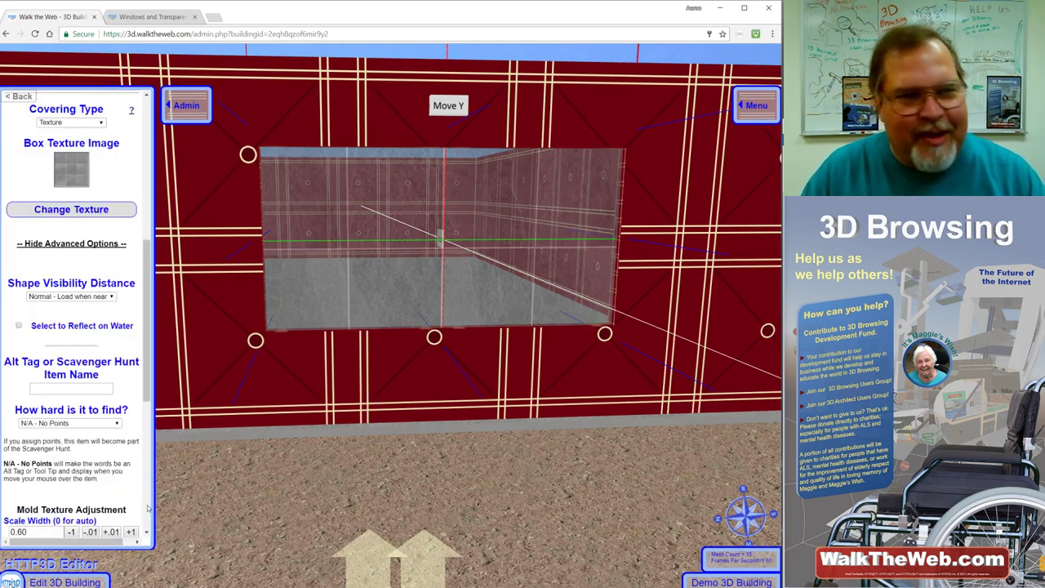
scroll(147, 508, down, 5)
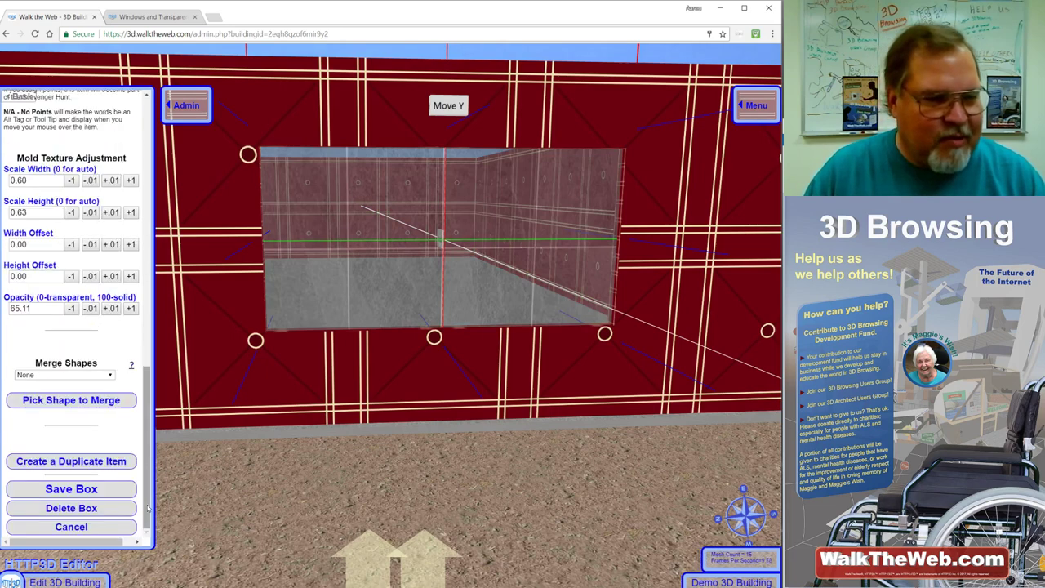
click(88, 508)
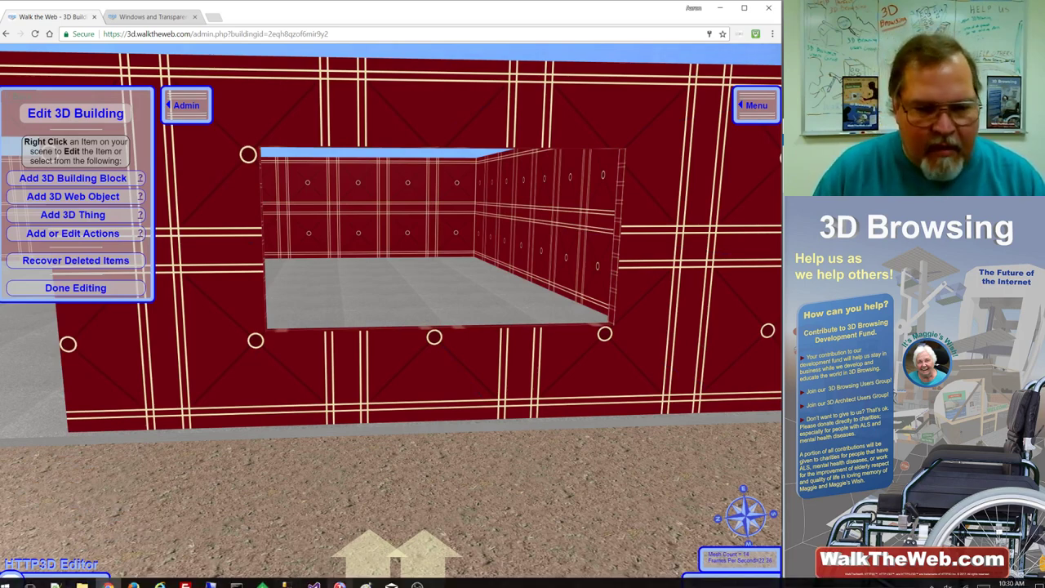
Launch Paint from the taskbar and bring its blank 512×256 canvas to the front at 200% zoom.
right_click(365, 584)
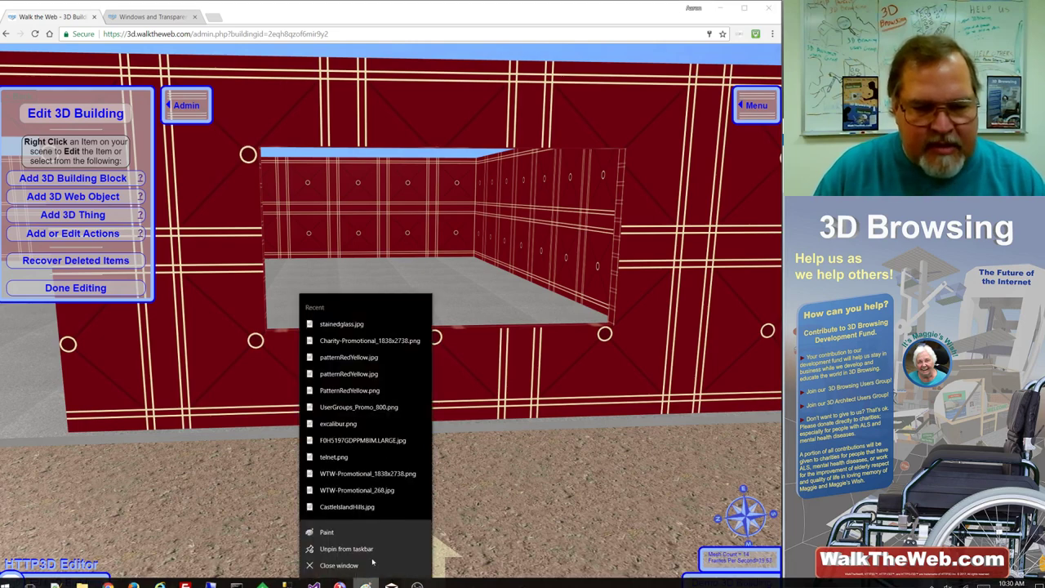
click(367, 535)
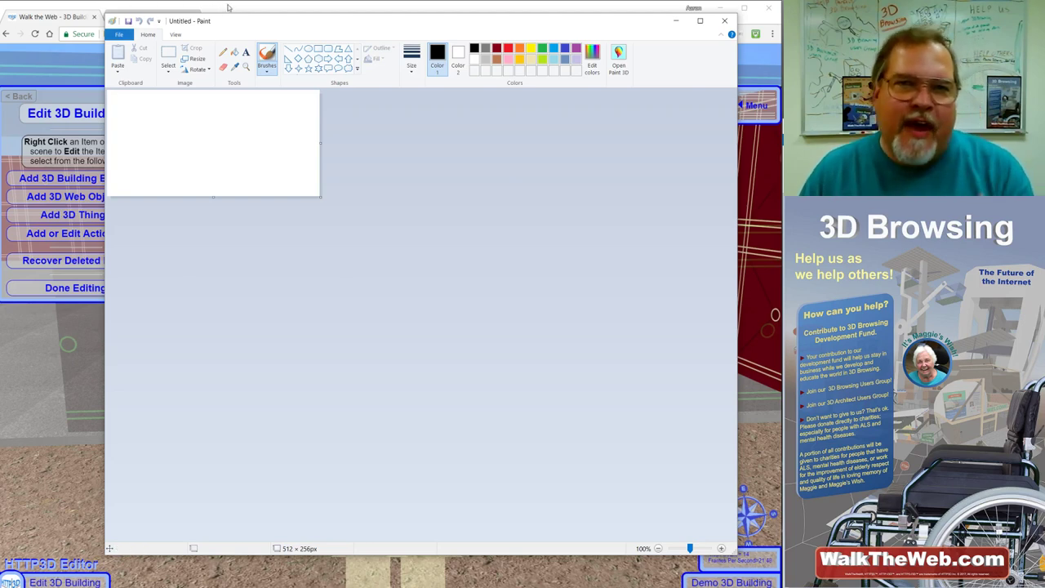
click(228, 7)
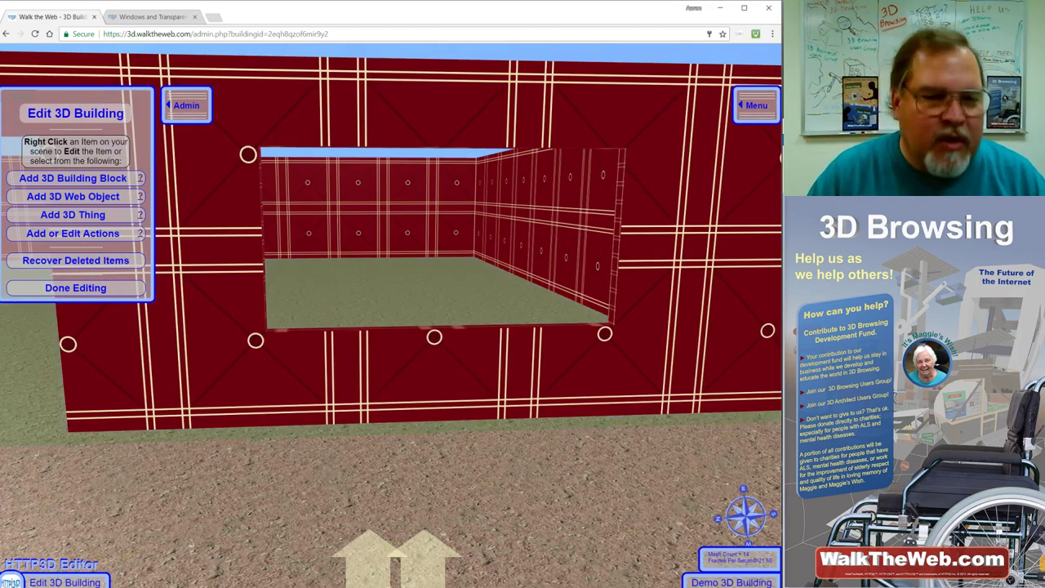
mouse_move(351, 585)
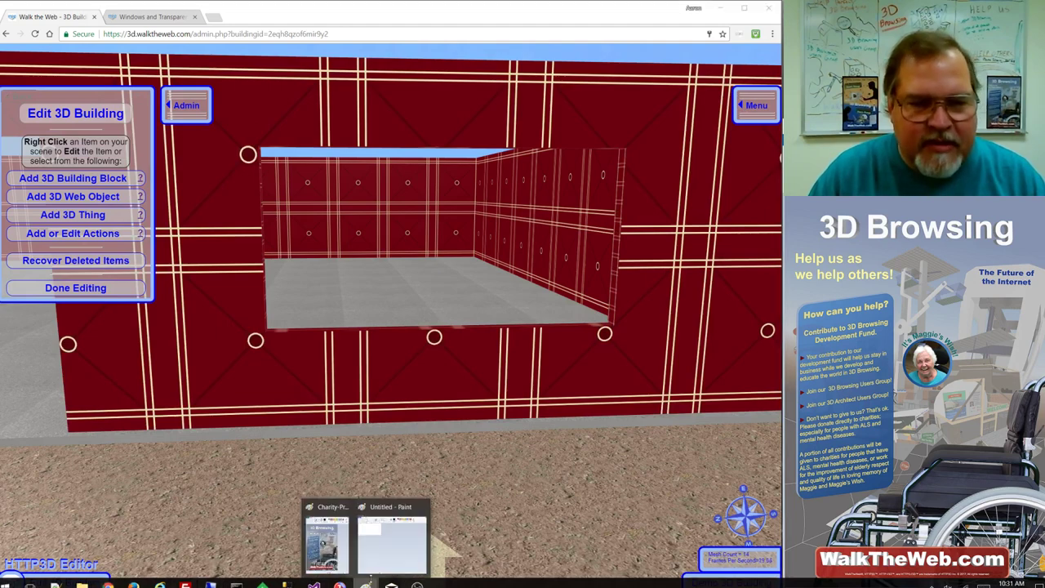
click(400, 543)
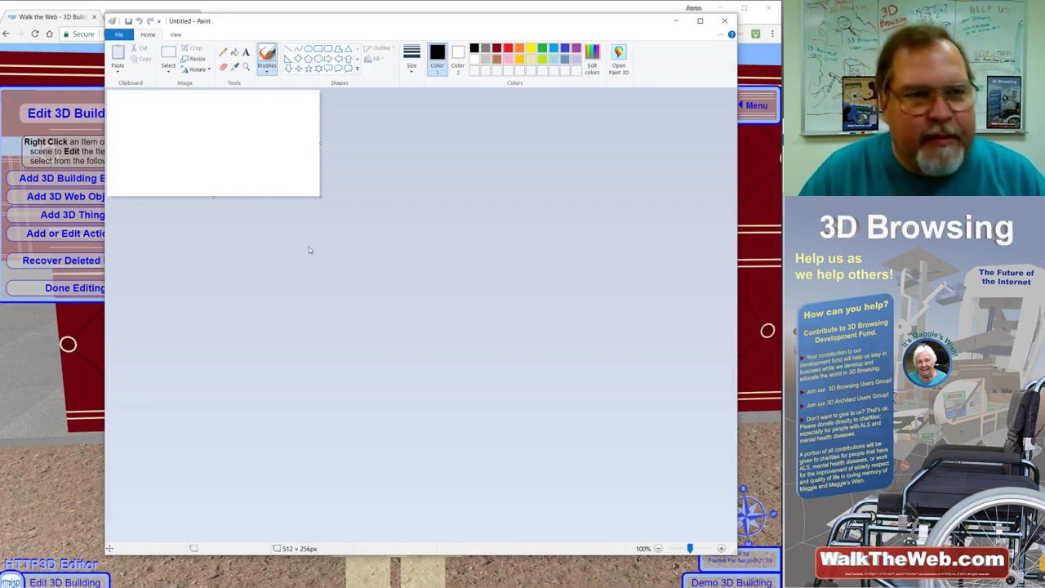
ctrl+scroll(595, 412, up, 1)
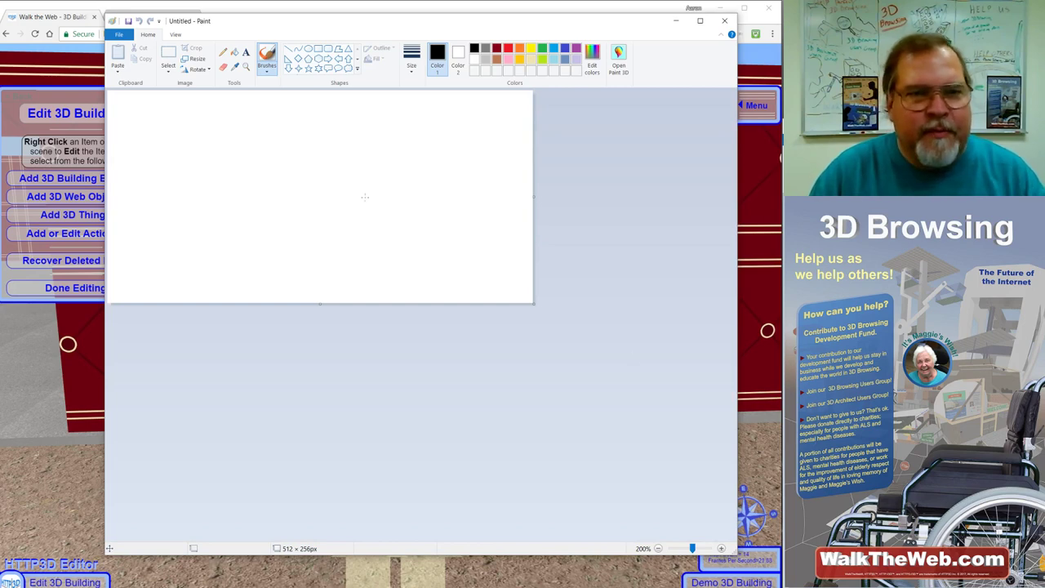
Set the Pencil to the thickest size and draw the head outlines of both faces.
click(223, 53)
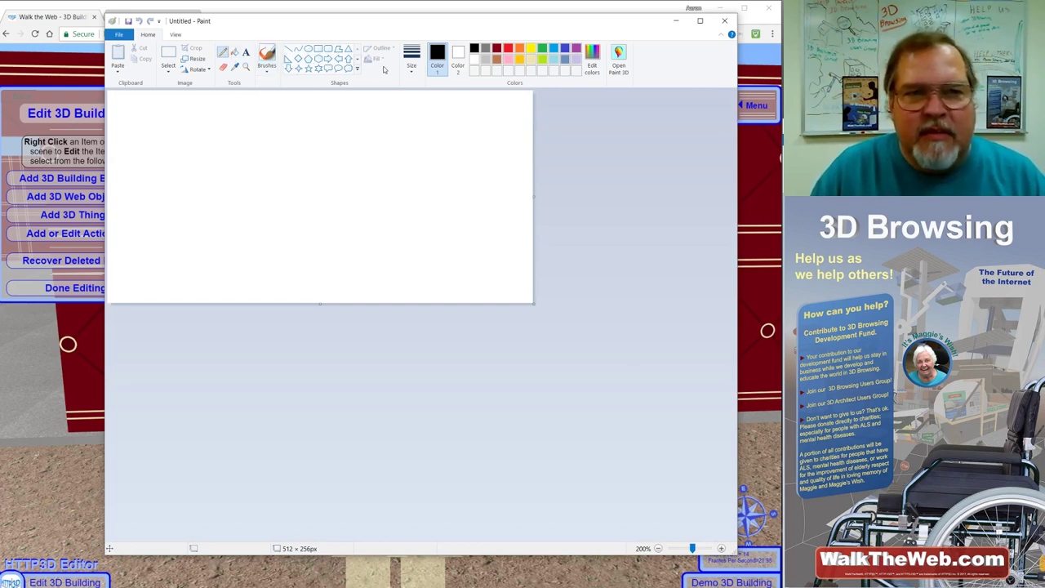
click(413, 62)
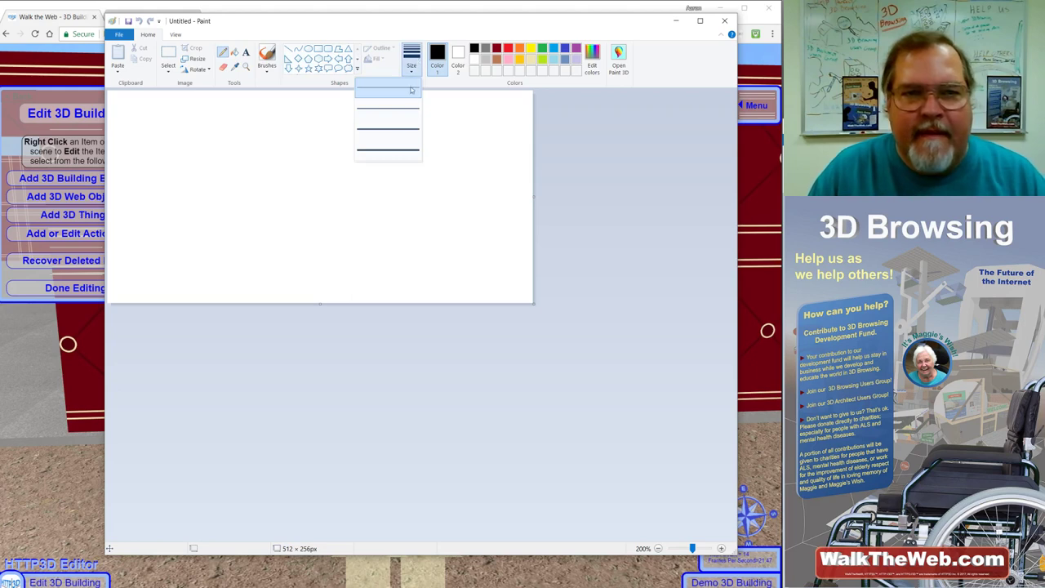
click(392, 151)
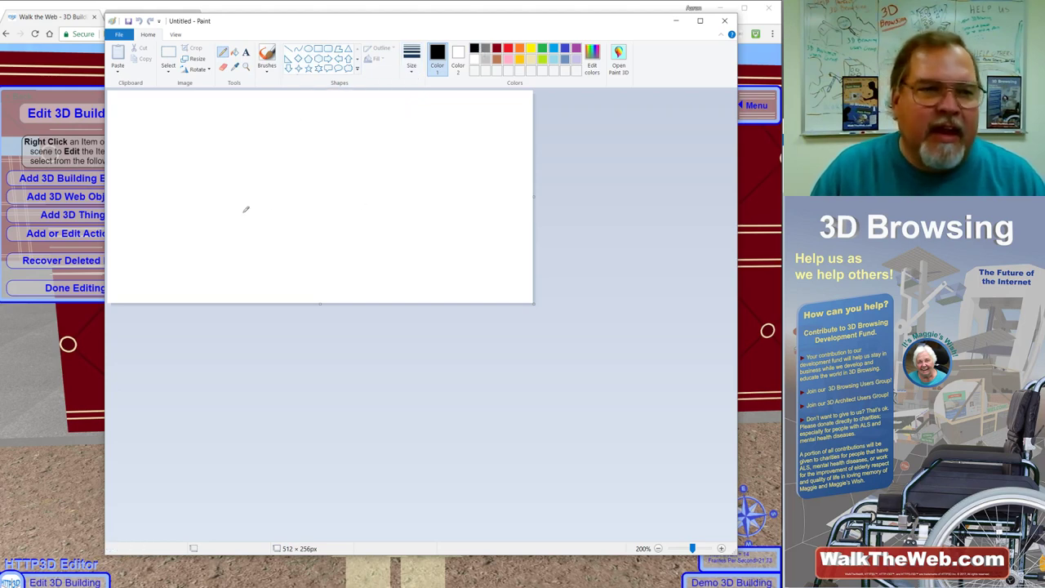
mouse_move(252, 218)
mouse_down()
mouse_move(208, 201)
mouse_move(208, 169)
mouse_move(247, 146)
mouse_move(266, 166)
mouse_move(250, 217)
mouse_up()
mouse_move(398, 218)
mouse_down()
mouse_move(373, 218)
mouse_move(355, 169)
mouse_move(389, 143)
mouse_move(431, 162)
mouse_move(426, 216)
mouse_move(388, 223)
mouse_up()
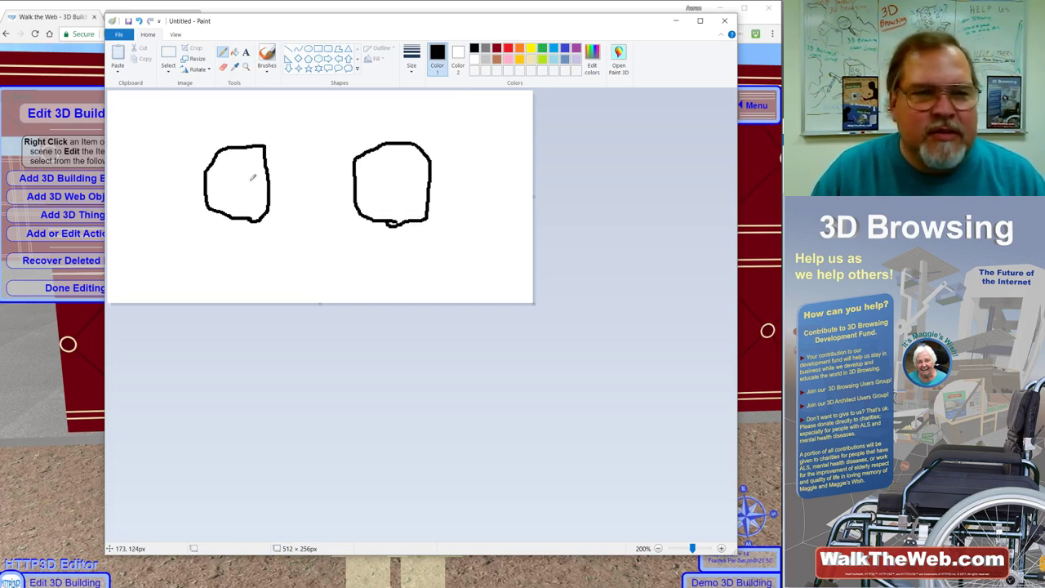
Add eyes and mouths to both faces and enclose each in a large outline.
mouse_move(231, 168)
mouse_down()
mouse_move(258, 167)
mouse_move(232, 182)
mouse_move(247, 175)
mouse_move(227, 200)
mouse_move(215, 185)
mouse_move(256, 196)
mouse_up()
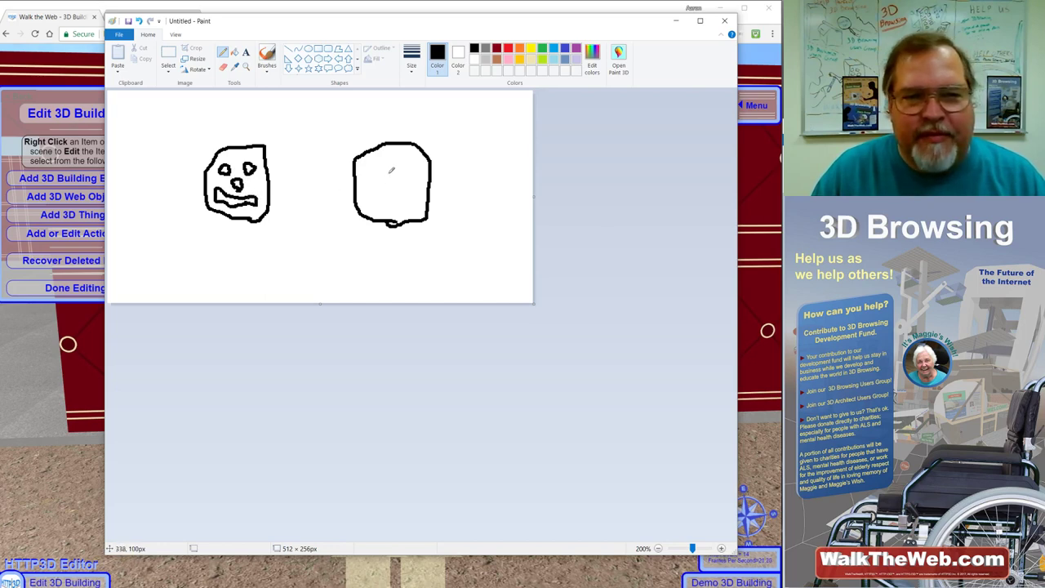
mouse_move(391, 169)
mouse_down()
mouse_move(371, 175)
mouse_move(414, 171)
mouse_move(381, 204)
mouse_move(423, 195)
mouse_move(386, 197)
mouse_up()
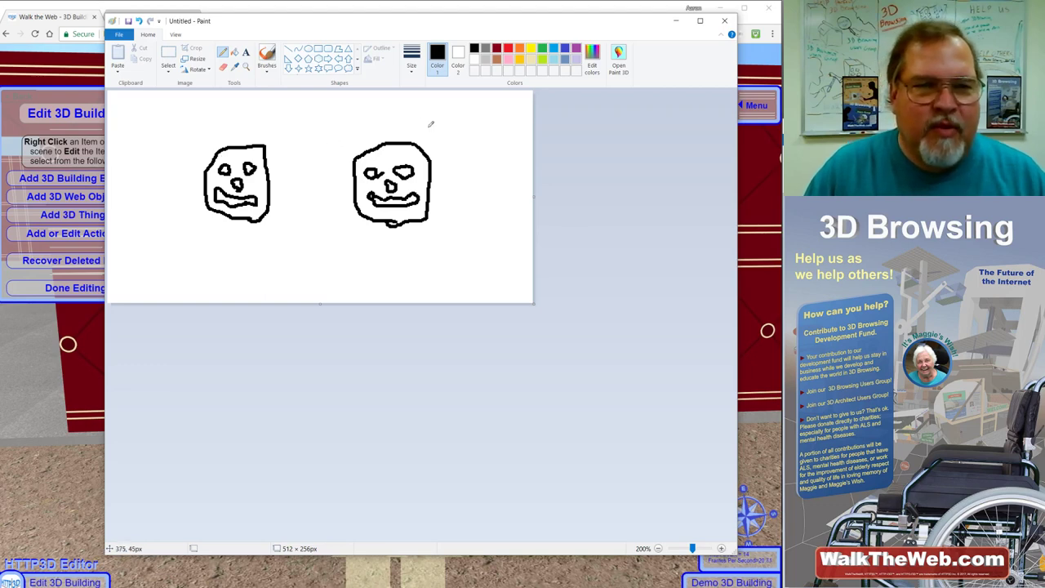
mouse_move(448, 124)
mouse_down()
mouse_move(392, 118)
mouse_move(330, 156)
mouse_move(331, 219)
mouse_move(387, 240)
mouse_move(453, 243)
mouse_move(475, 162)
mouse_move(455, 110)
mouse_up()
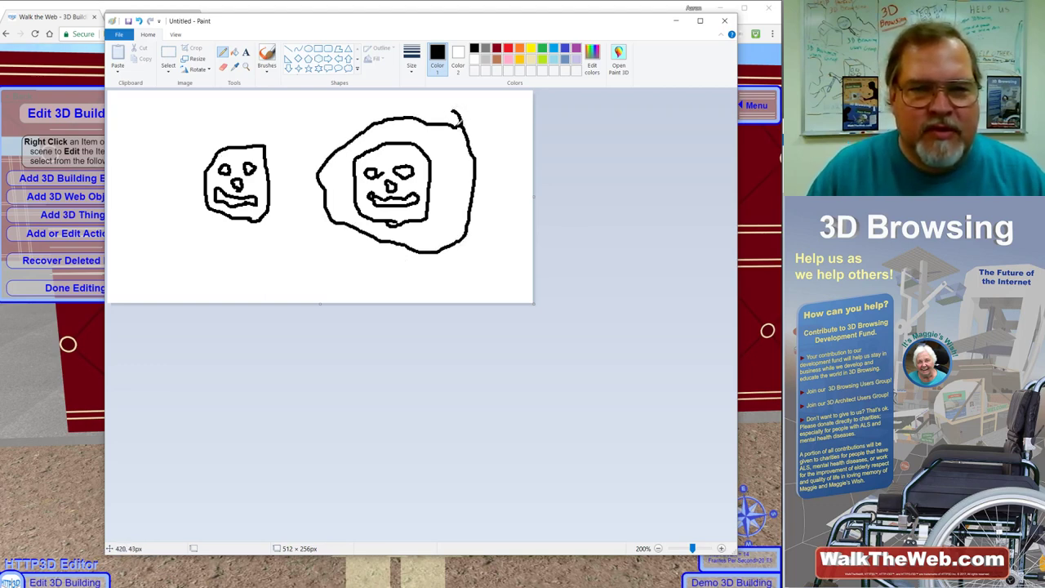
mouse_move(369, 125)
mouse_down()
mouse_move(205, 125)
mouse_move(175, 149)
mouse_move(181, 204)
mouse_move(234, 240)
mouse_move(302, 235)
mouse_move(337, 219)
mouse_up()
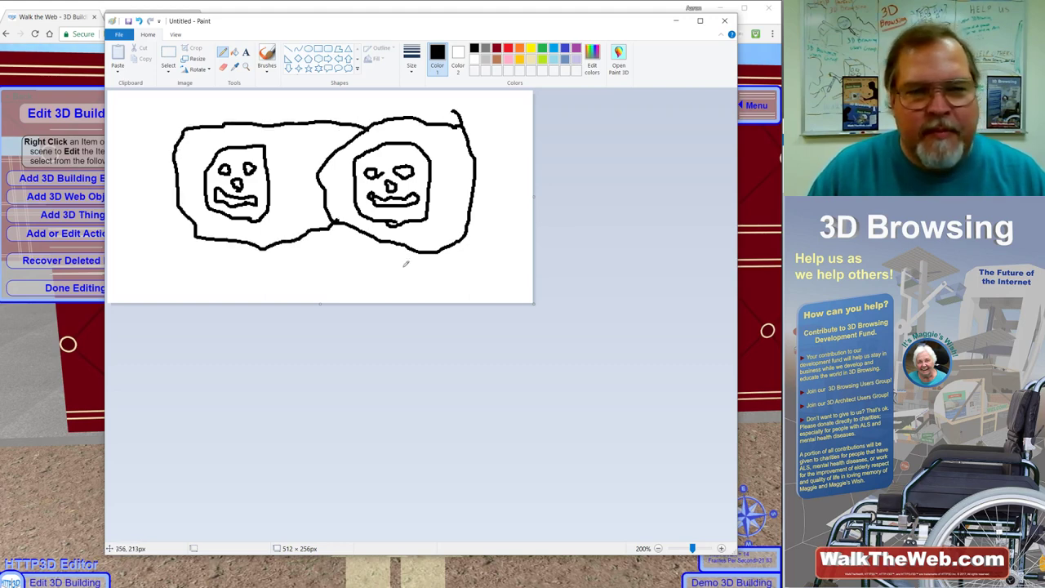
Draw pane lines from the outlines to the right edge, both top corners and the top edge.
drag(469, 237, 543, 298)
drag(468, 203, 535, 198)
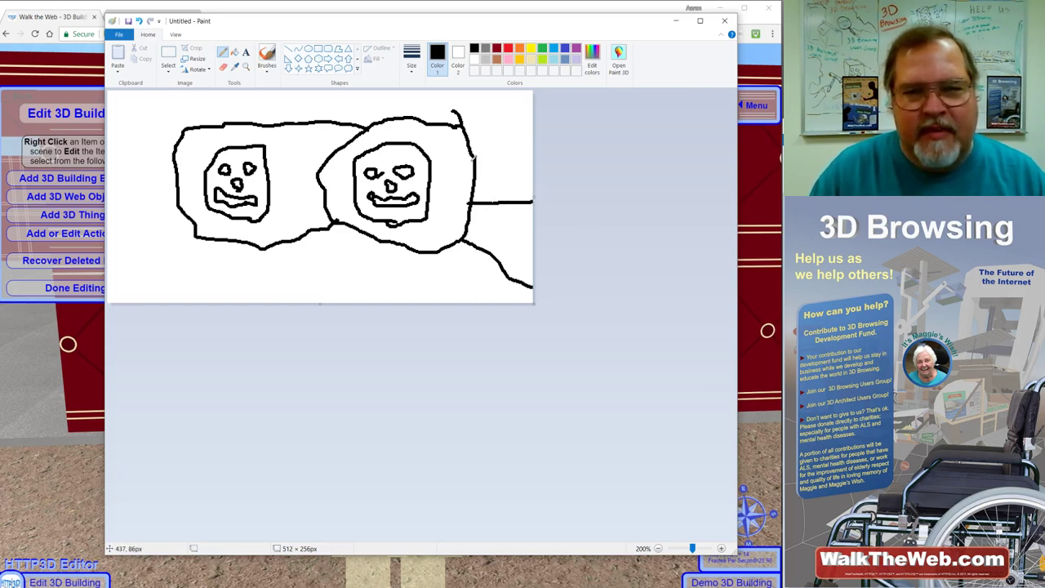
drag(471, 163, 533, 98)
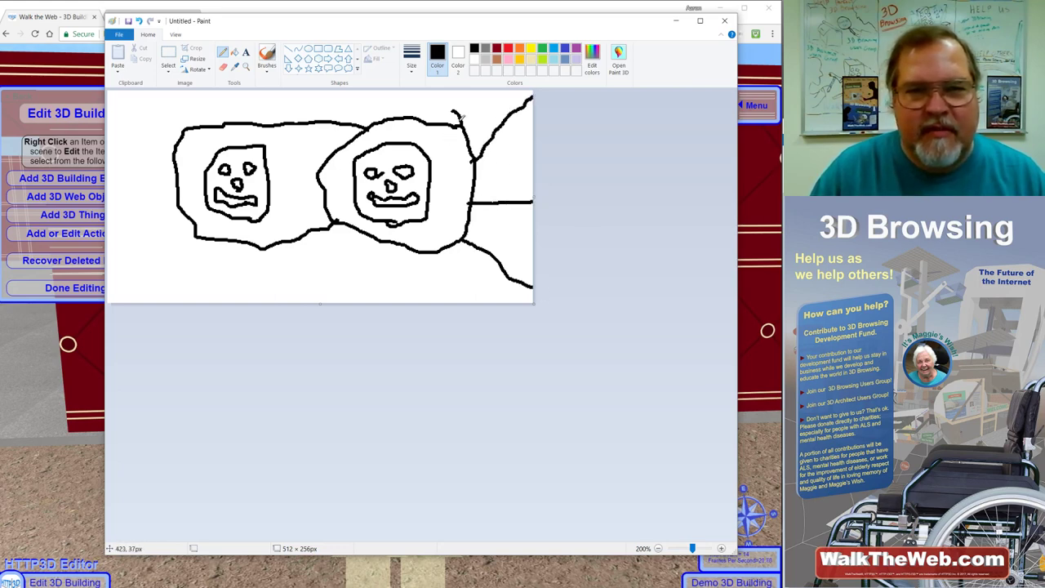
mouse_move(461, 118)
mouse_down()
mouse_move(449, 86)
mouse_move(410, 116)
mouse_move(380, 93)
mouse_up()
drag(306, 121, 303, 92)
drag(360, 123, 350, 85)
drag(236, 121, 188, 90)
drag(181, 138, 108, 93)
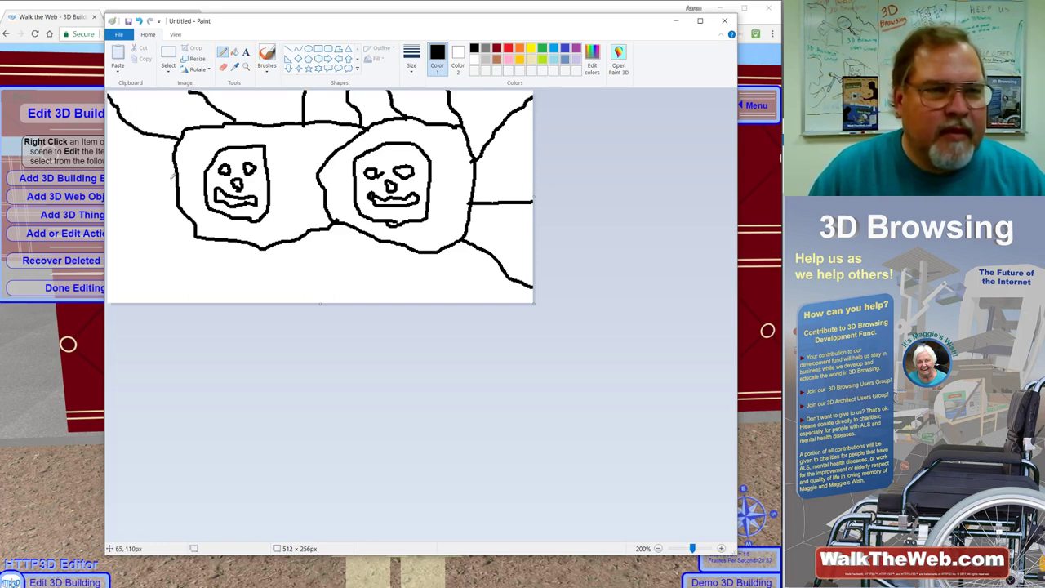
Draw pane lines to the left and bottom edges, and join the right outline to a top line.
drag(181, 192, 114, 223)
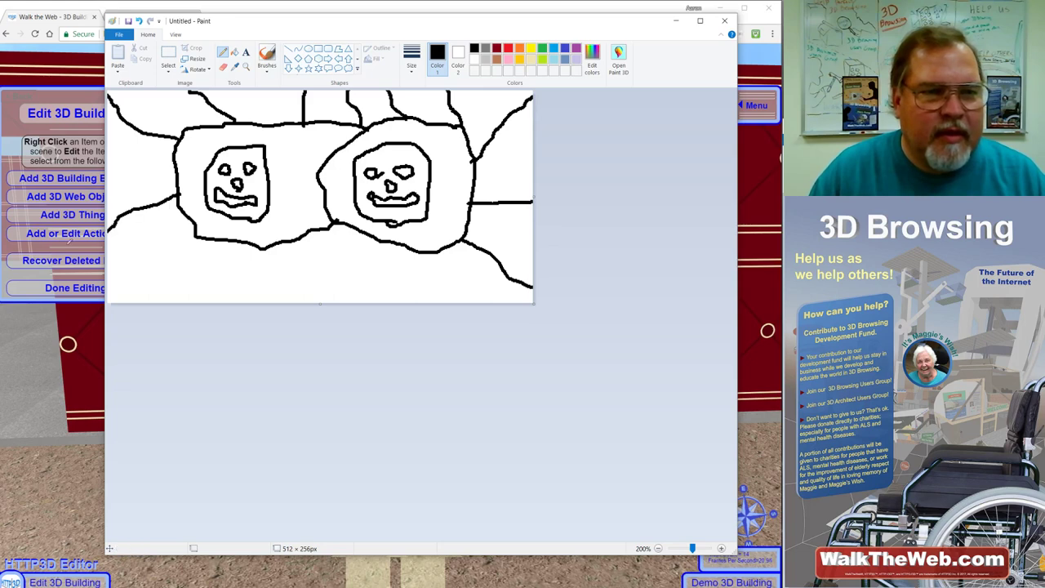
mouse_move(193, 233)
mouse_down()
mouse_move(110, 286)
mouse_move(99, 314)
mouse_up()
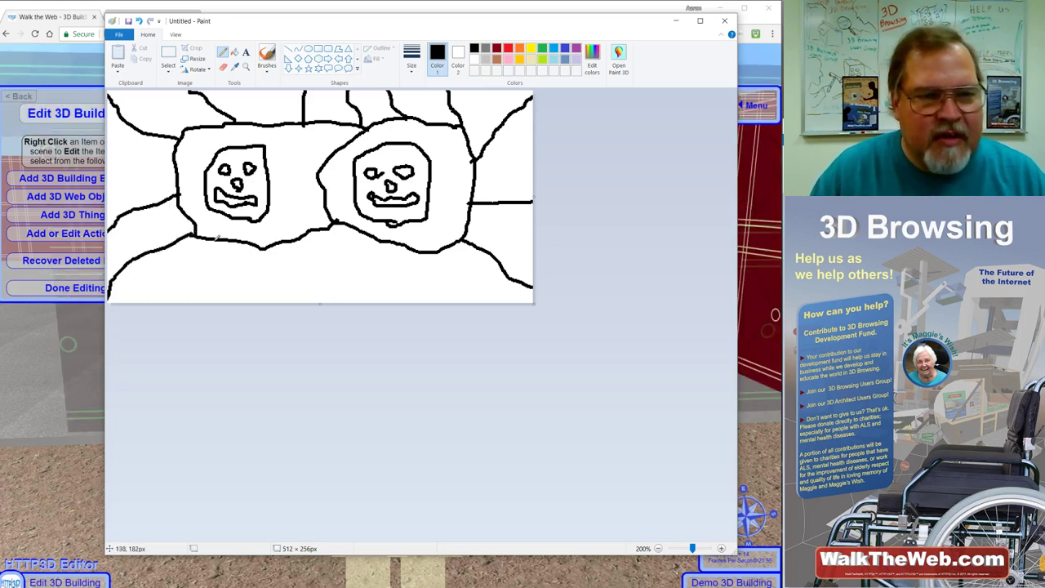
drag(210, 237, 231, 313)
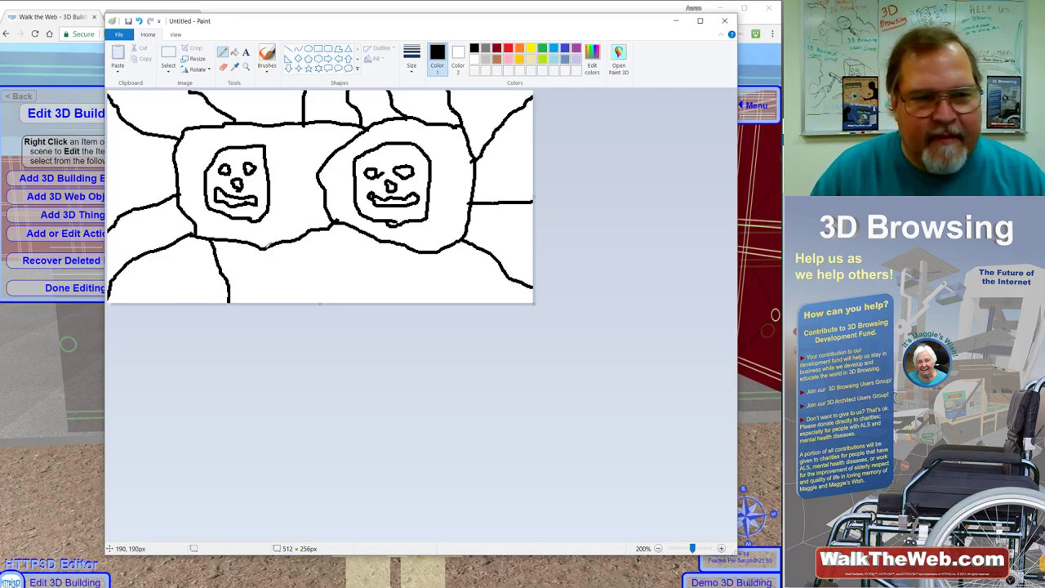
drag(266, 249, 299, 303)
mouse_move(331, 227)
mouse_down()
mouse_move(349, 279)
mouse_move(379, 305)
mouse_up()
drag(423, 250, 422, 315)
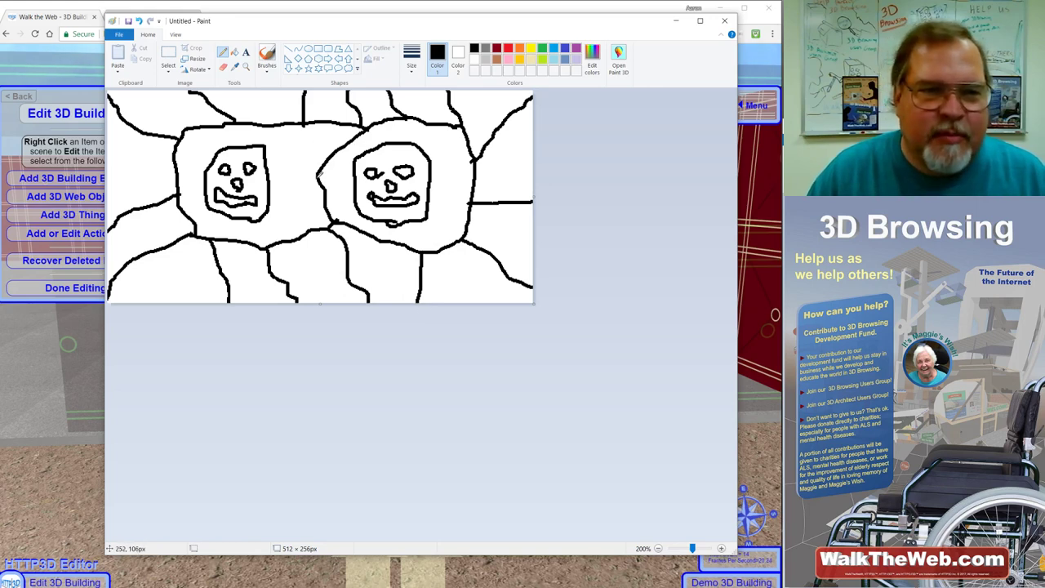
drag(315, 175, 259, 123)
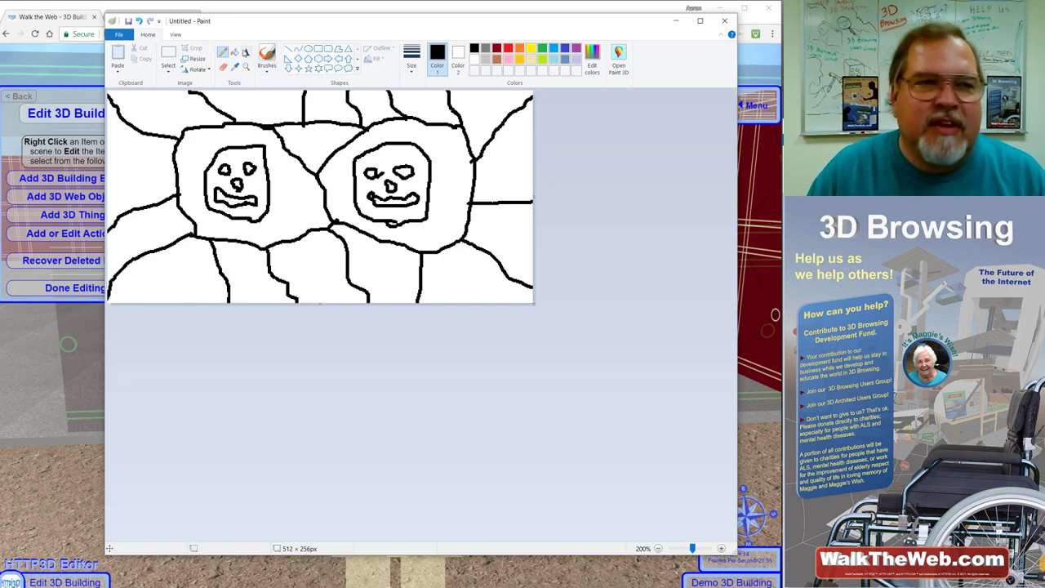
With the Fill tool, fill four outer panes red.
click(236, 52)
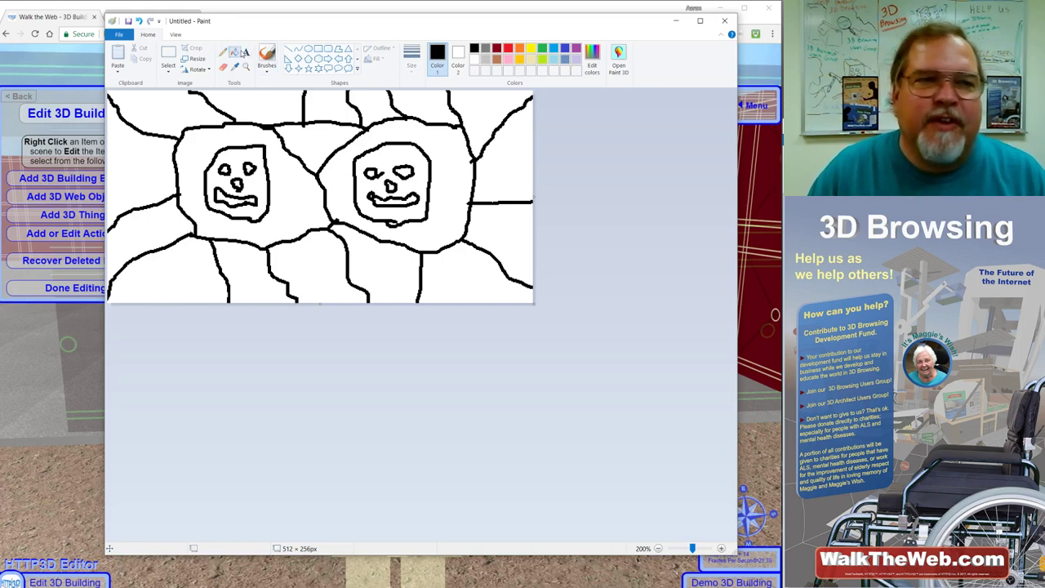
click(508, 49)
click(516, 152)
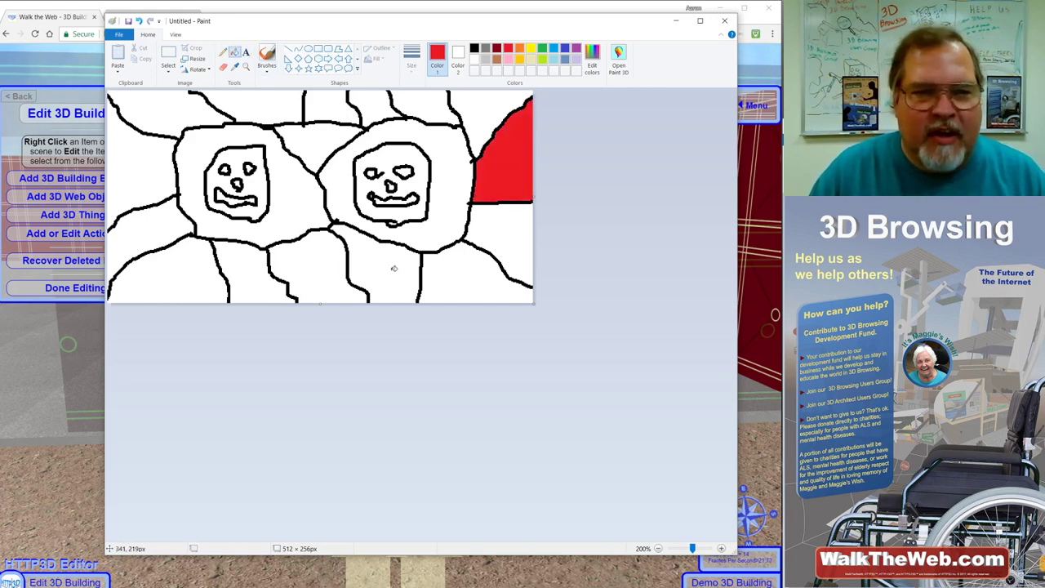
click(394, 268)
click(167, 218)
click(176, 111)
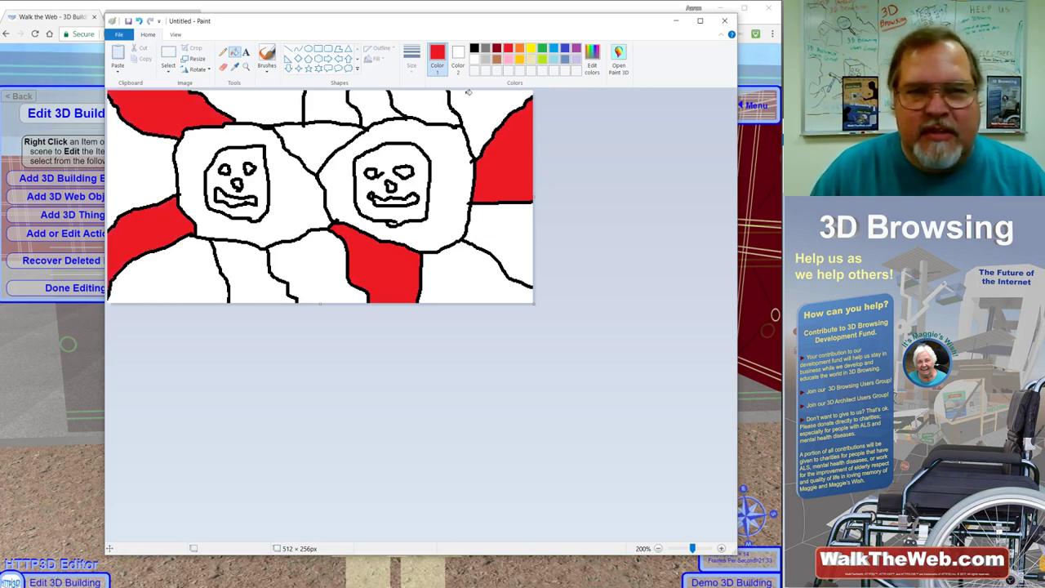
Fill the ring around the right face and two panes yellow, and two panes lime green.
click(531, 48)
click(456, 174)
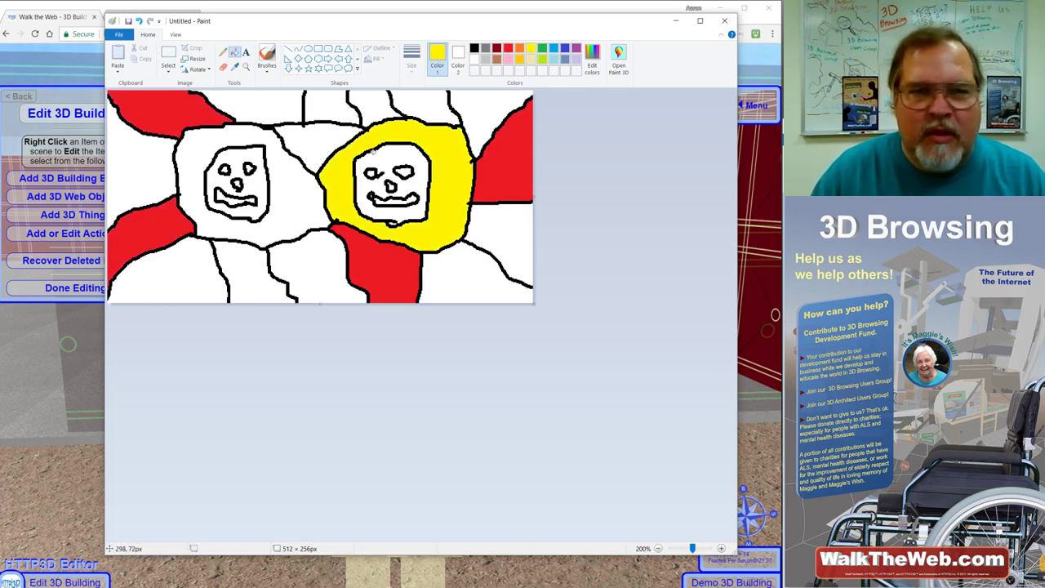
click(253, 277)
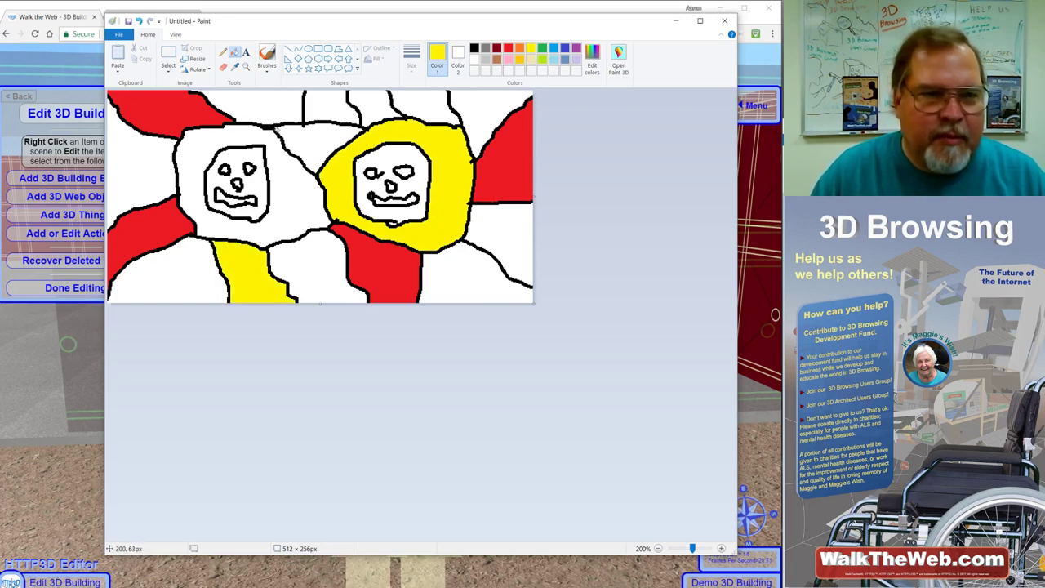
click(129, 163)
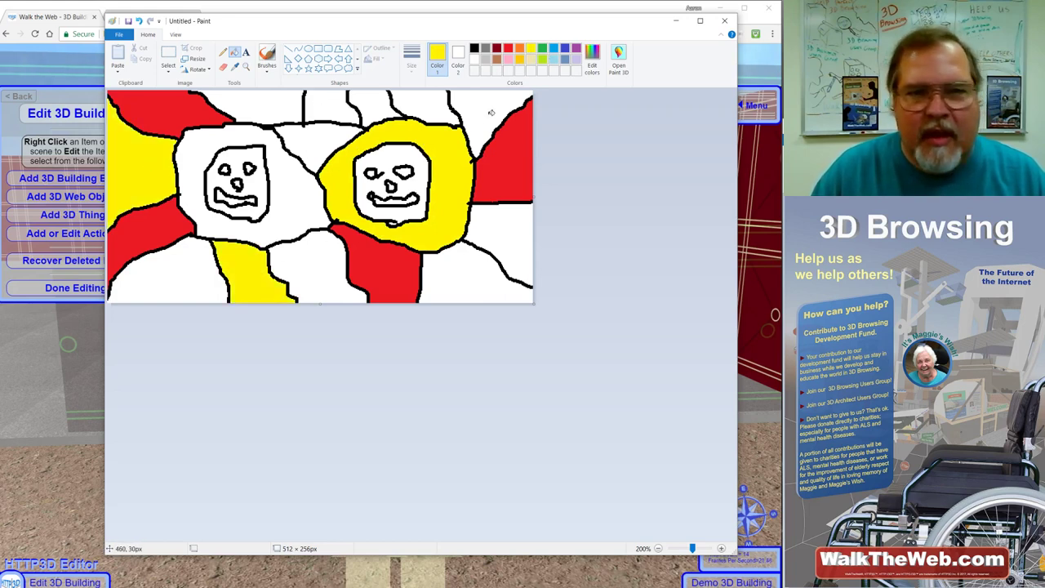
click(542, 59)
click(173, 277)
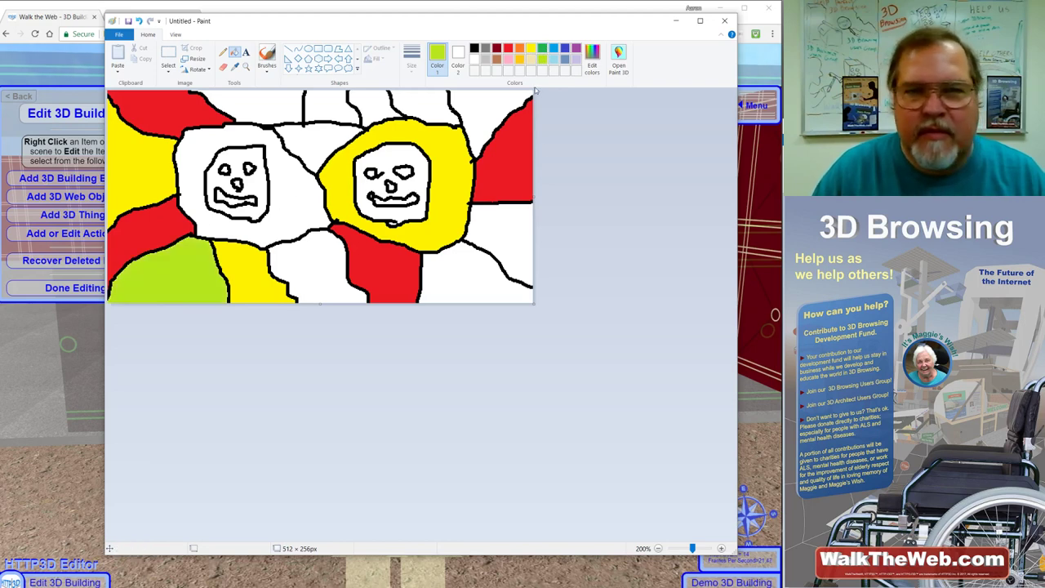
click(492, 97)
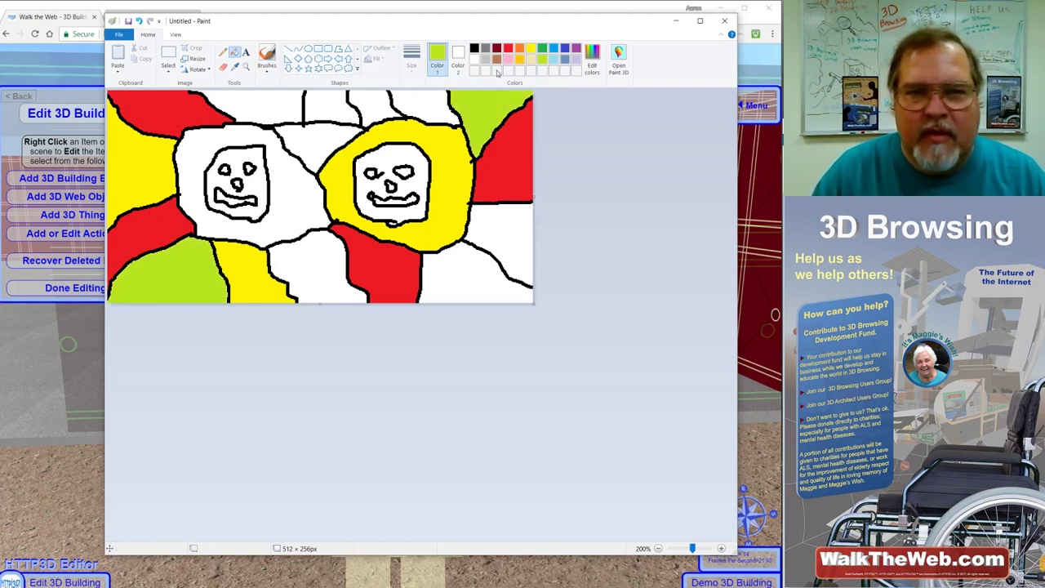
Fill two panes dark red and two more panes blue.
click(496, 49)
click(519, 251)
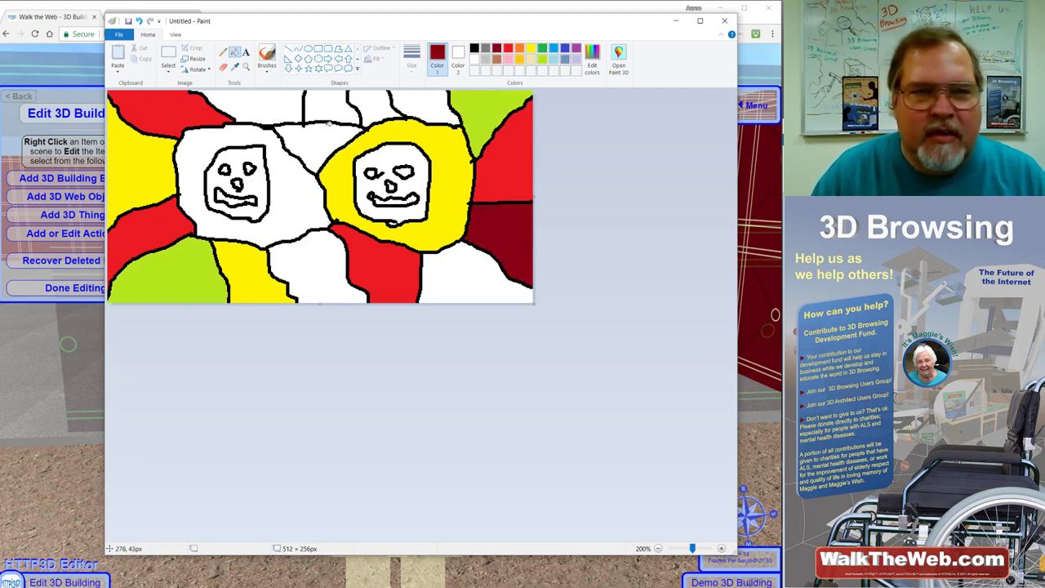
click(307, 105)
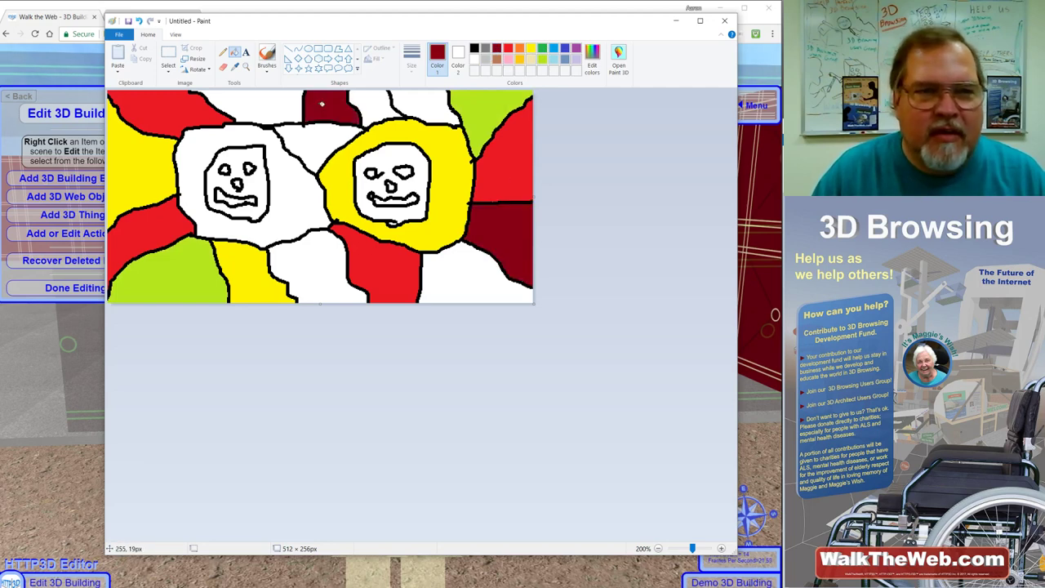
click(565, 48)
click(258, 105)
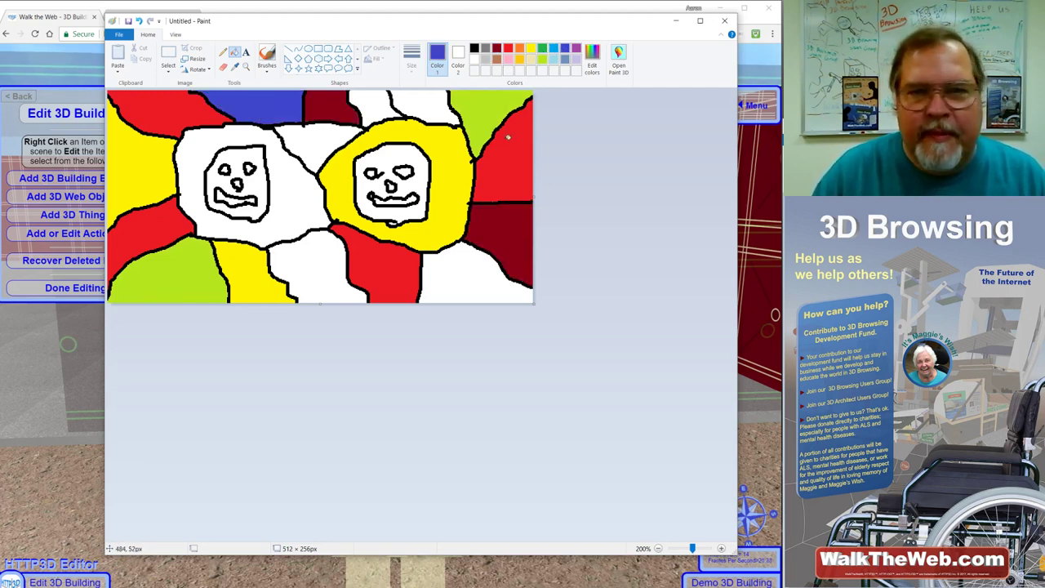
click(323, 295)
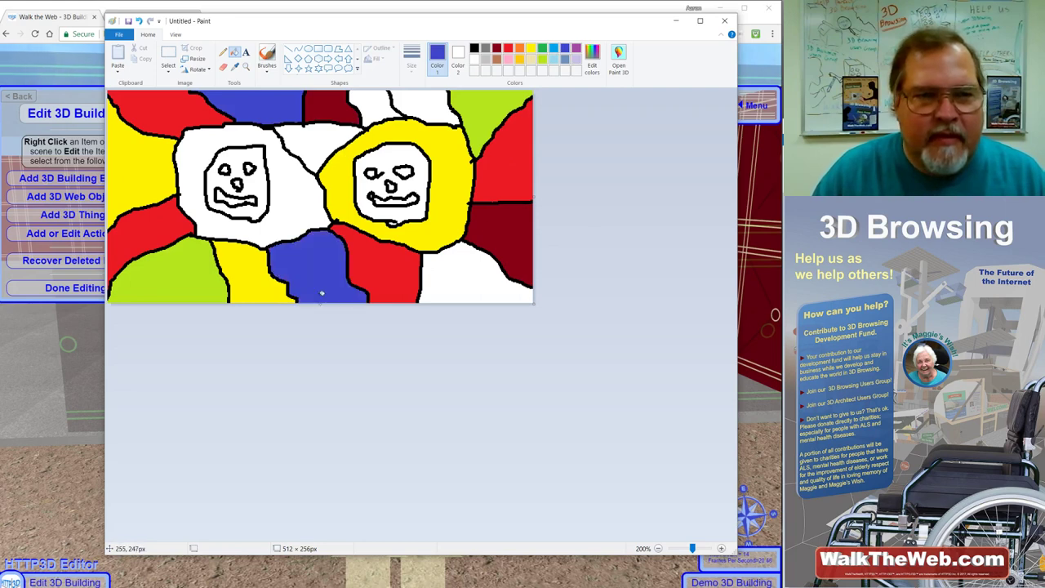
Fill the left face and two panes light blue, two panes pink, and the remaining areas lavender.
click(554, 59)
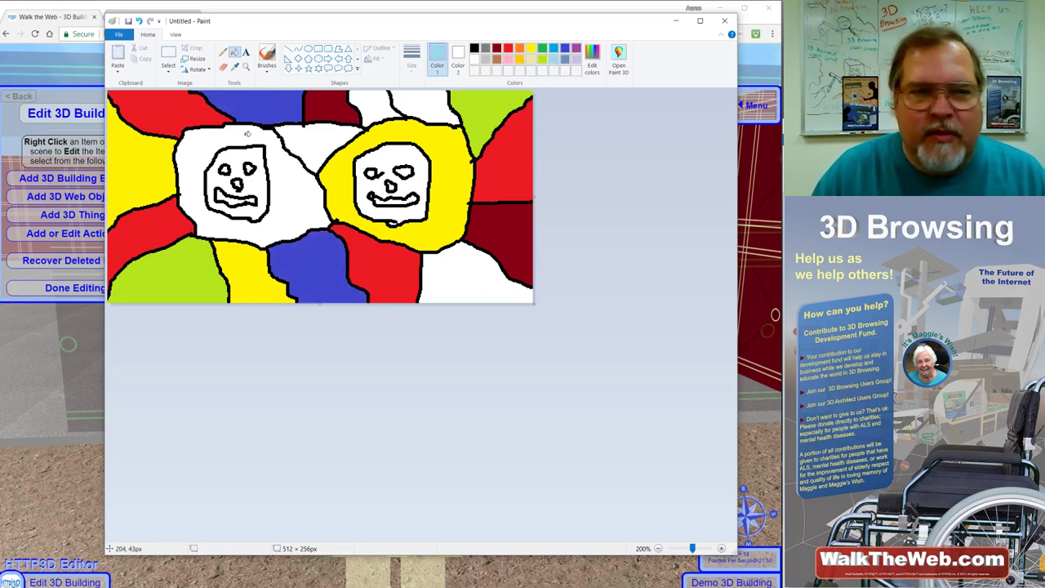
click(259, 189)
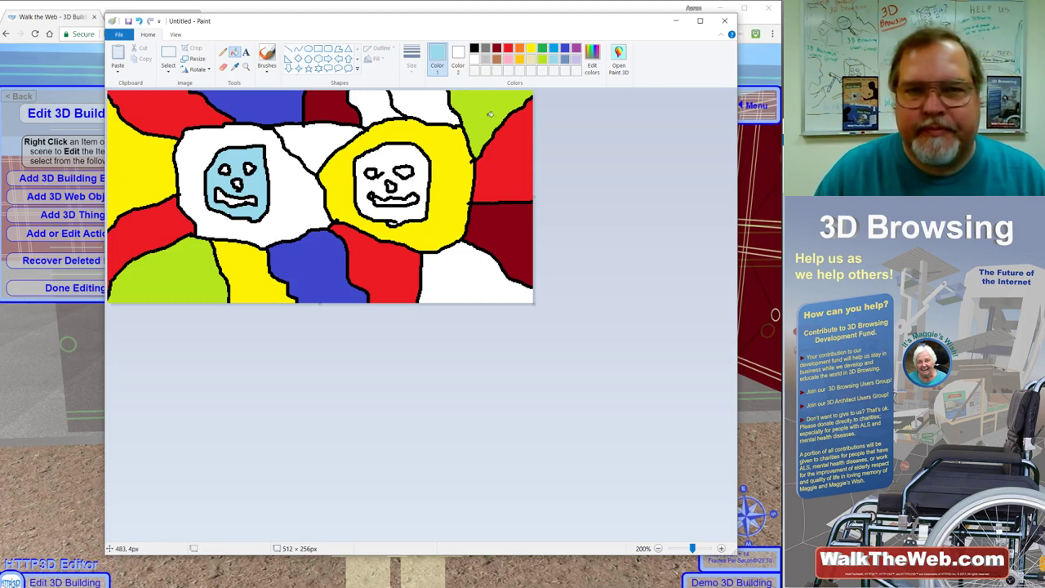
click(437, 106)
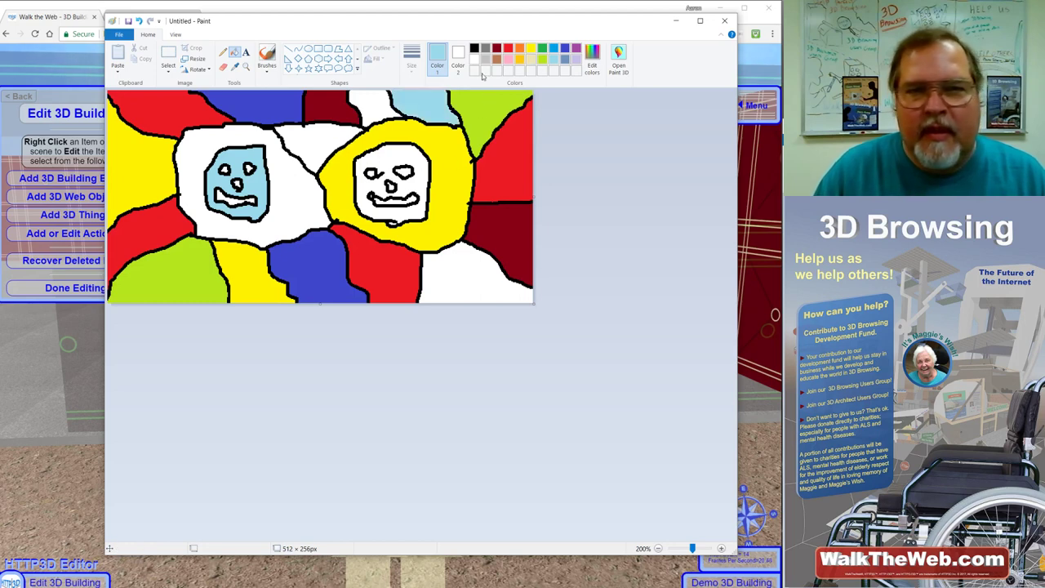
click(466, 277)
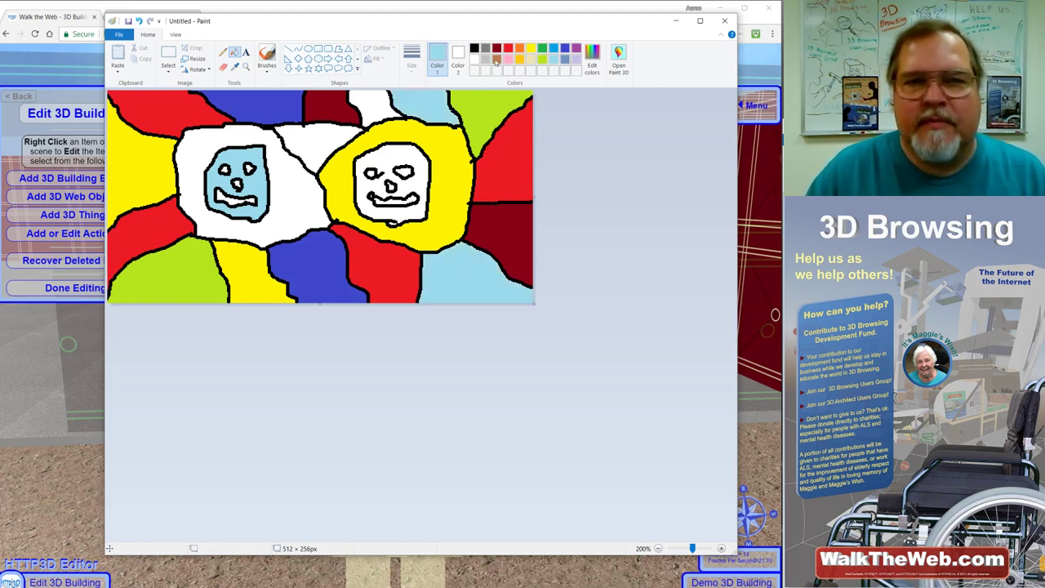
click(507, 61)
click(315, 155)
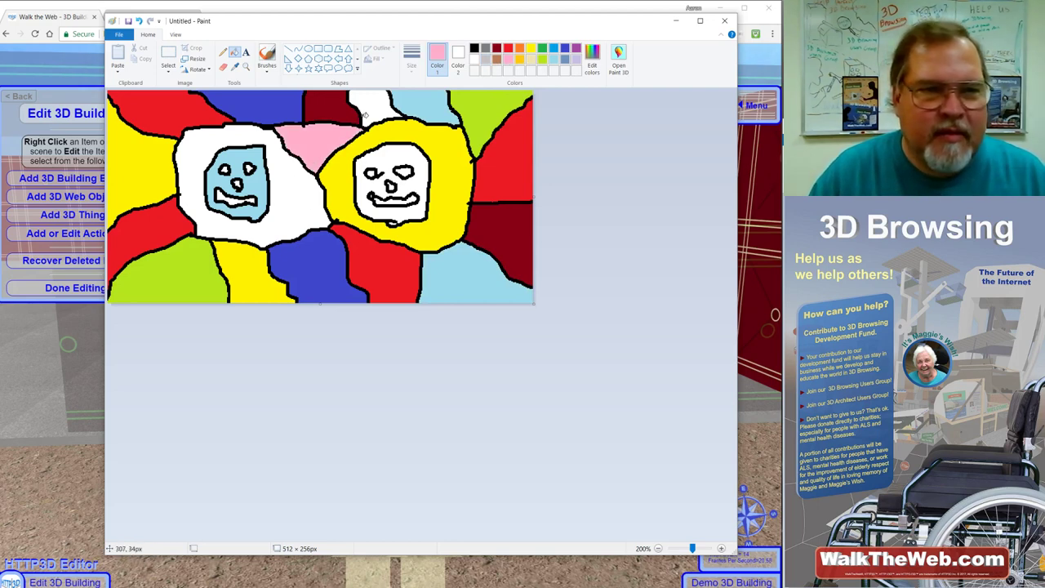
click(372, 106)
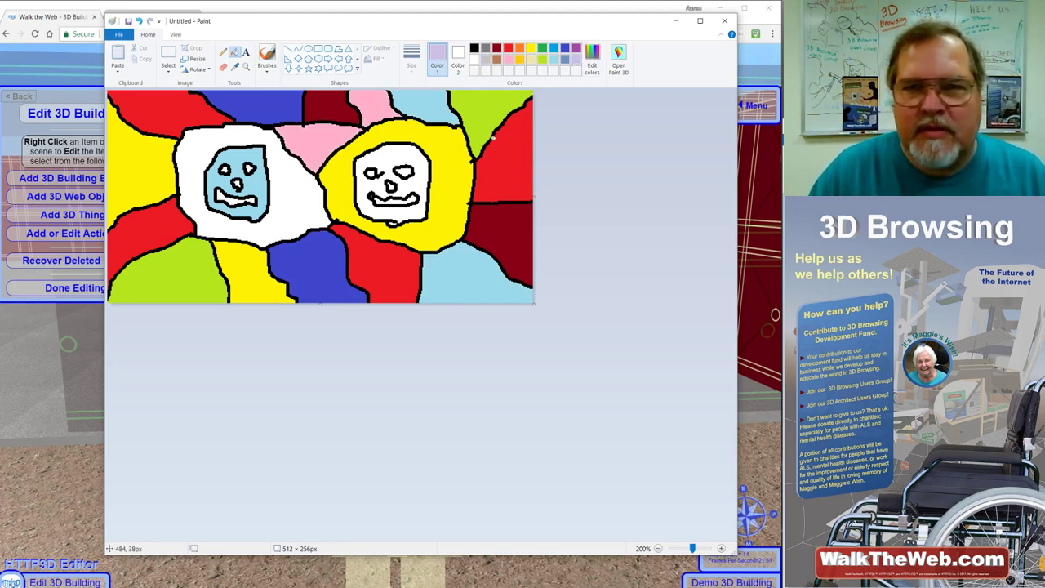
click(302, 219)
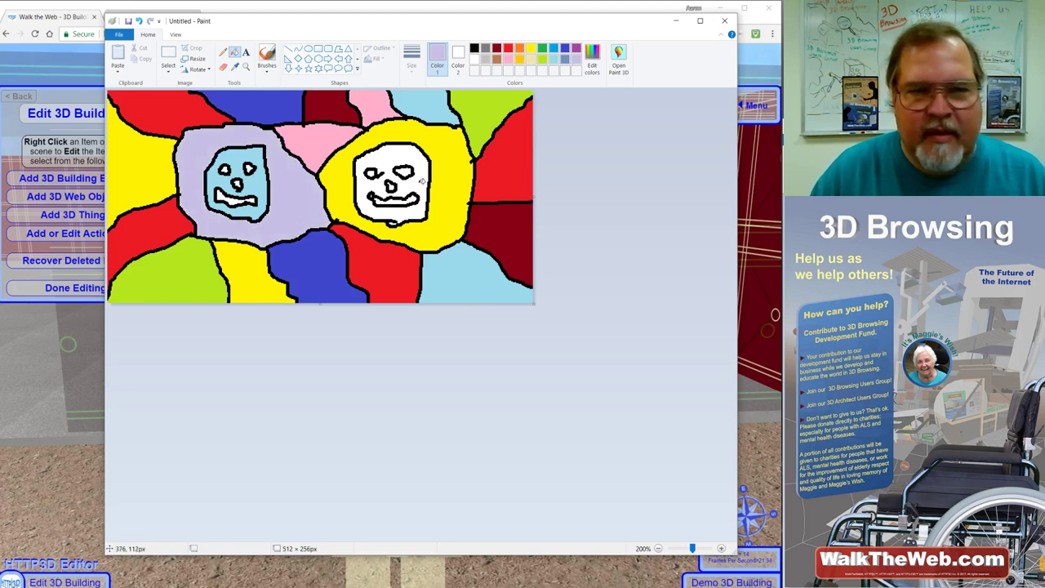
click(421, 183)
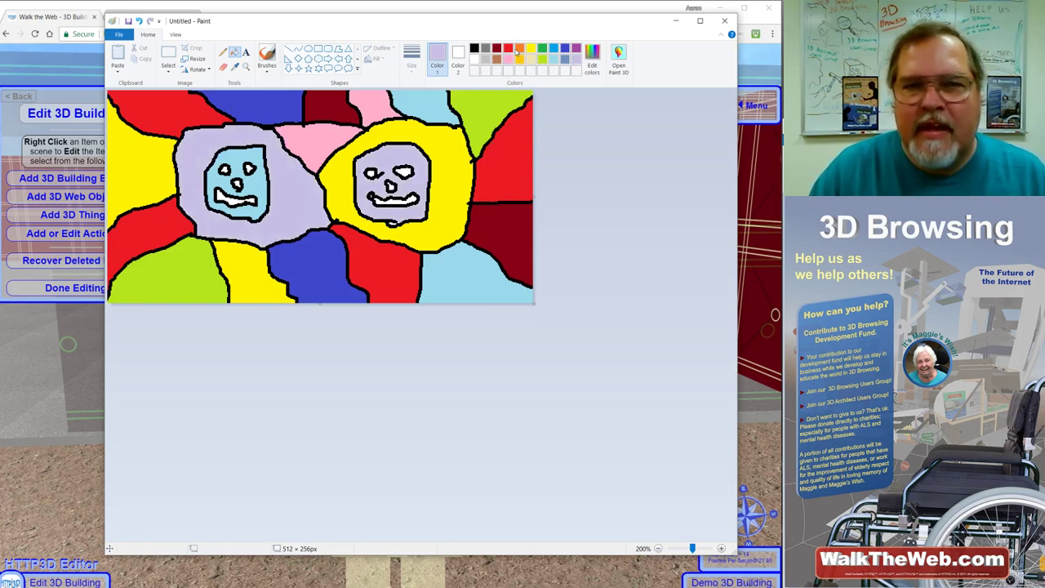
Fill the right face's nose and eye and the left face's mouth orange.
click(519, 50)
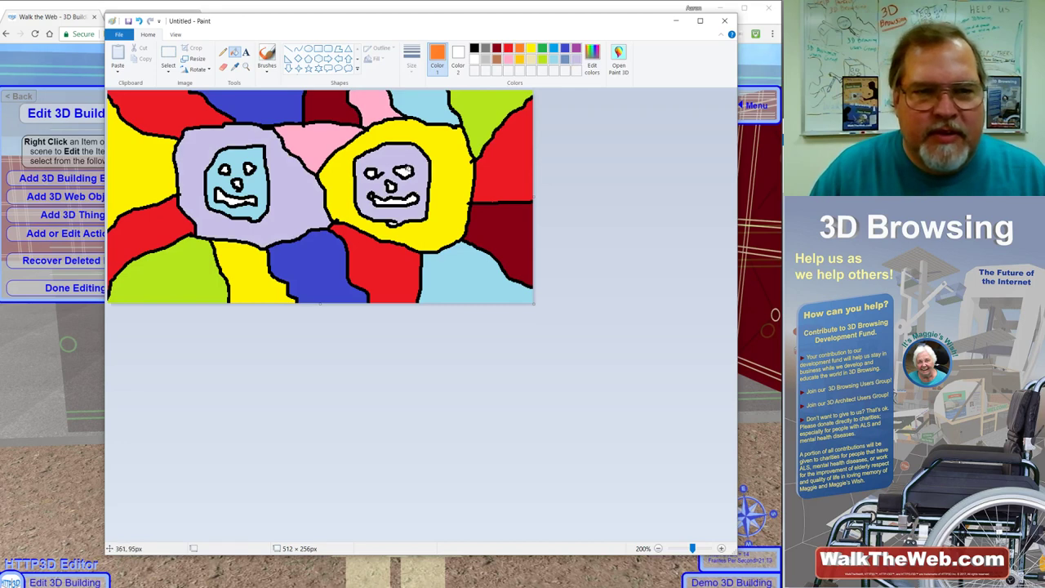
click(402, 172)
click(374, 173)
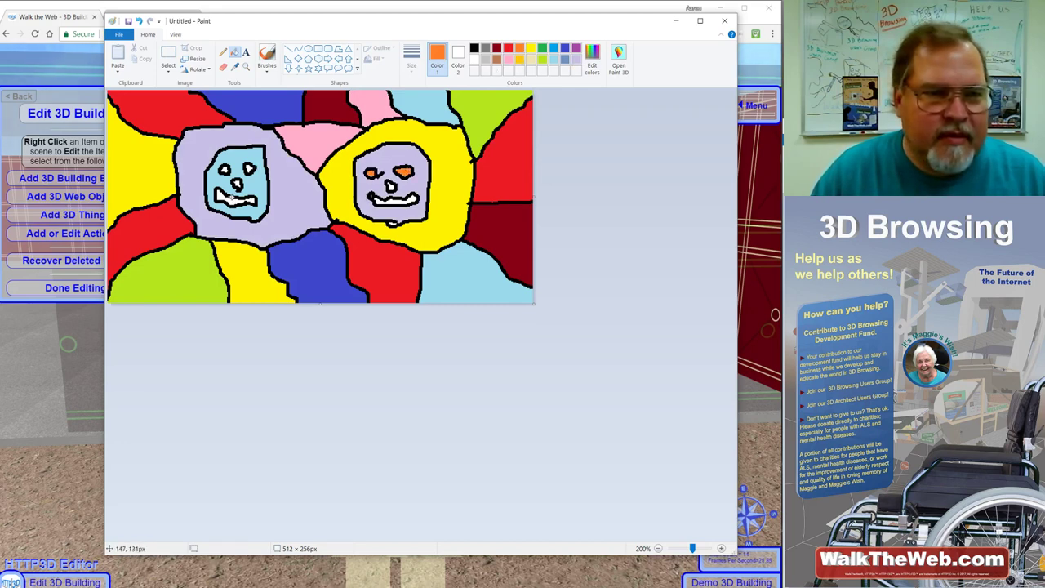
click(227, 198)
Fill both eyes of the left face red.
click(507, 51)
click(250, 169)
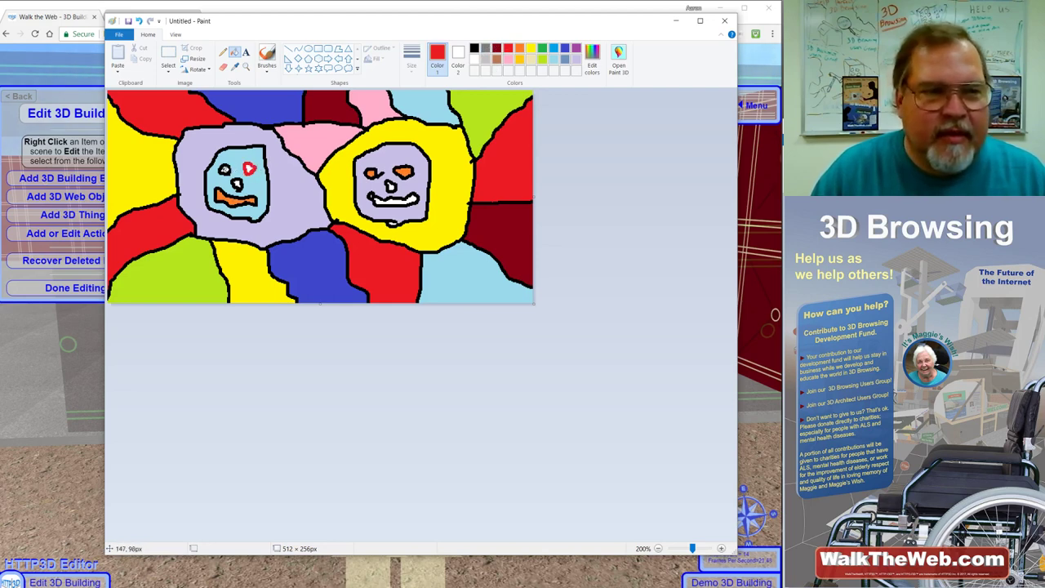
click(225, 170)
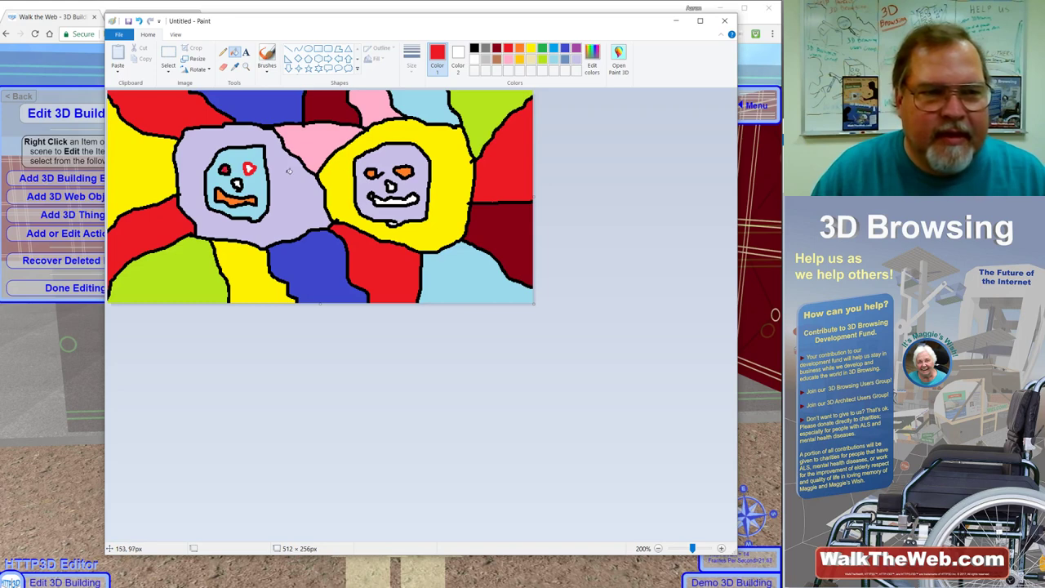
click(138, 20)
click(139, 20)
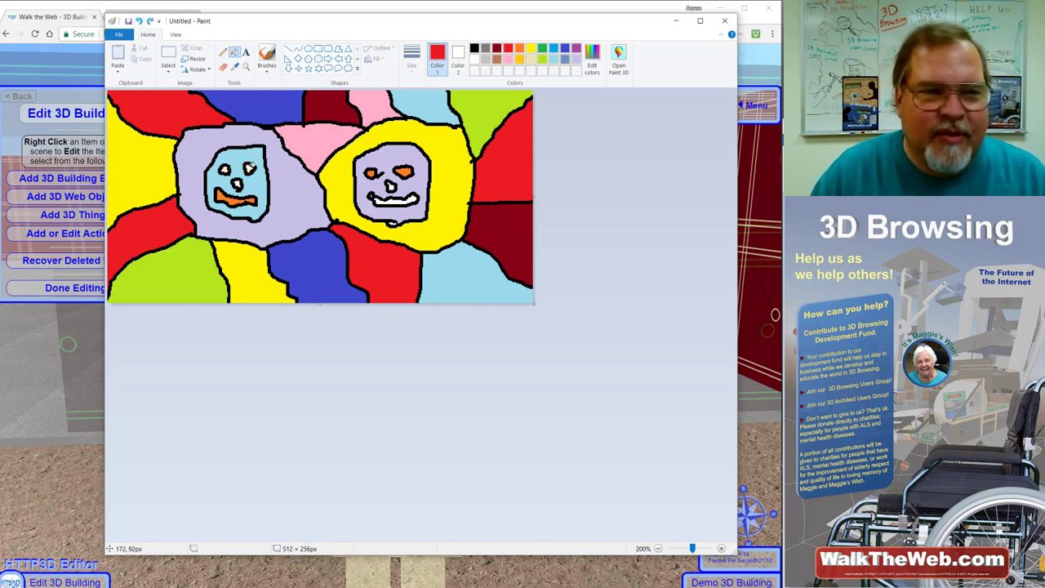
click(250, 168)
click(225, 170)
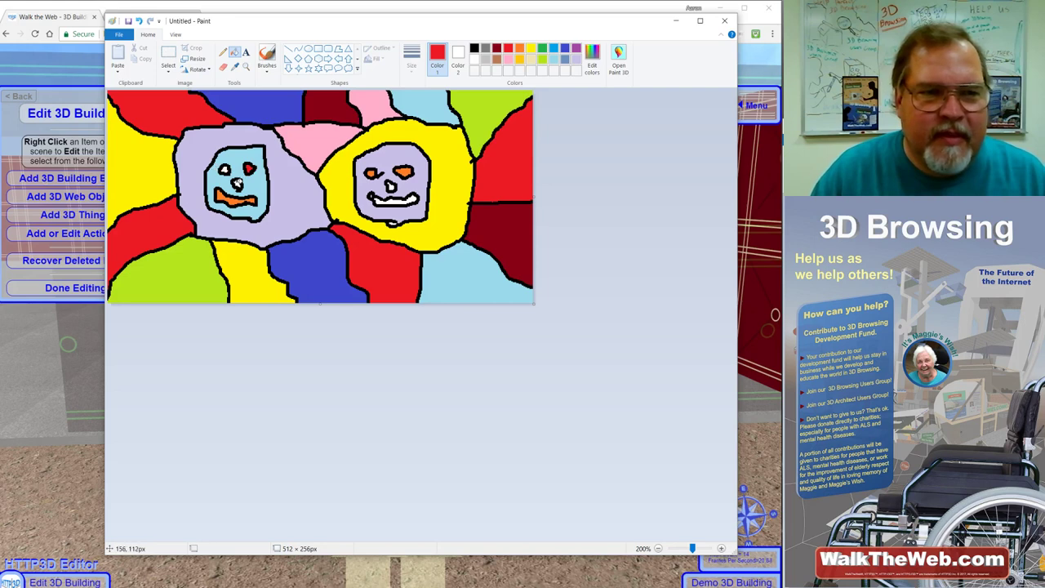
Colour the right face's mouth and the bottom-left pane green.
click(542, 48)
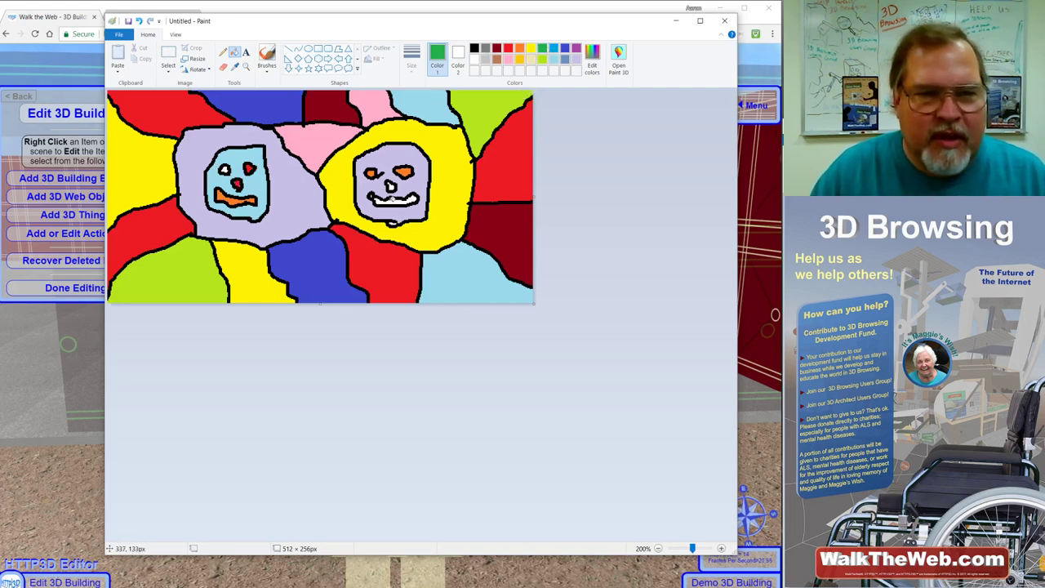
click(391, 199)
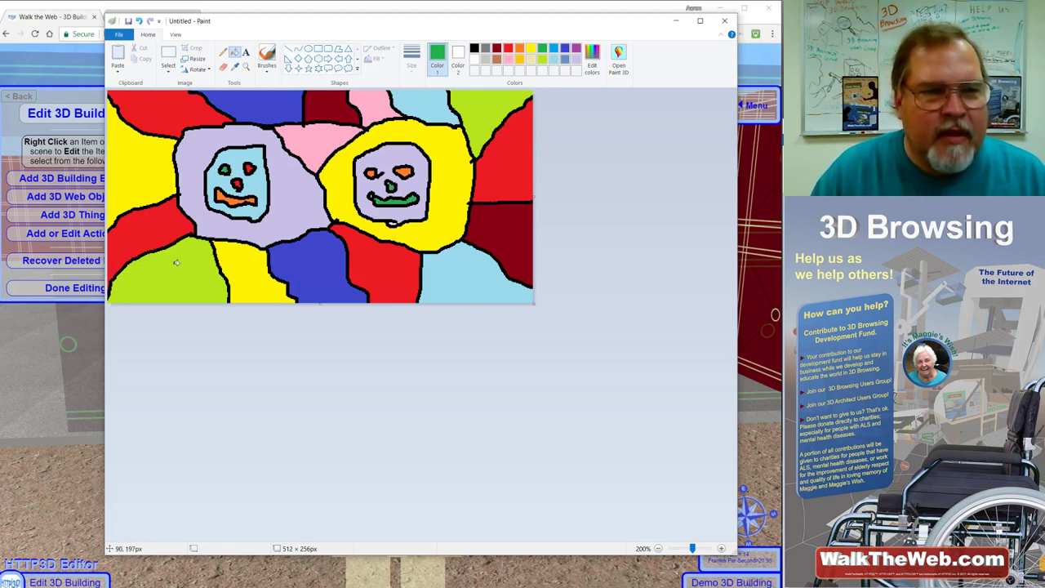
click(185, 286)
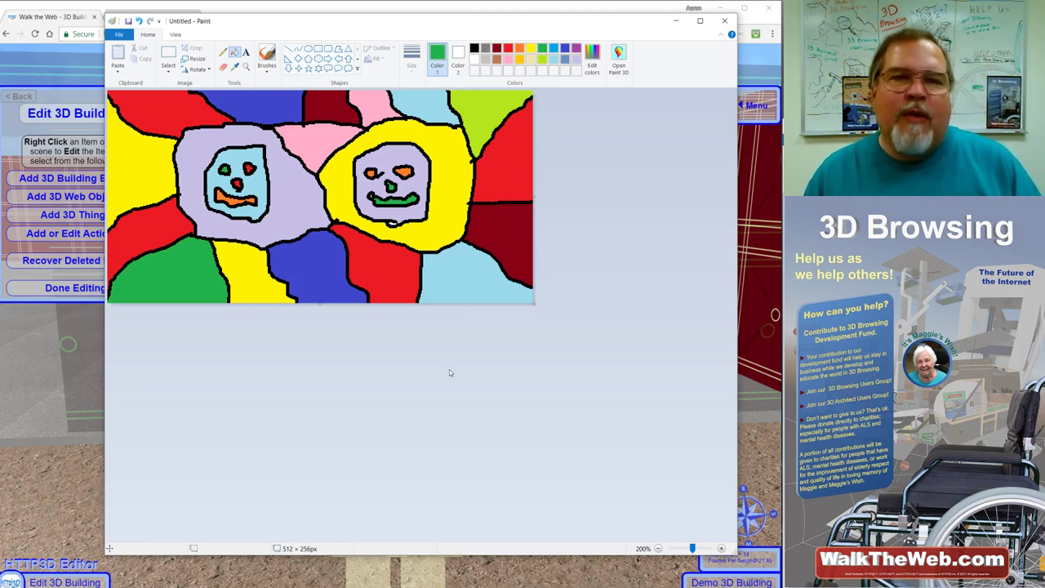
Save the picture as JPEG type named stainedglass.jpg on the Desktop, confirming the replacement.
click(119, 35)
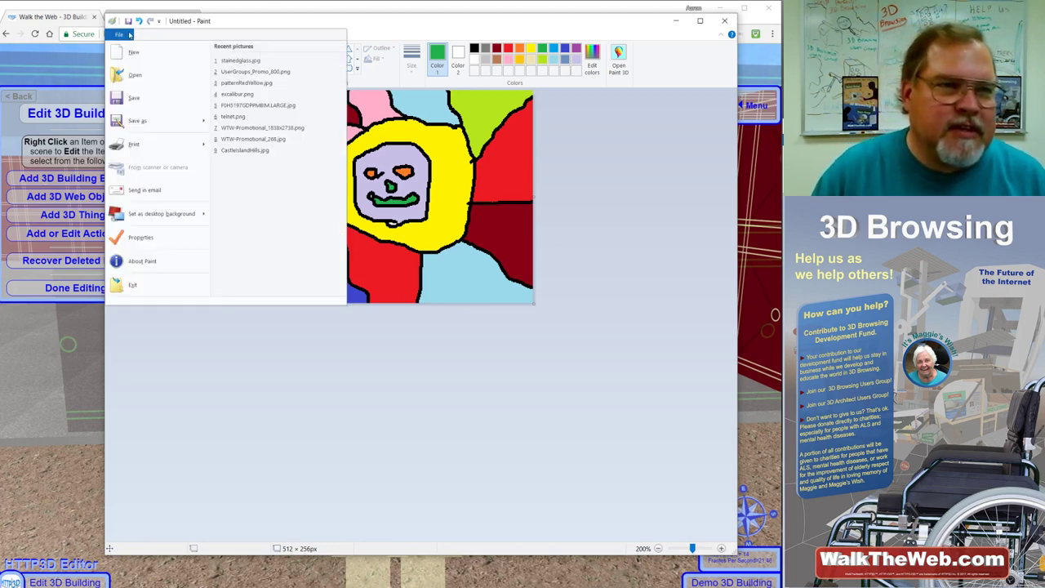
key(Escape)
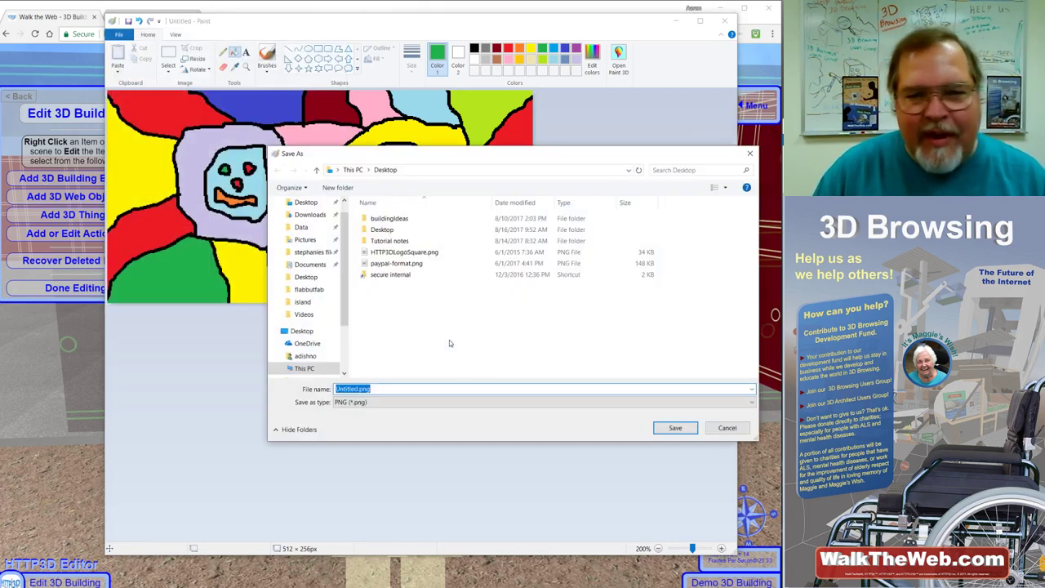
click(375, 401)
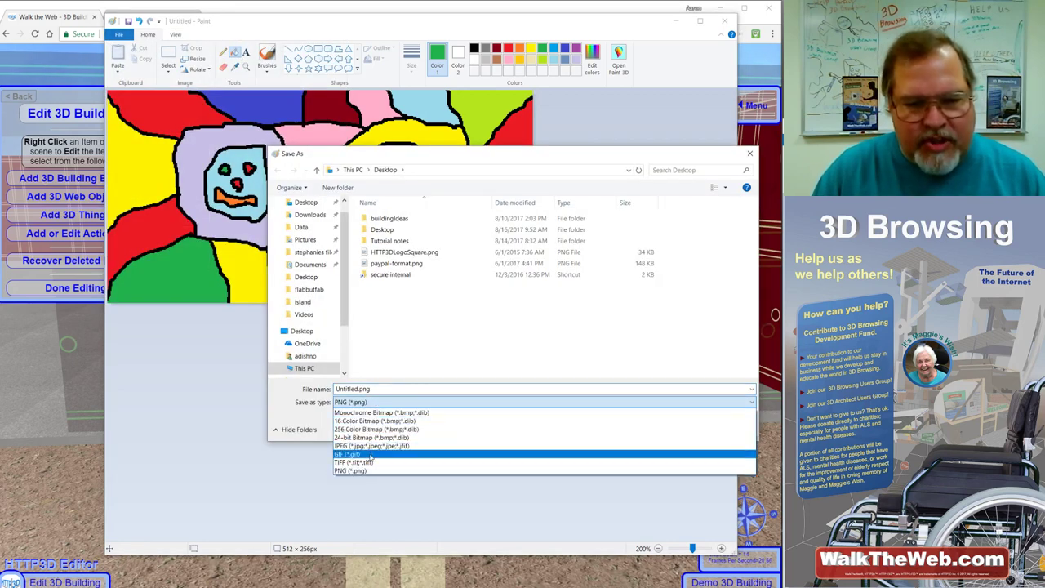
click(371, 446)
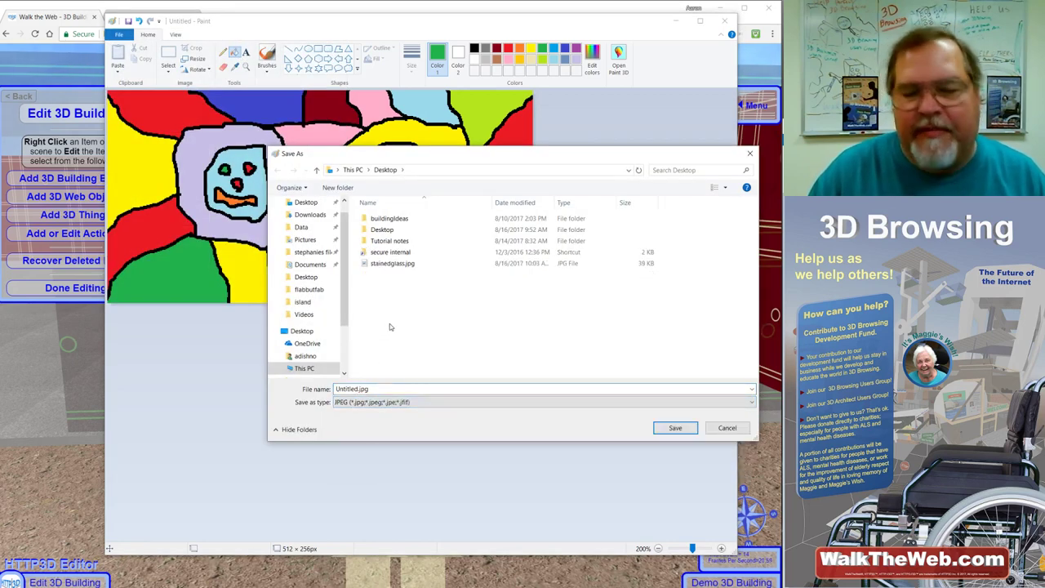
click(357, 390)
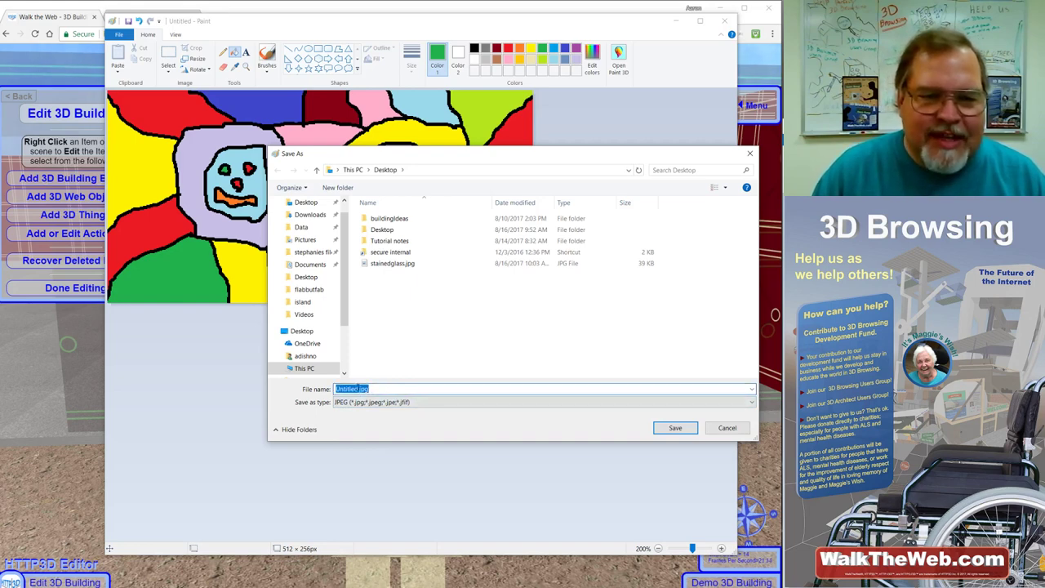
click(358, 390)
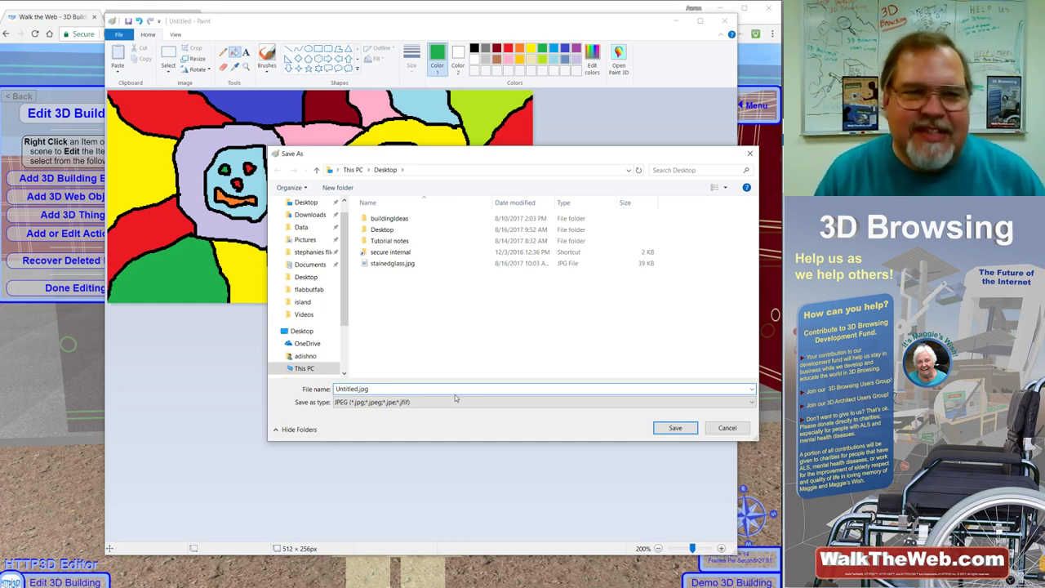
key(shift+Left)
key(shift+Left)
key(shift+Left)
key(shift+Left)
key(shift+Left)
key(shift+Left)
key(shift+Left)
key(shift+Left)
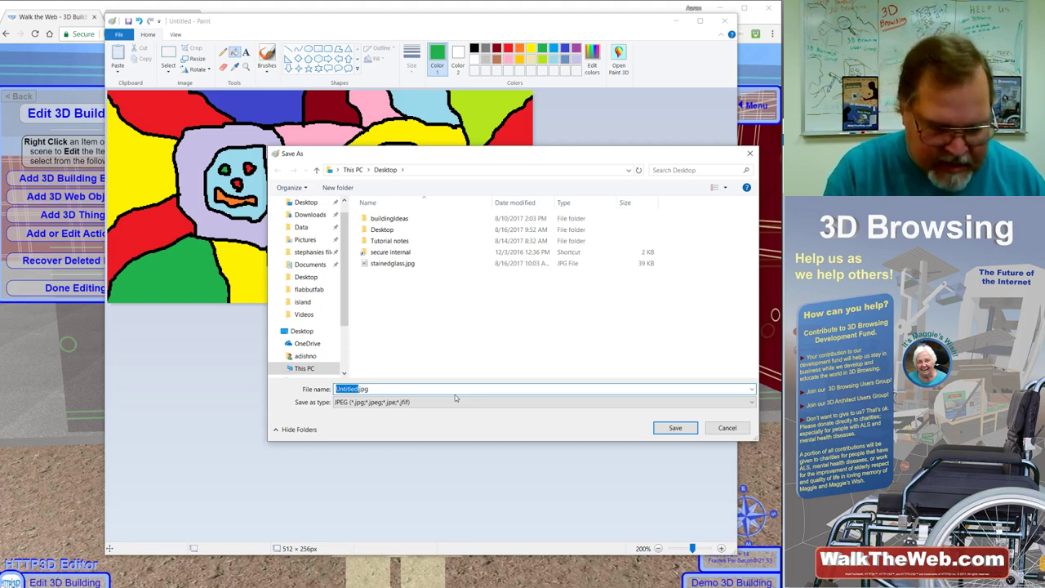
text(stainedglass)
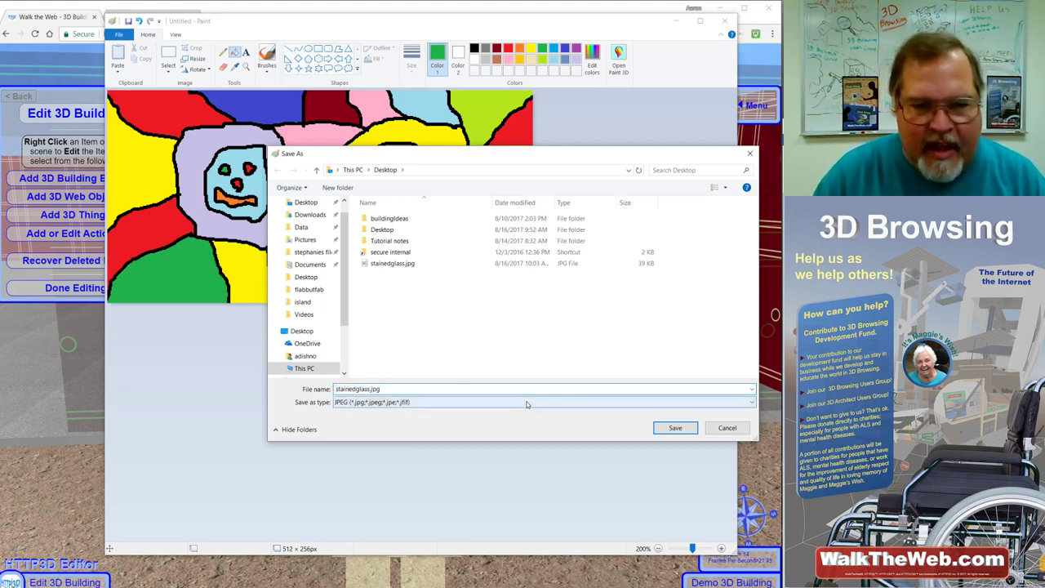
click(681, 428)
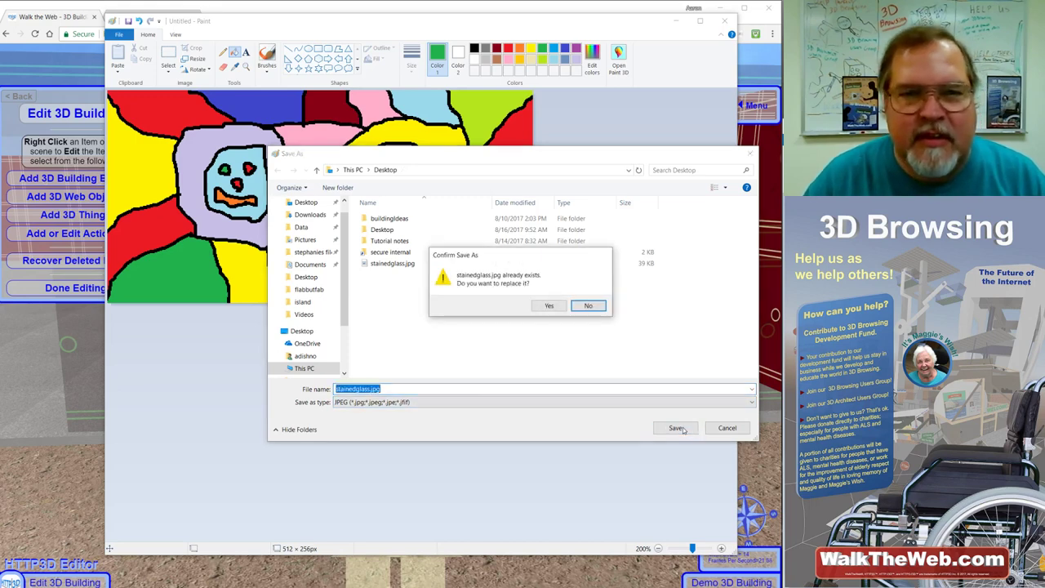
click(547, 304)
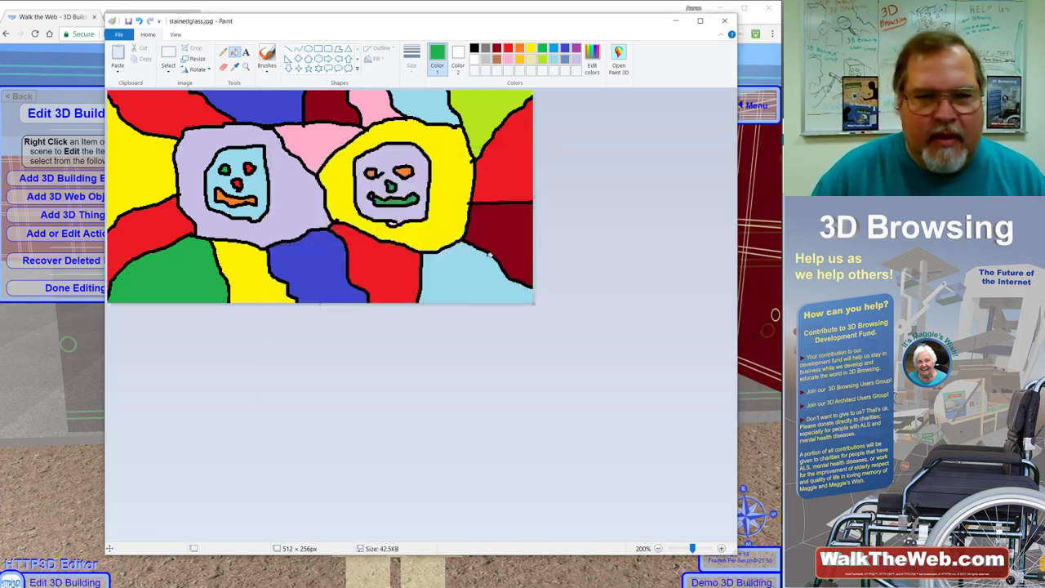
Minimize Paint so the editor shows the red wall with its clear window opening.
click(675, 22)
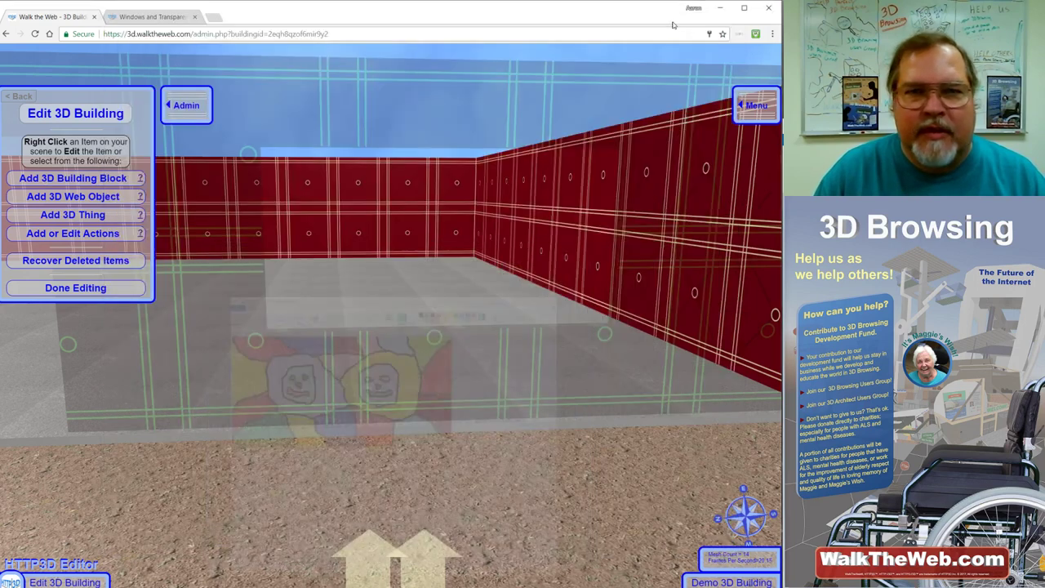
scroll(445, 261, up, 3)
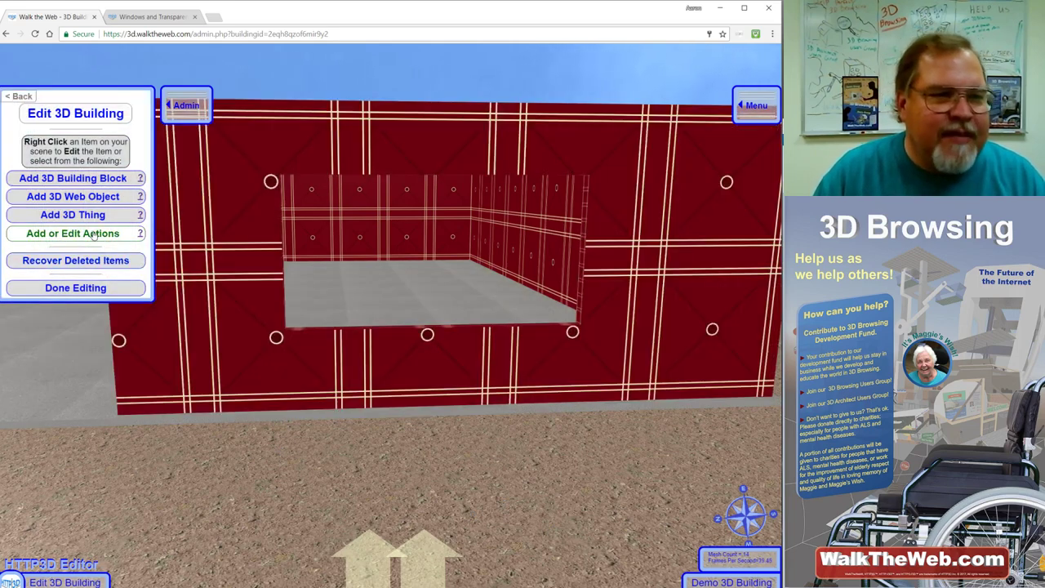
Add a plane and nudge it into the window opening at Position X -49, Z -25, Y 11.
click(94, 177)
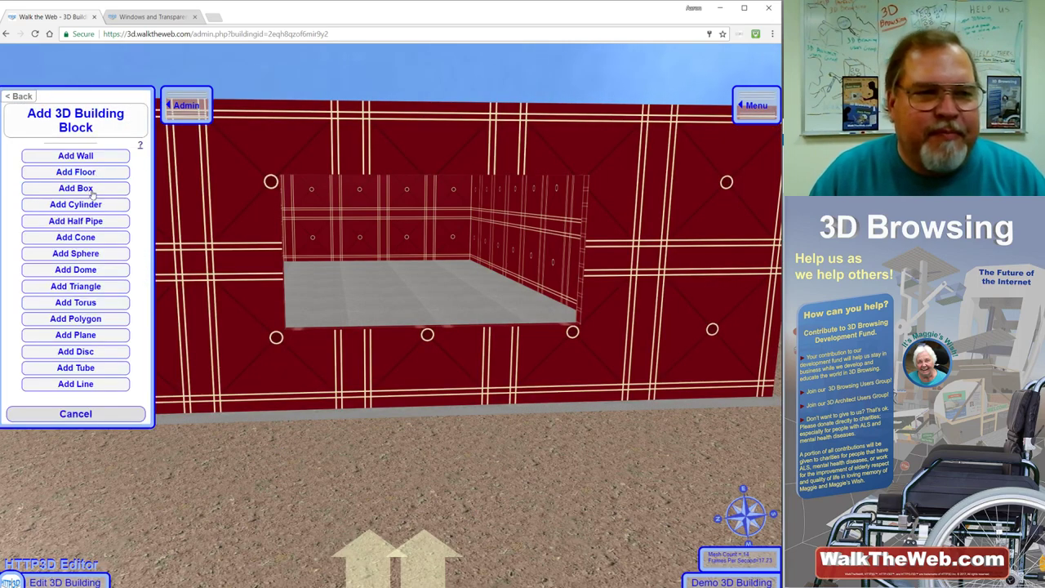
click(92, 337)
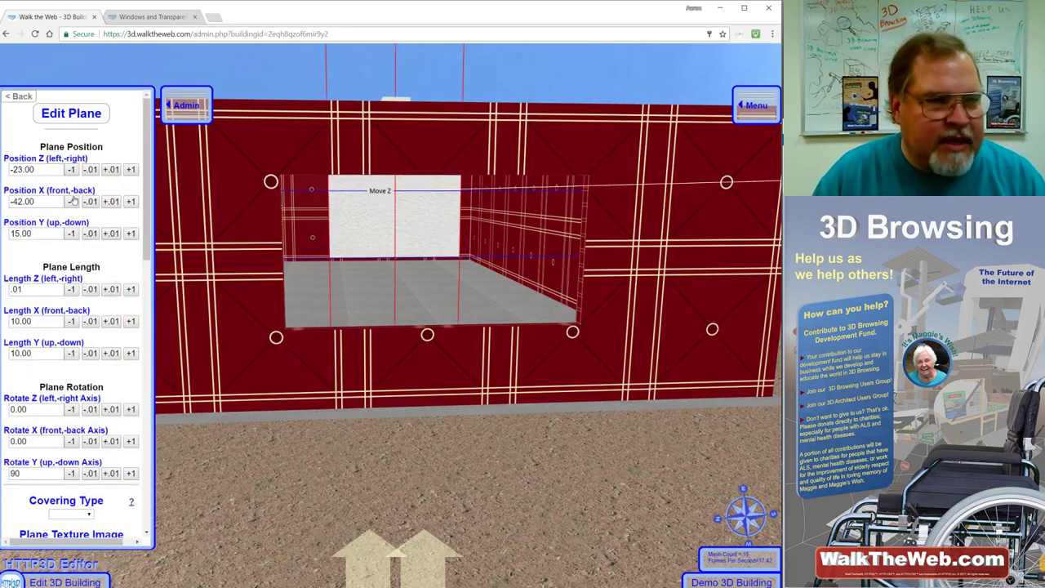
click(72, 202)
click(73, 202)
click(72, 202)
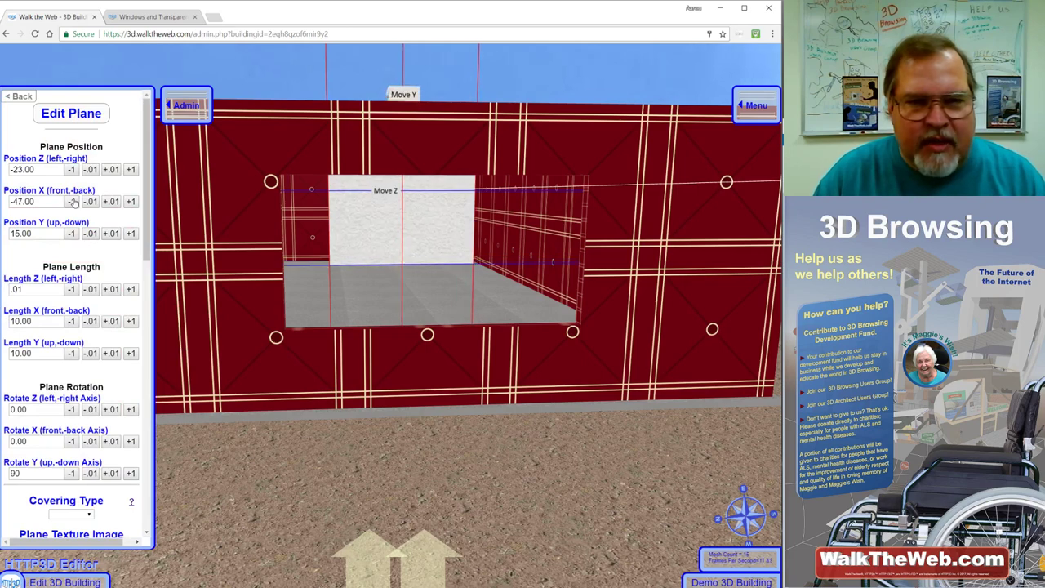
click(73, 202)
click(73, 201)
click(73, 202)
click(72, 202)
click(71, 170)
click(72, 170)
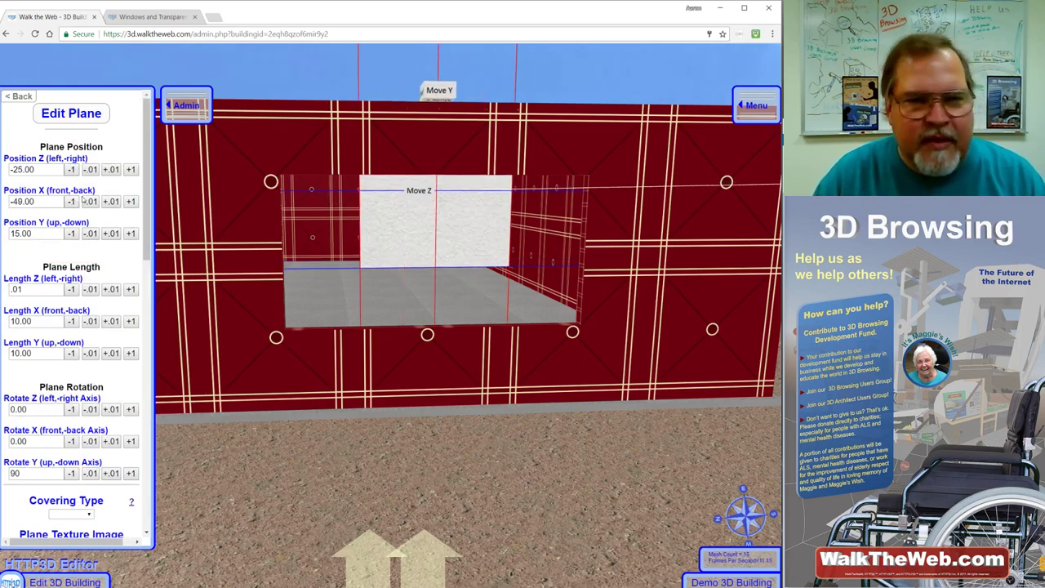
click(72, 234)
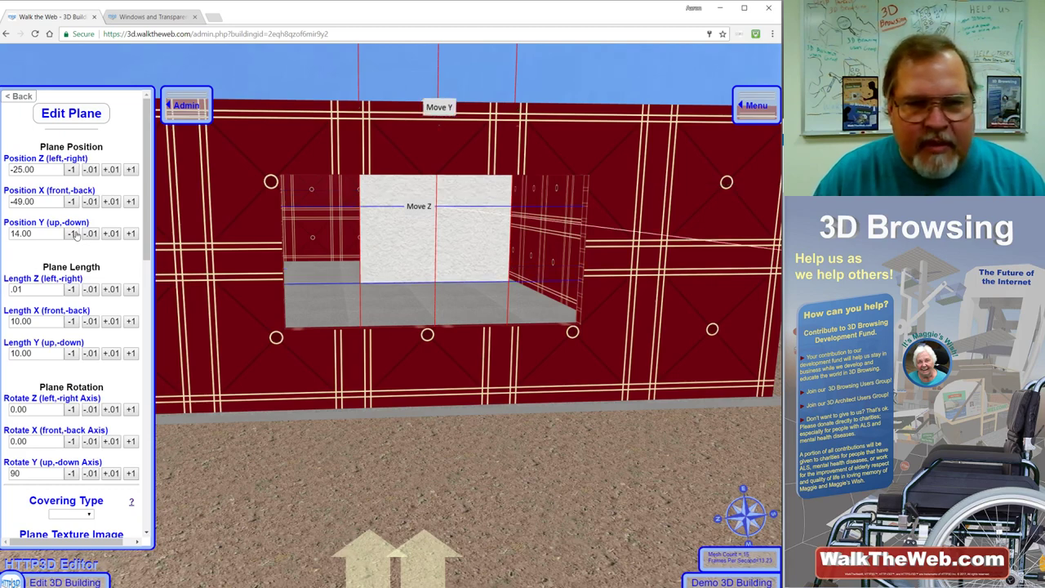
click(71, 233)
click(72, 233)
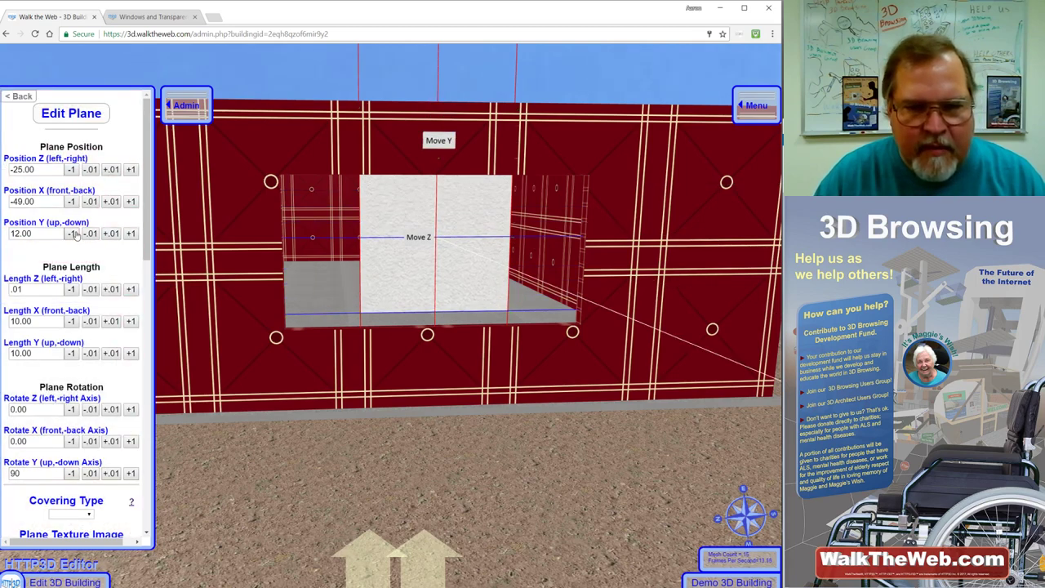
click(72, 234)
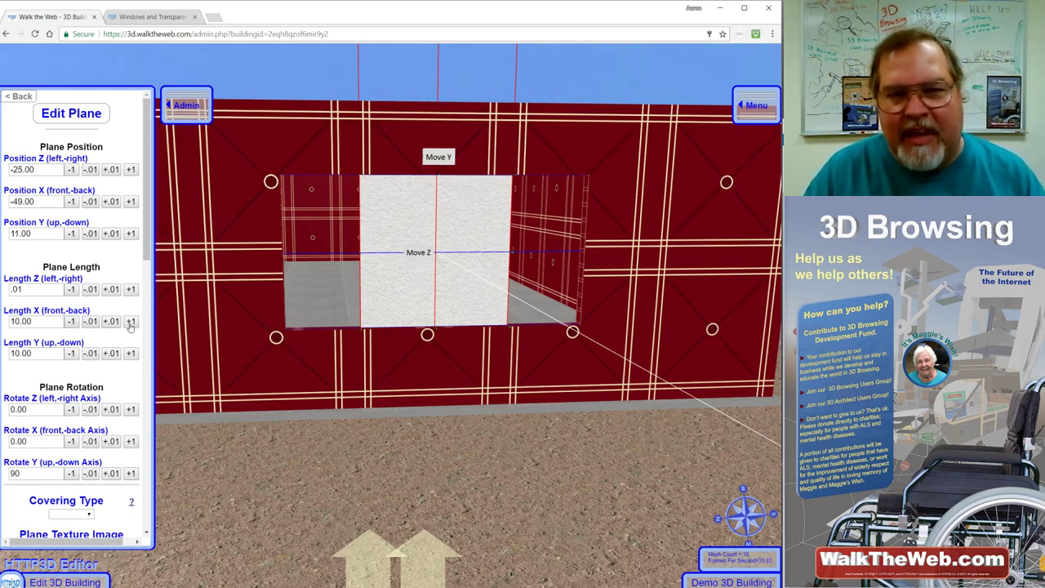
Adjust the plane's Length X to 21 and Length Y to 11.
click(131, 322)
click(131, 321)
click(131, 322)
click(130, 321)
click(130, 322)
click(131, 322)
click(131, 322)
click(130, 322)
click(131, 321)
click(131, 321)
click(130, 322)
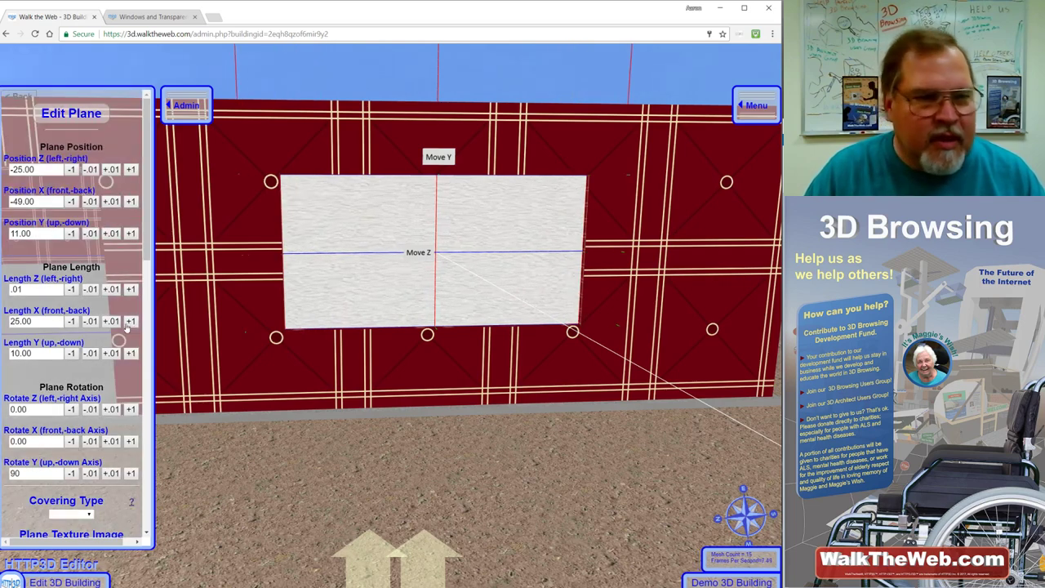
click(72, 322)
click(72, 321)
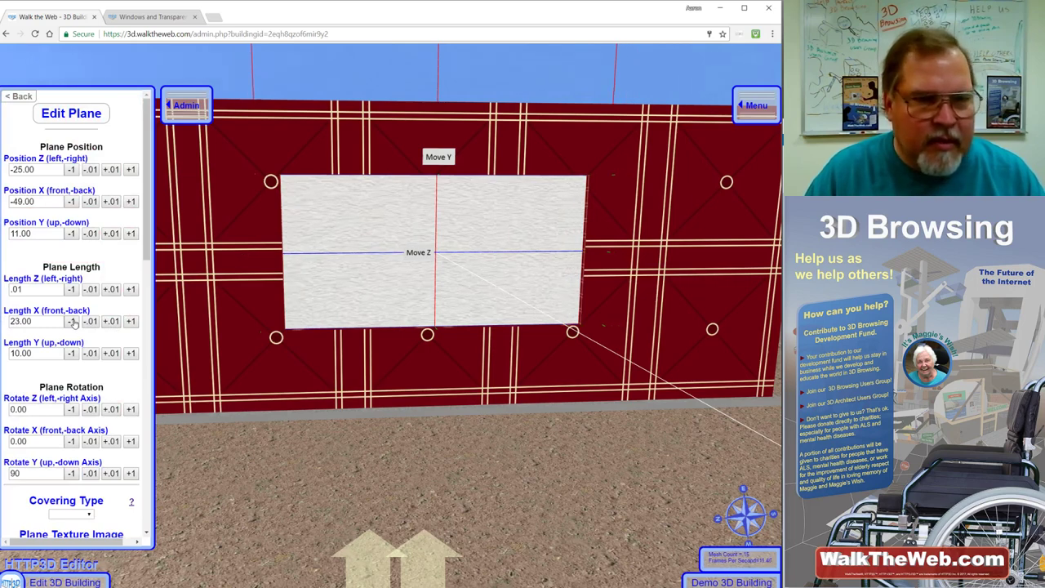
click(72, 322)
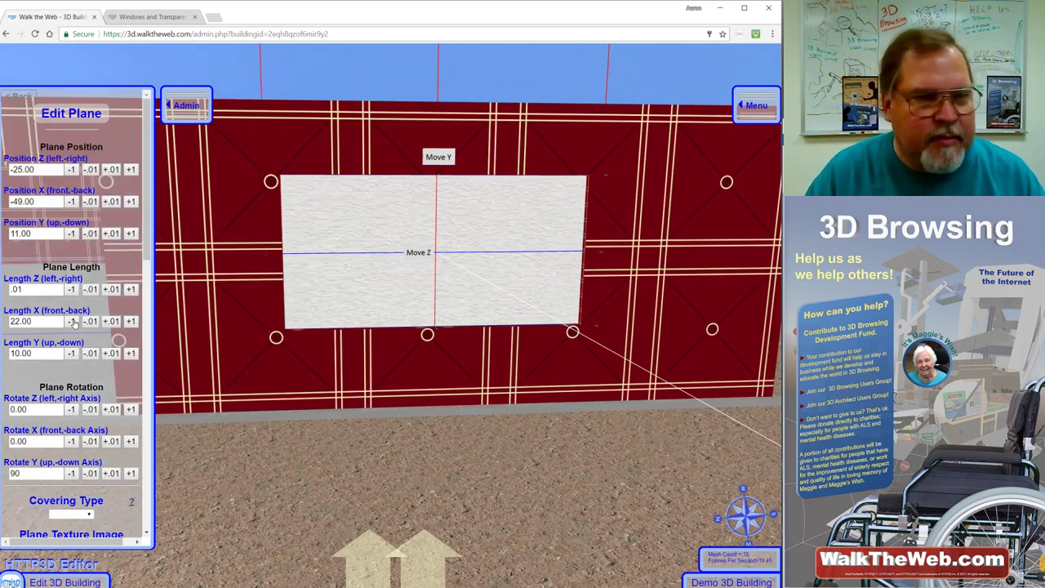
click(71, 321)
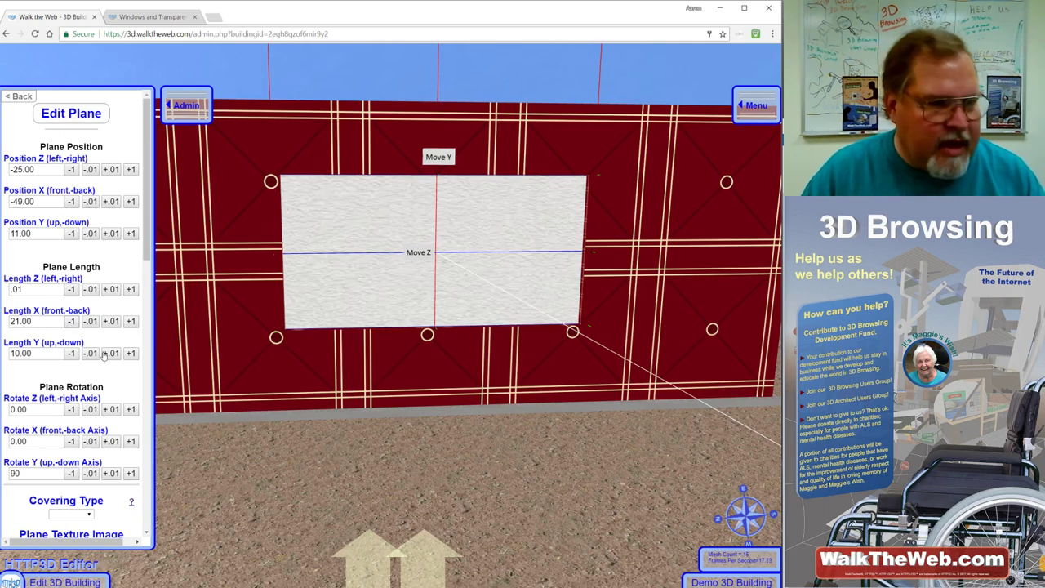
click(130, 352)
click(131, 352)
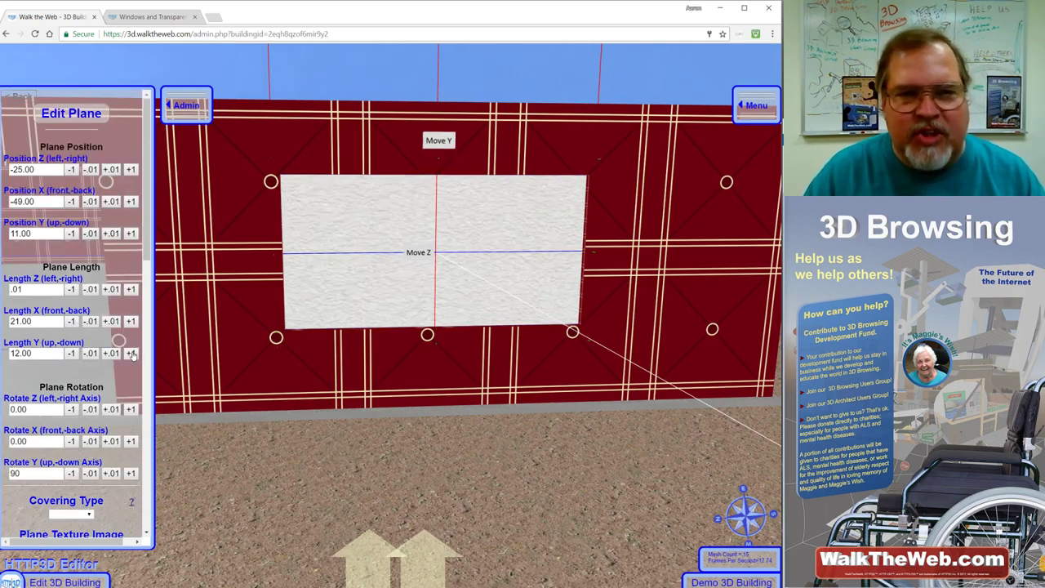
click(71, 352)
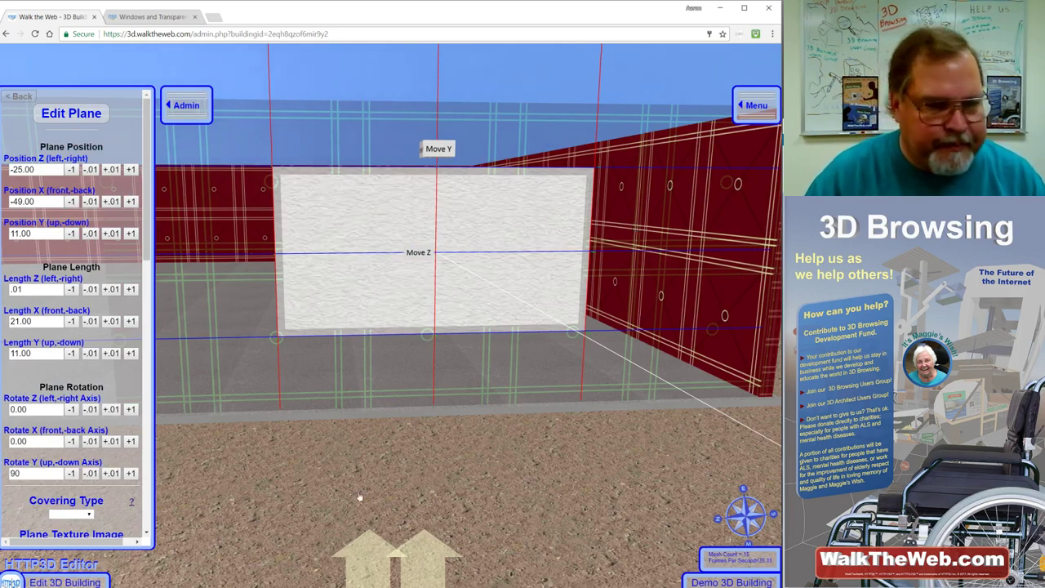
Set the plane's Covering Type to 2D Texture and bring up its Select Image picker.
click(150, 505)
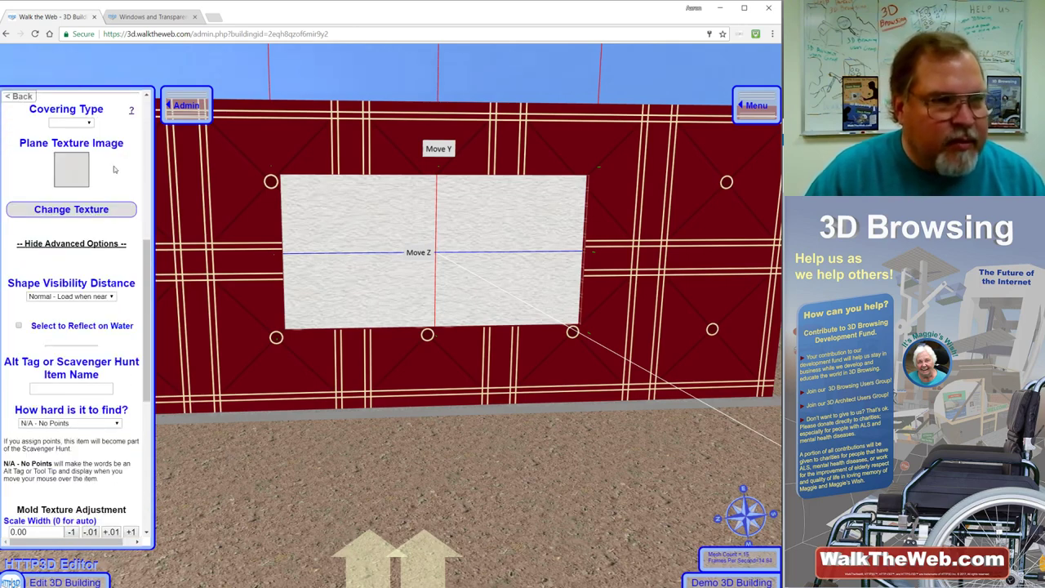
click(88, 122)
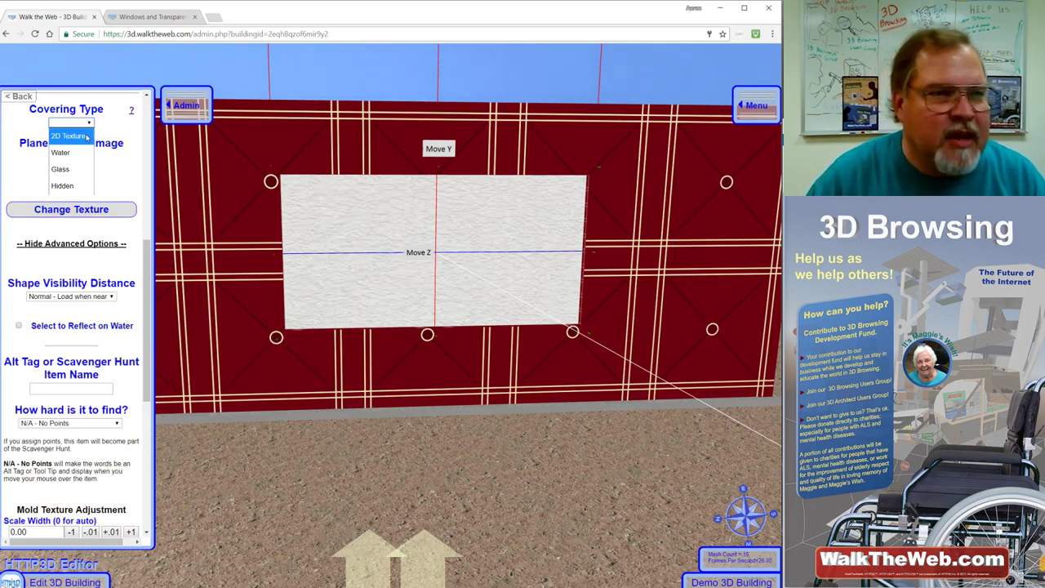
click(87, 137)
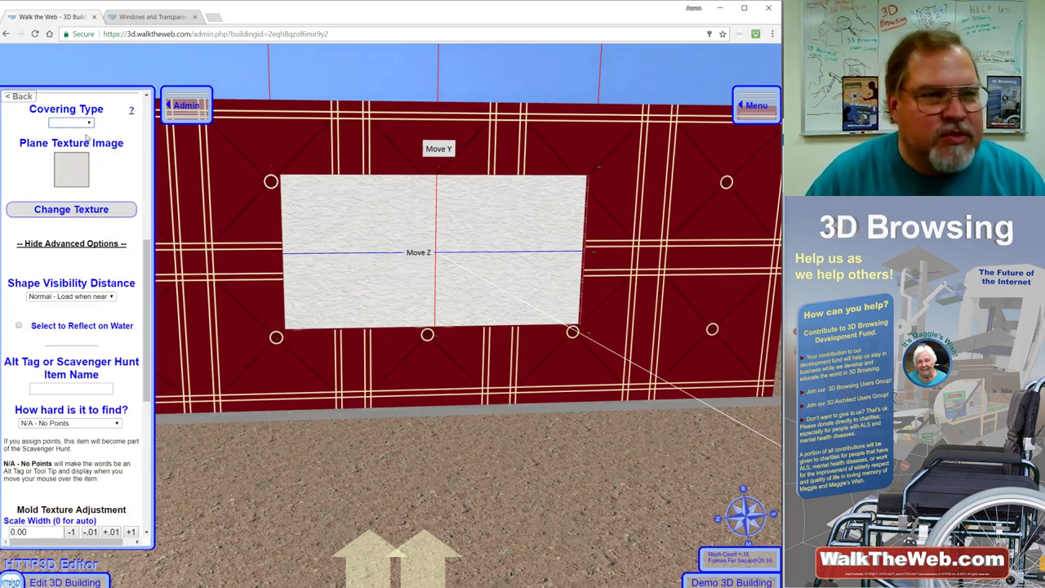
click(86, 210)
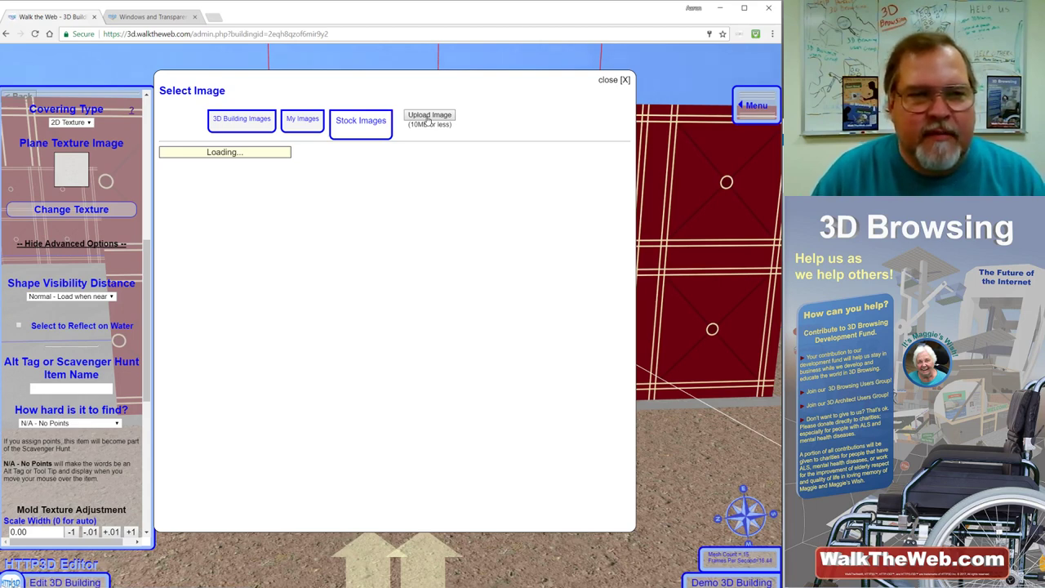
Upload stainedglass.jpg from the computer and pick its My Images thumbnail as the window plane's texture.
click(428, 118)
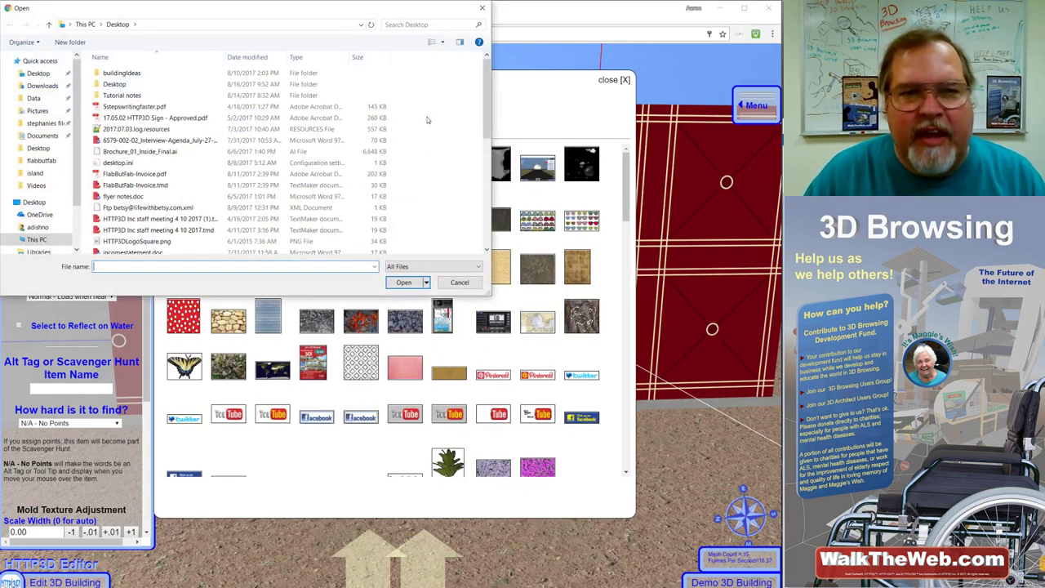
scroll(162, 119, down, 10)
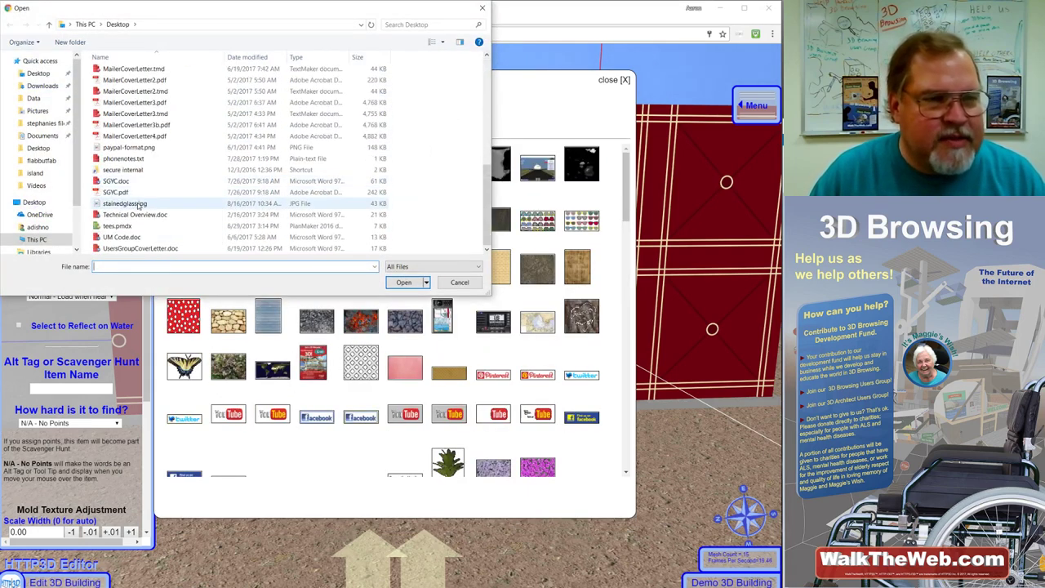
click(138, 204)
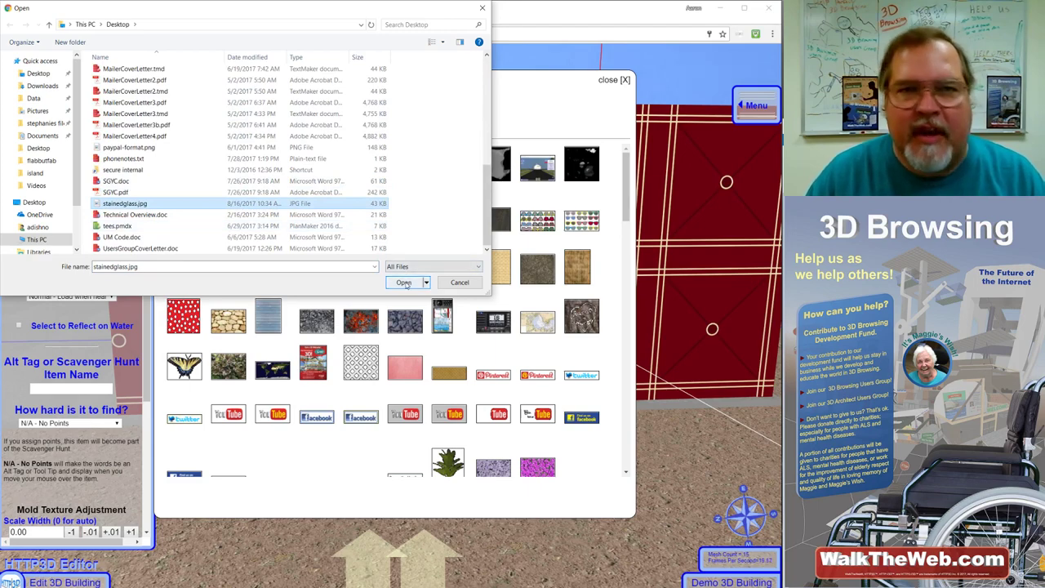
click(404, 283)
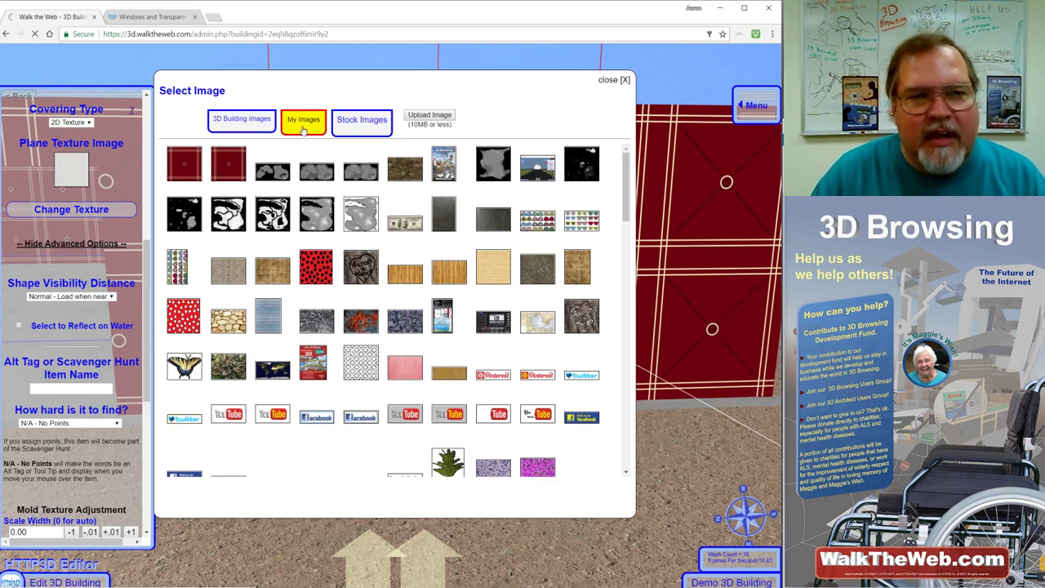
click(302, 121)
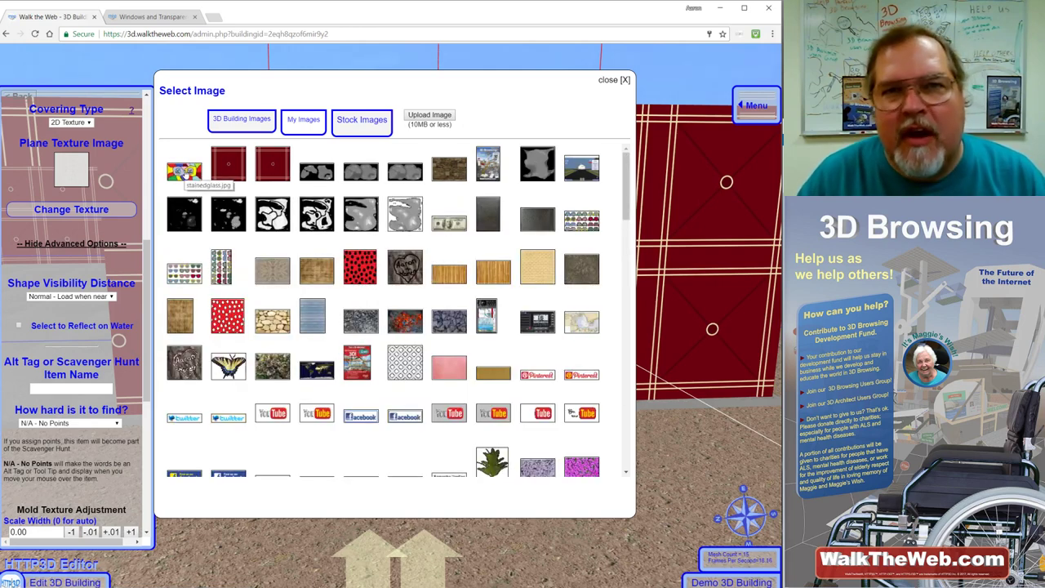
click(184, 172)
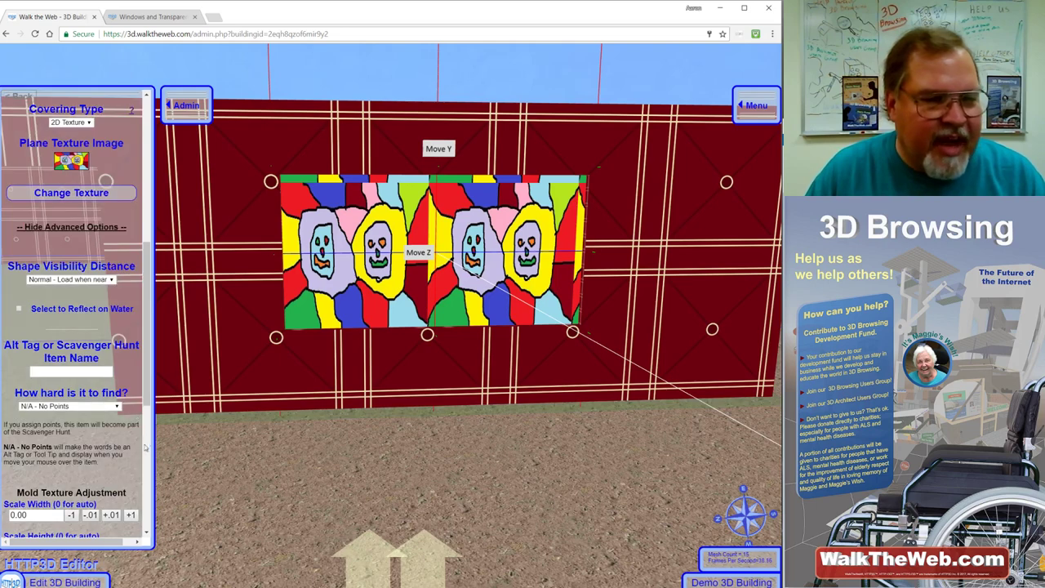
Scroll the left editor panel down to the Mold Texture Adjustment section.
scroll(147, 447, down, 4)
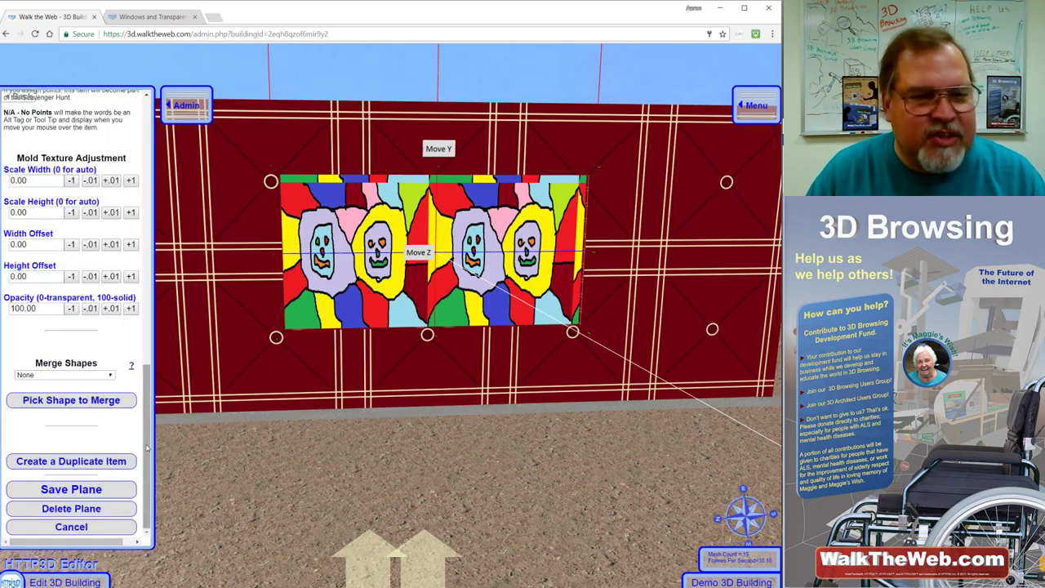
Set texture width and height scale to 1, then lower the width scale to 0.48.
click(132, 181)
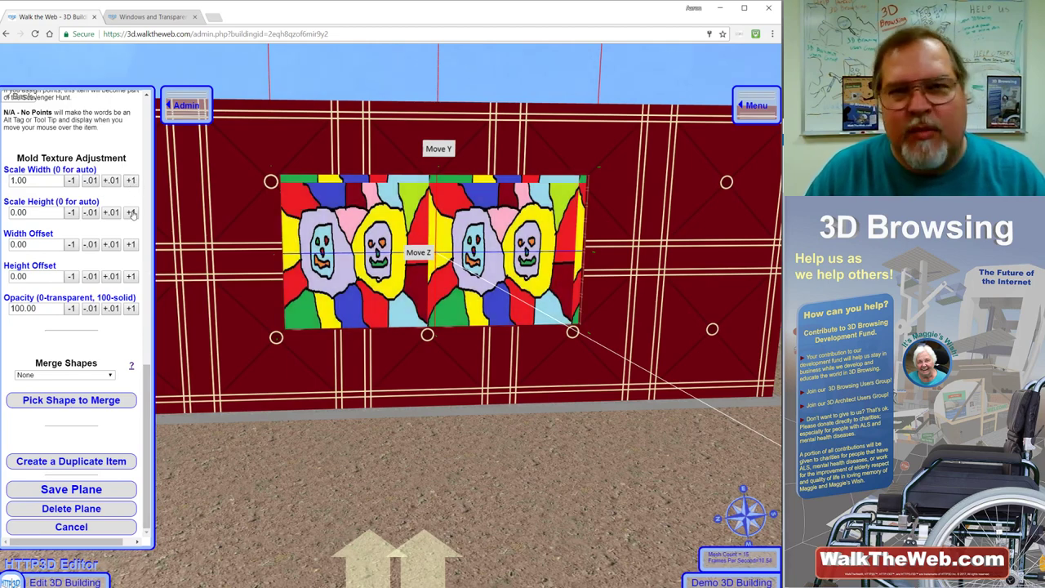
click(131, 213)
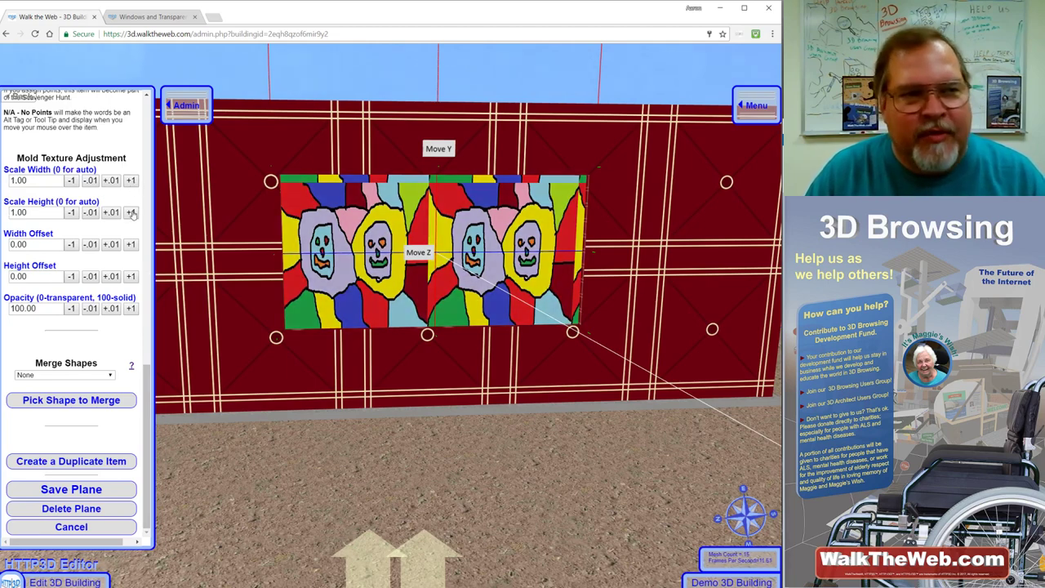
click(91, 181)
click(92, 180)
click(91, 180)
click(91, 180)
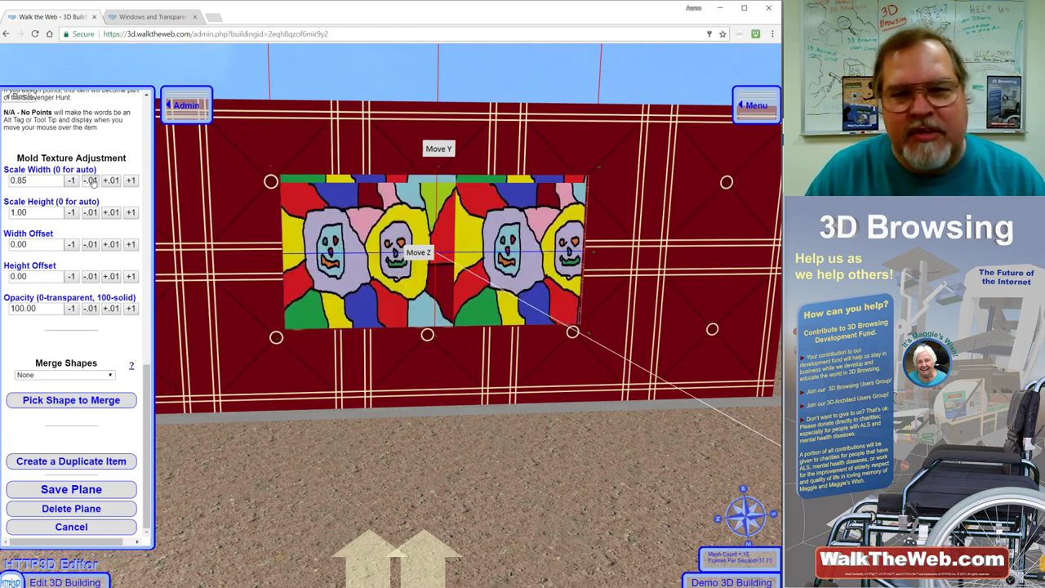
click(91, 181)
click(91, 181)
click(92, 180)
click(92, 180)
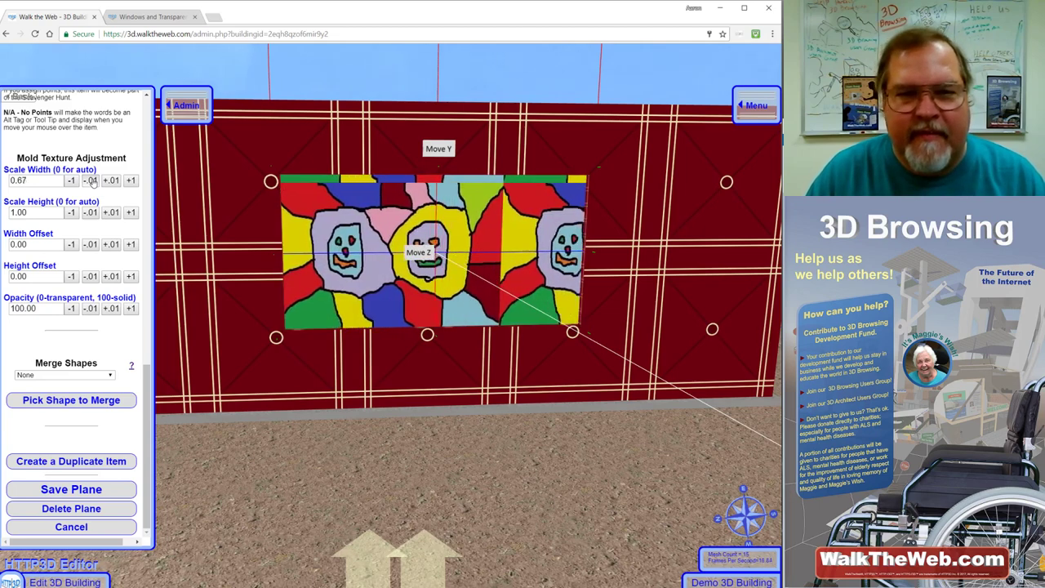
click(92, 181)
click(91, 180)
click(91, 180)
click(92, 180)
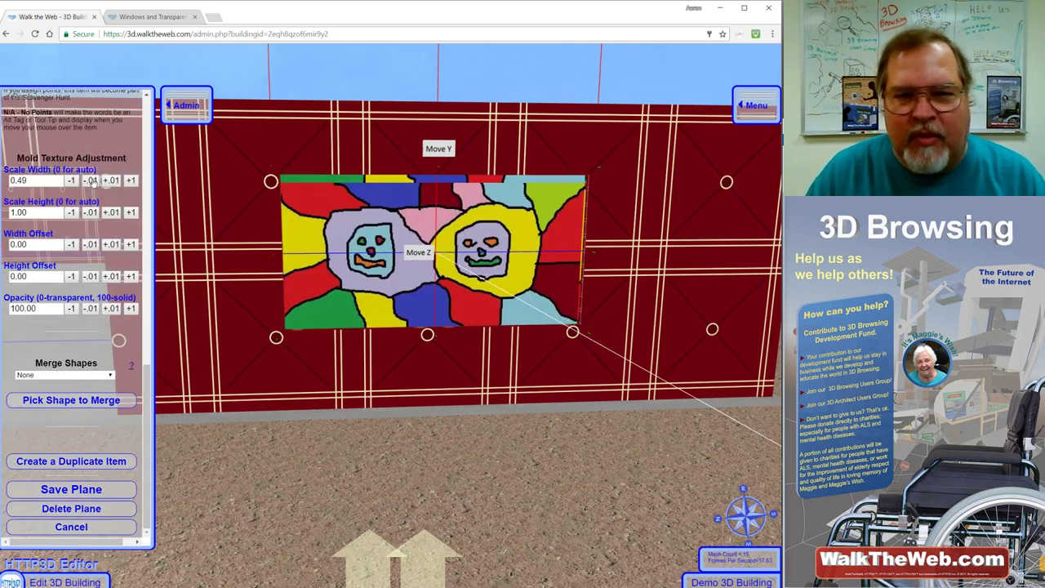
click(92, 180)
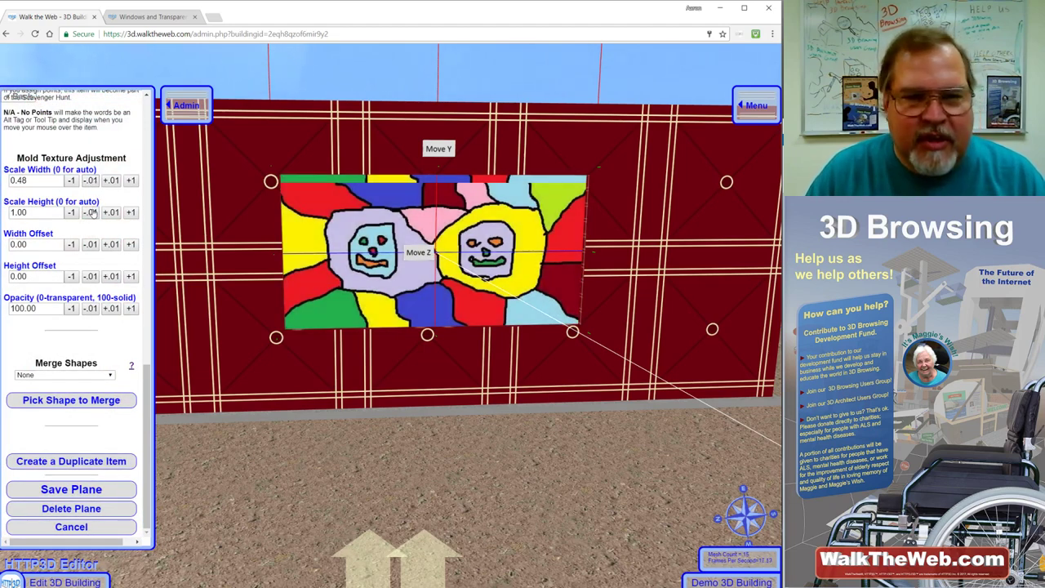
Set the texture height scale to 0.93 and the height offset to 0.02.
click(92, 212)
click(92, 212)
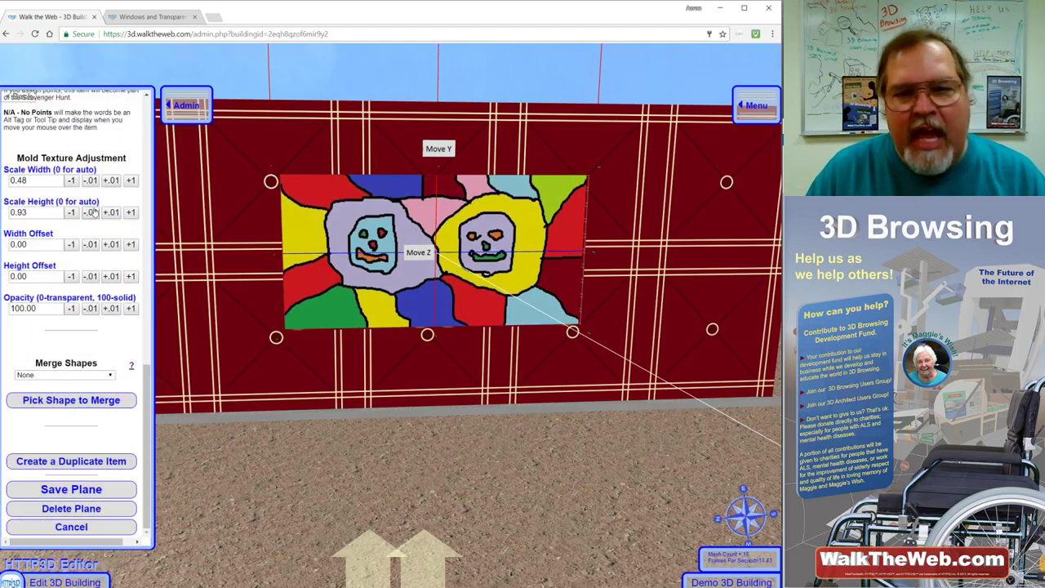
click(89, 278)
click(90, 277)
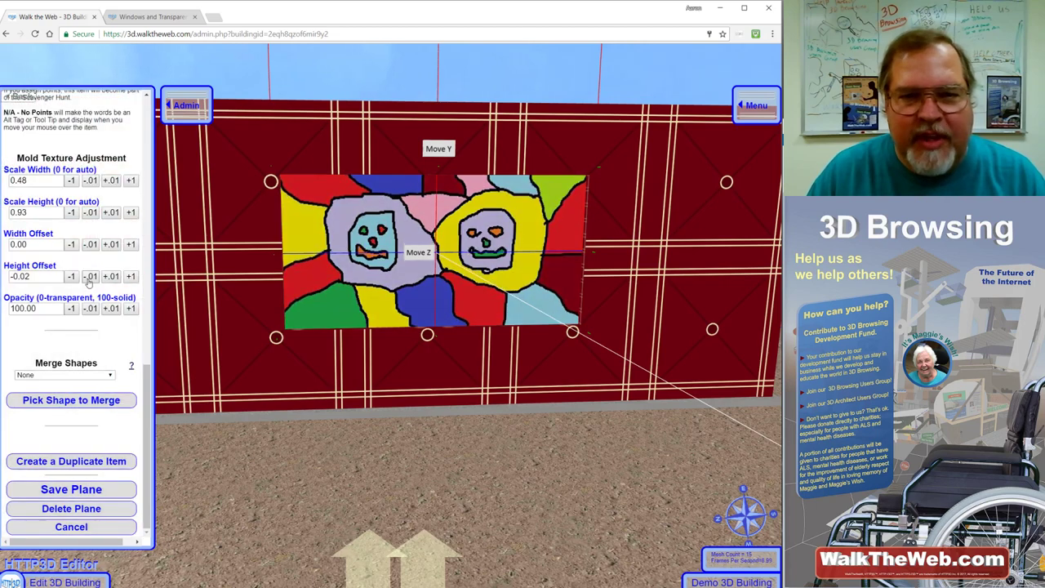
click(110, 277)
click(111, 277)
click(110, 277)
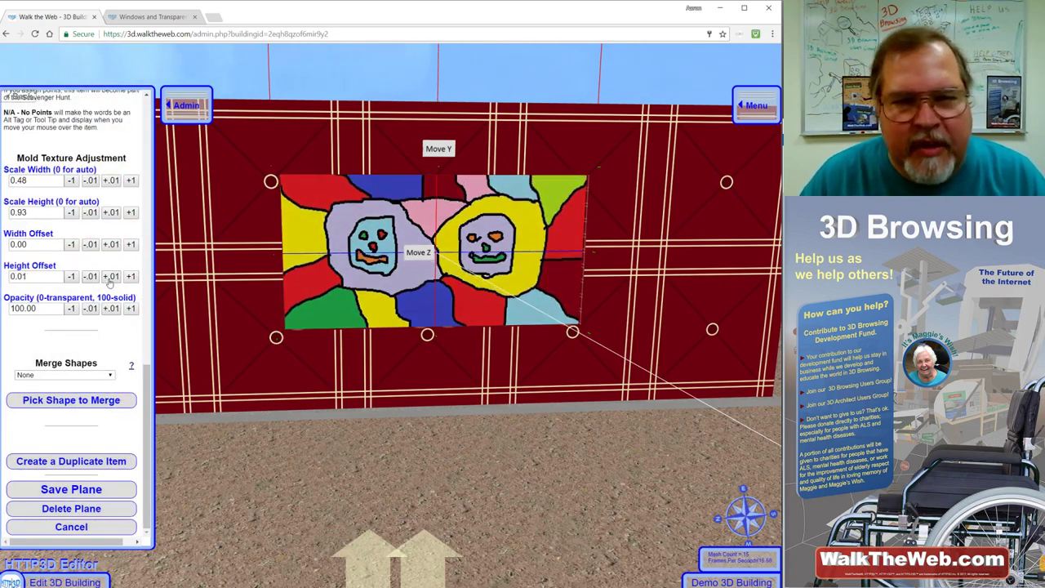
click(110, 277)
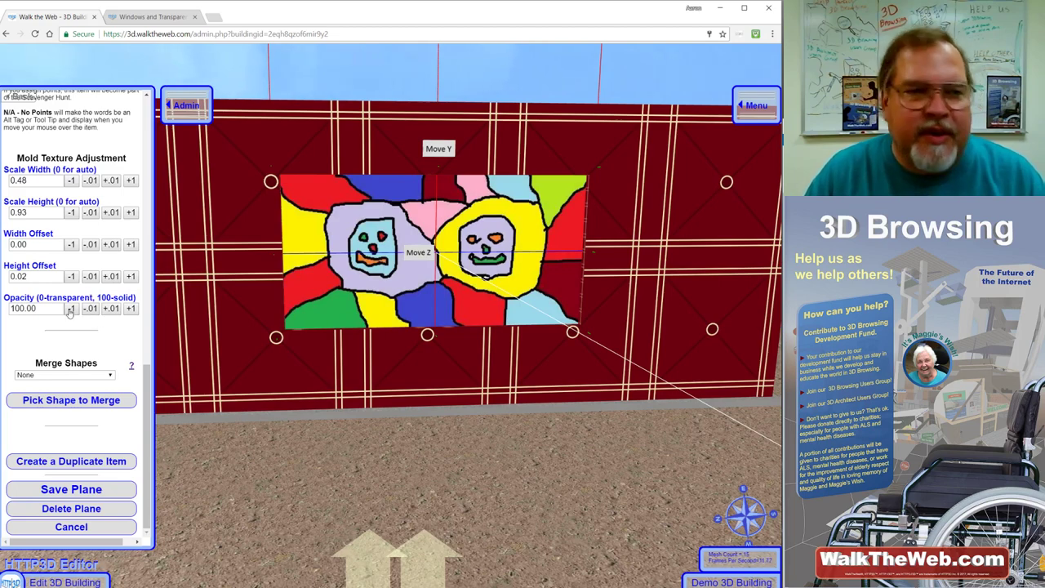
Lower the stained-glass plane's opacity from 100.00 to 52.00 so the red wall shows through.
click(70, 309)
click(70, 308)
click(70, 309)
click(70, 308)
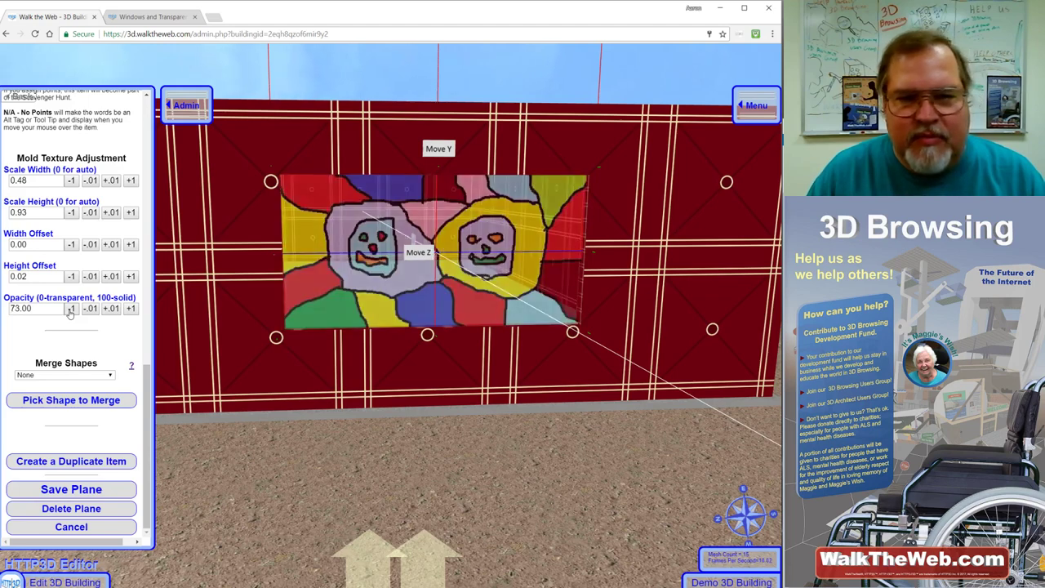
click(70, 309)
click(70, 308)
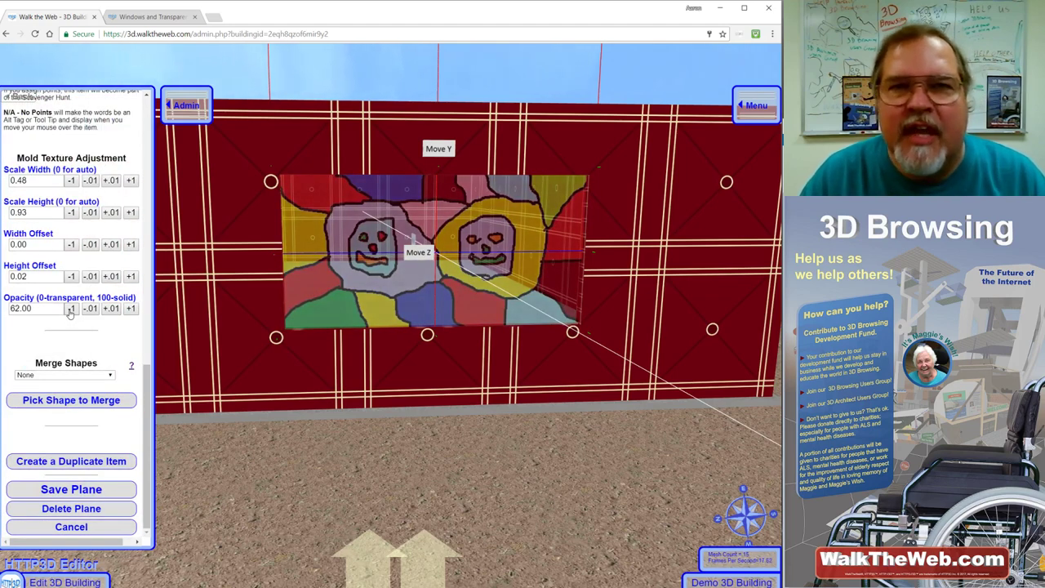
click(70, 309)
click(70, 308)
click(71, 309)
click(71, 309)
click(70, 309)
click(71, 308)
click(70, 309)
click(70, 309)
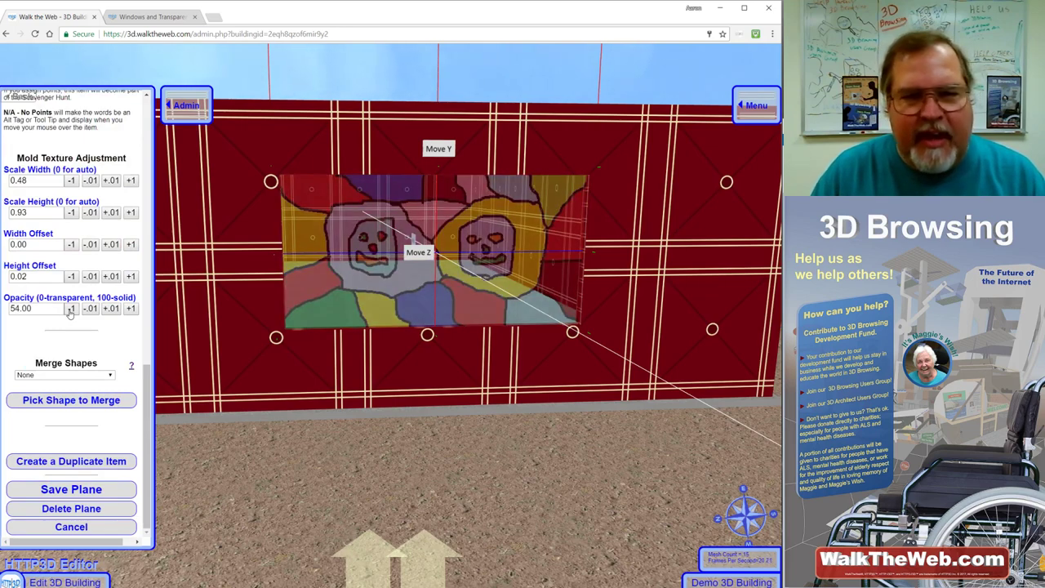
click(70, 309)
click(70, 308)
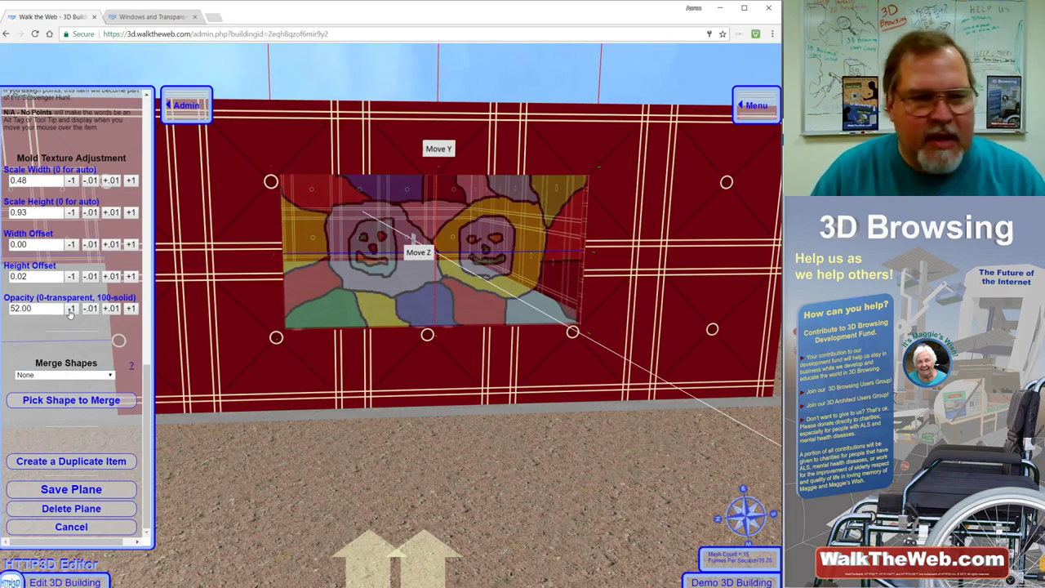
click(70, 308)
click(70, 308)
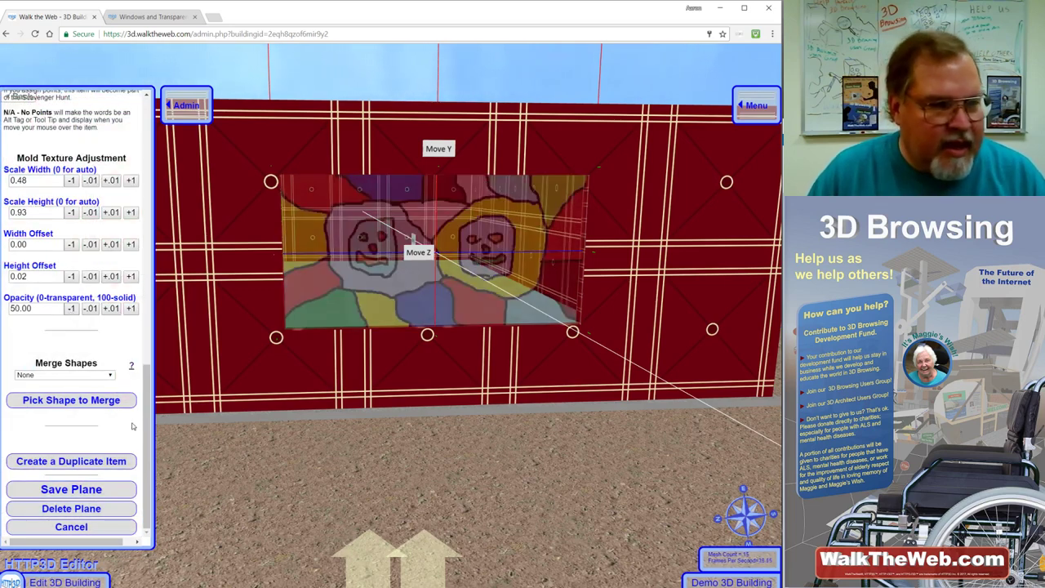
Save the semi-transparent plane and step back in the 3D view to see the window wall.
click(101, 489)
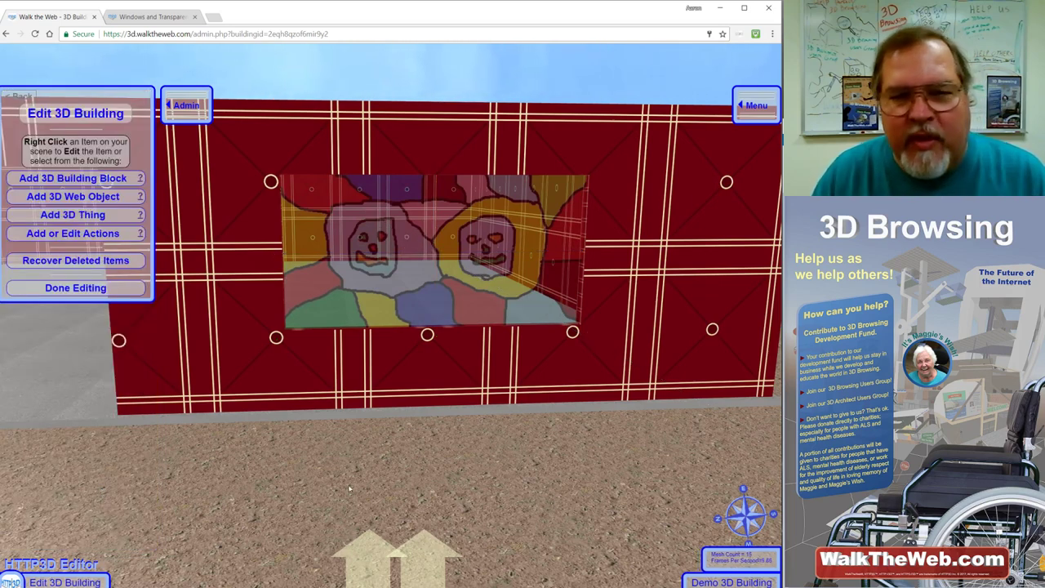
drag(544, 470, 550, 536)
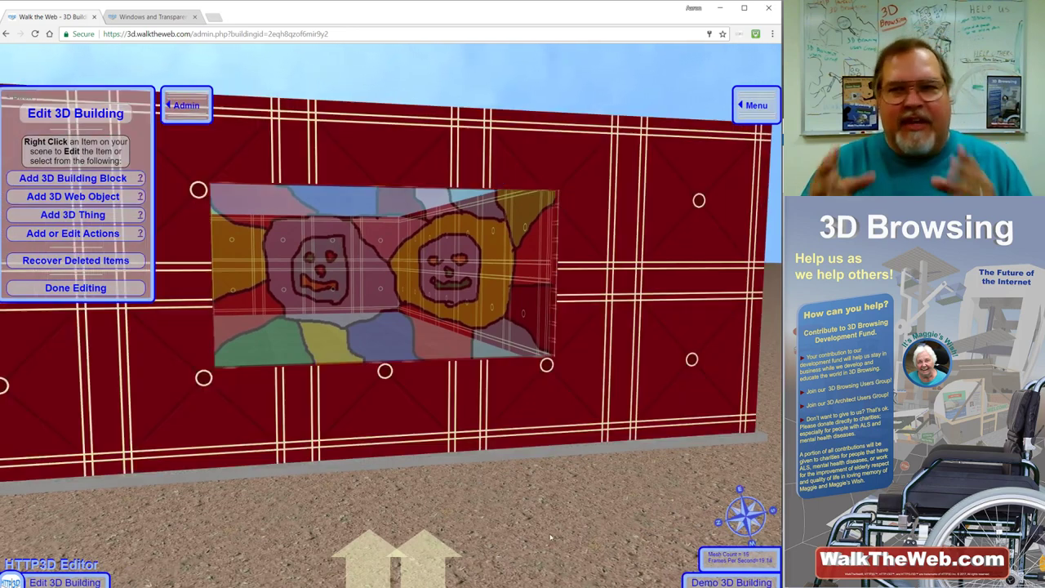